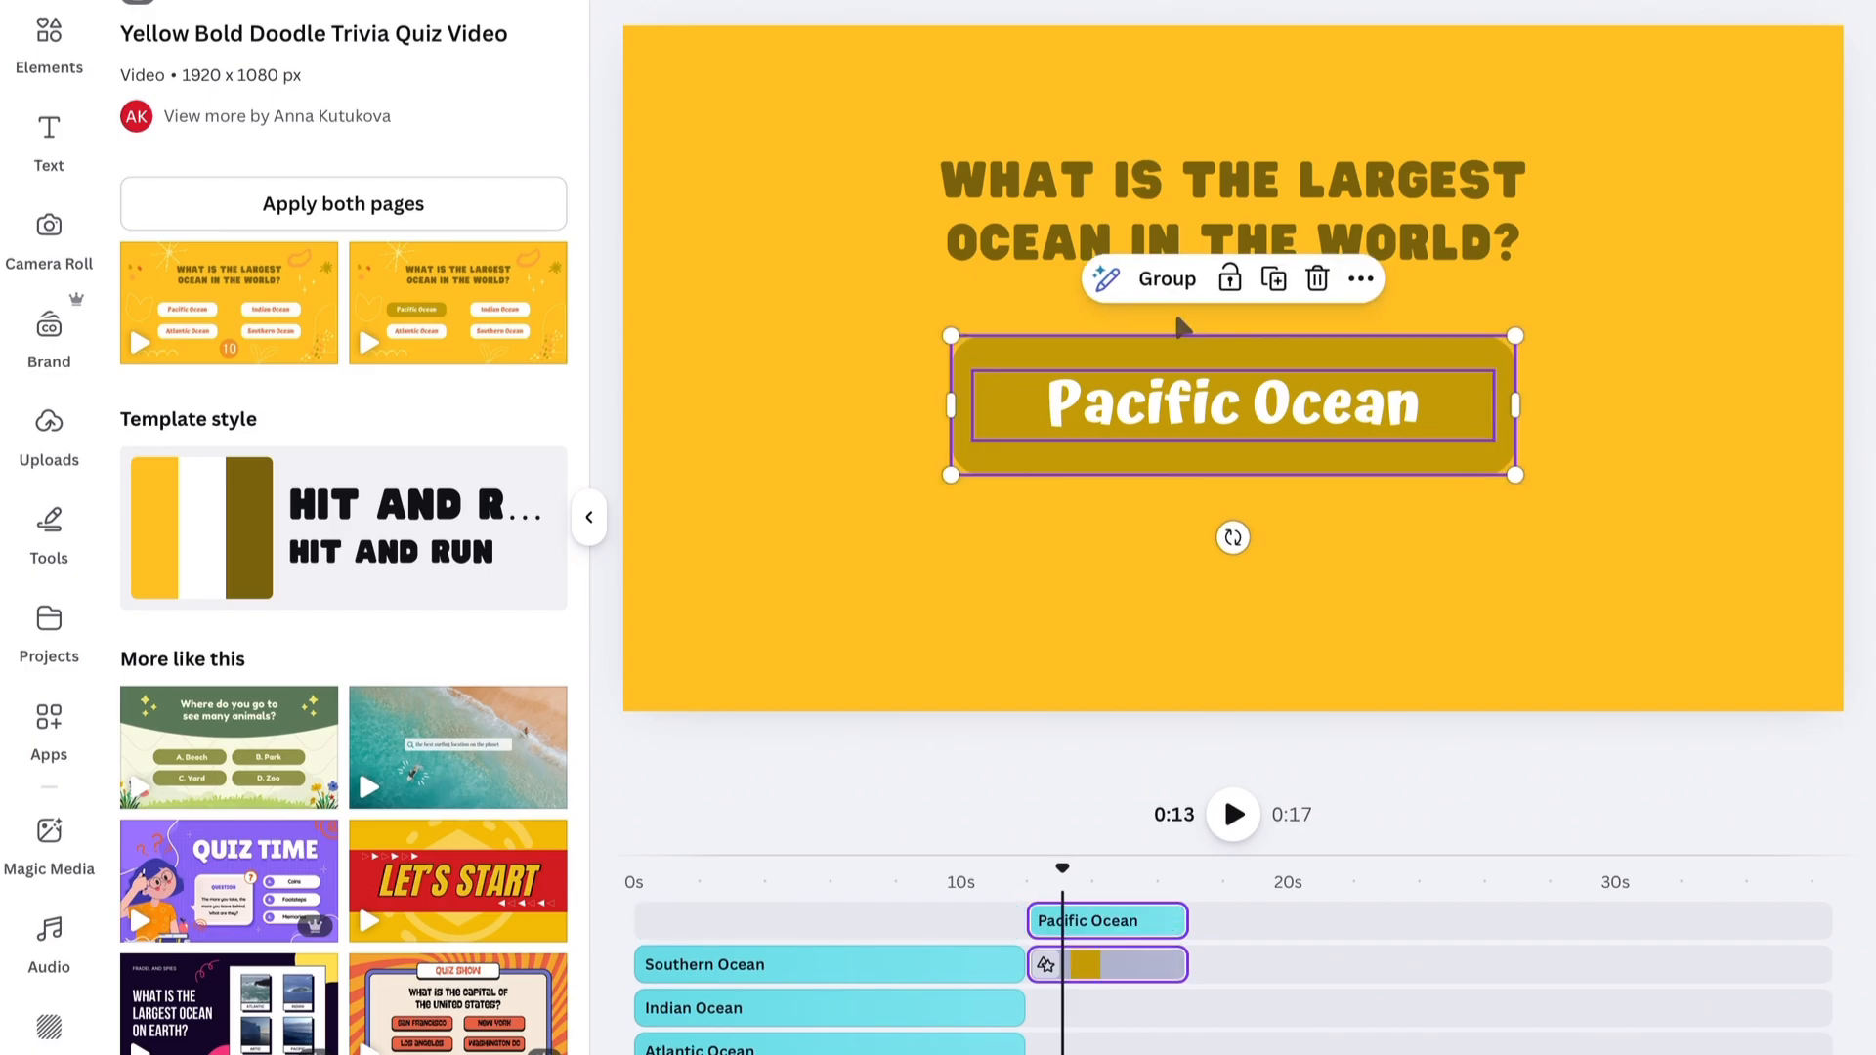
Fill the Pacific Ocean answer box with light green and remove the yellow background from the answer scene
{"action": "left_click", "coordinate": [985, 461]}
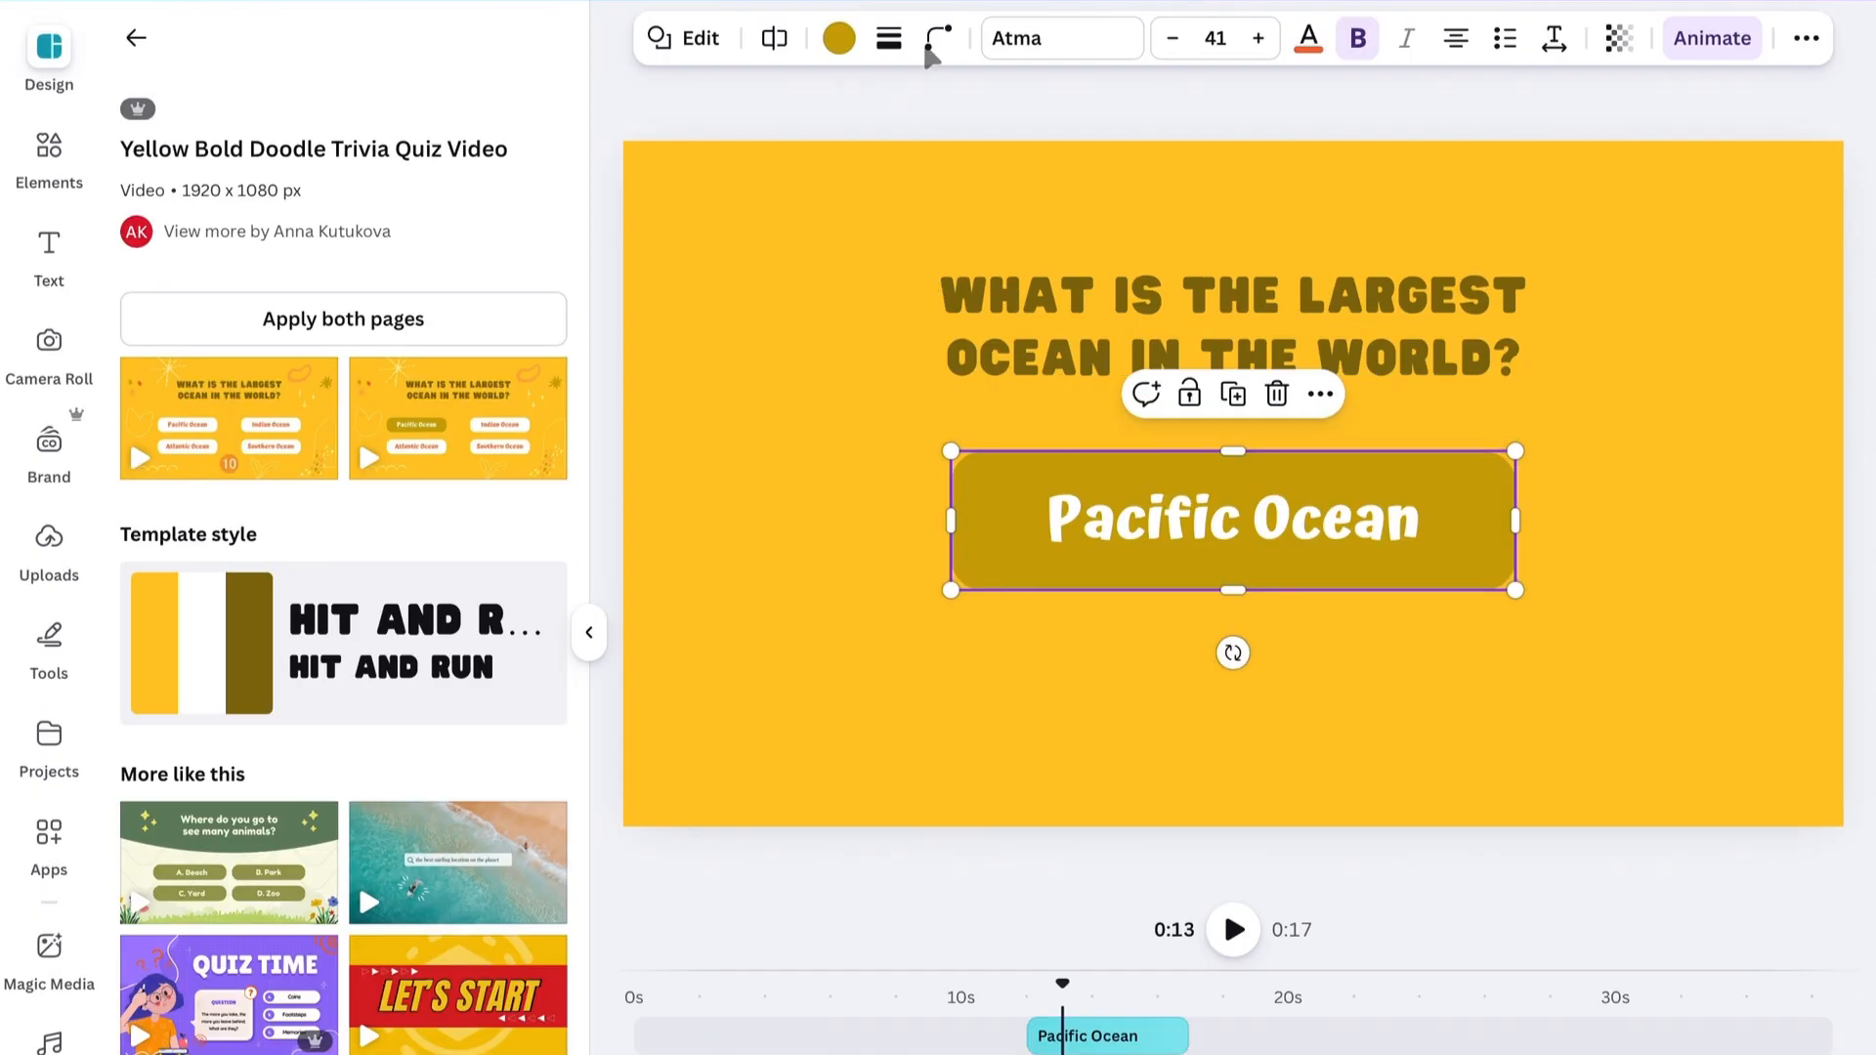
{"action": "left_click", "coordinate": [840, 39]}
{"action": "left_click", "coordinate": [215, 824]}
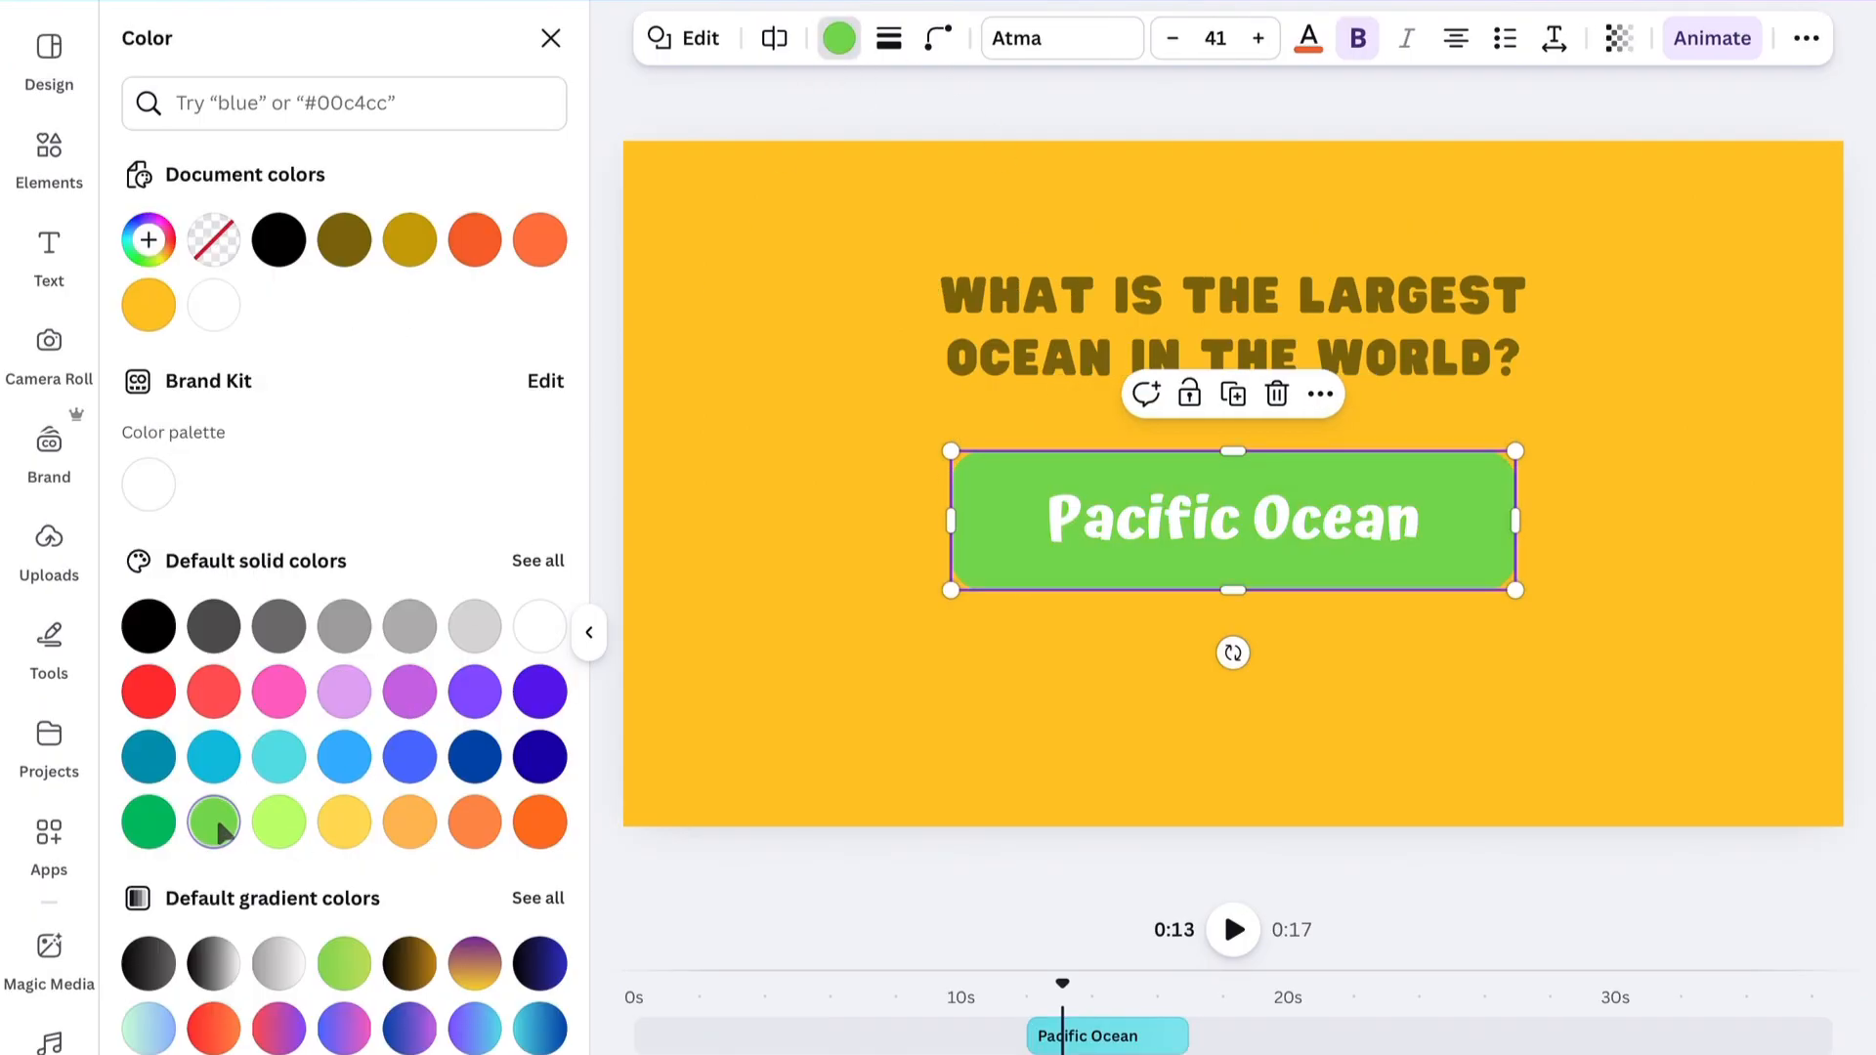
{"action": "left_click", "coordinate": [1421, 670]}
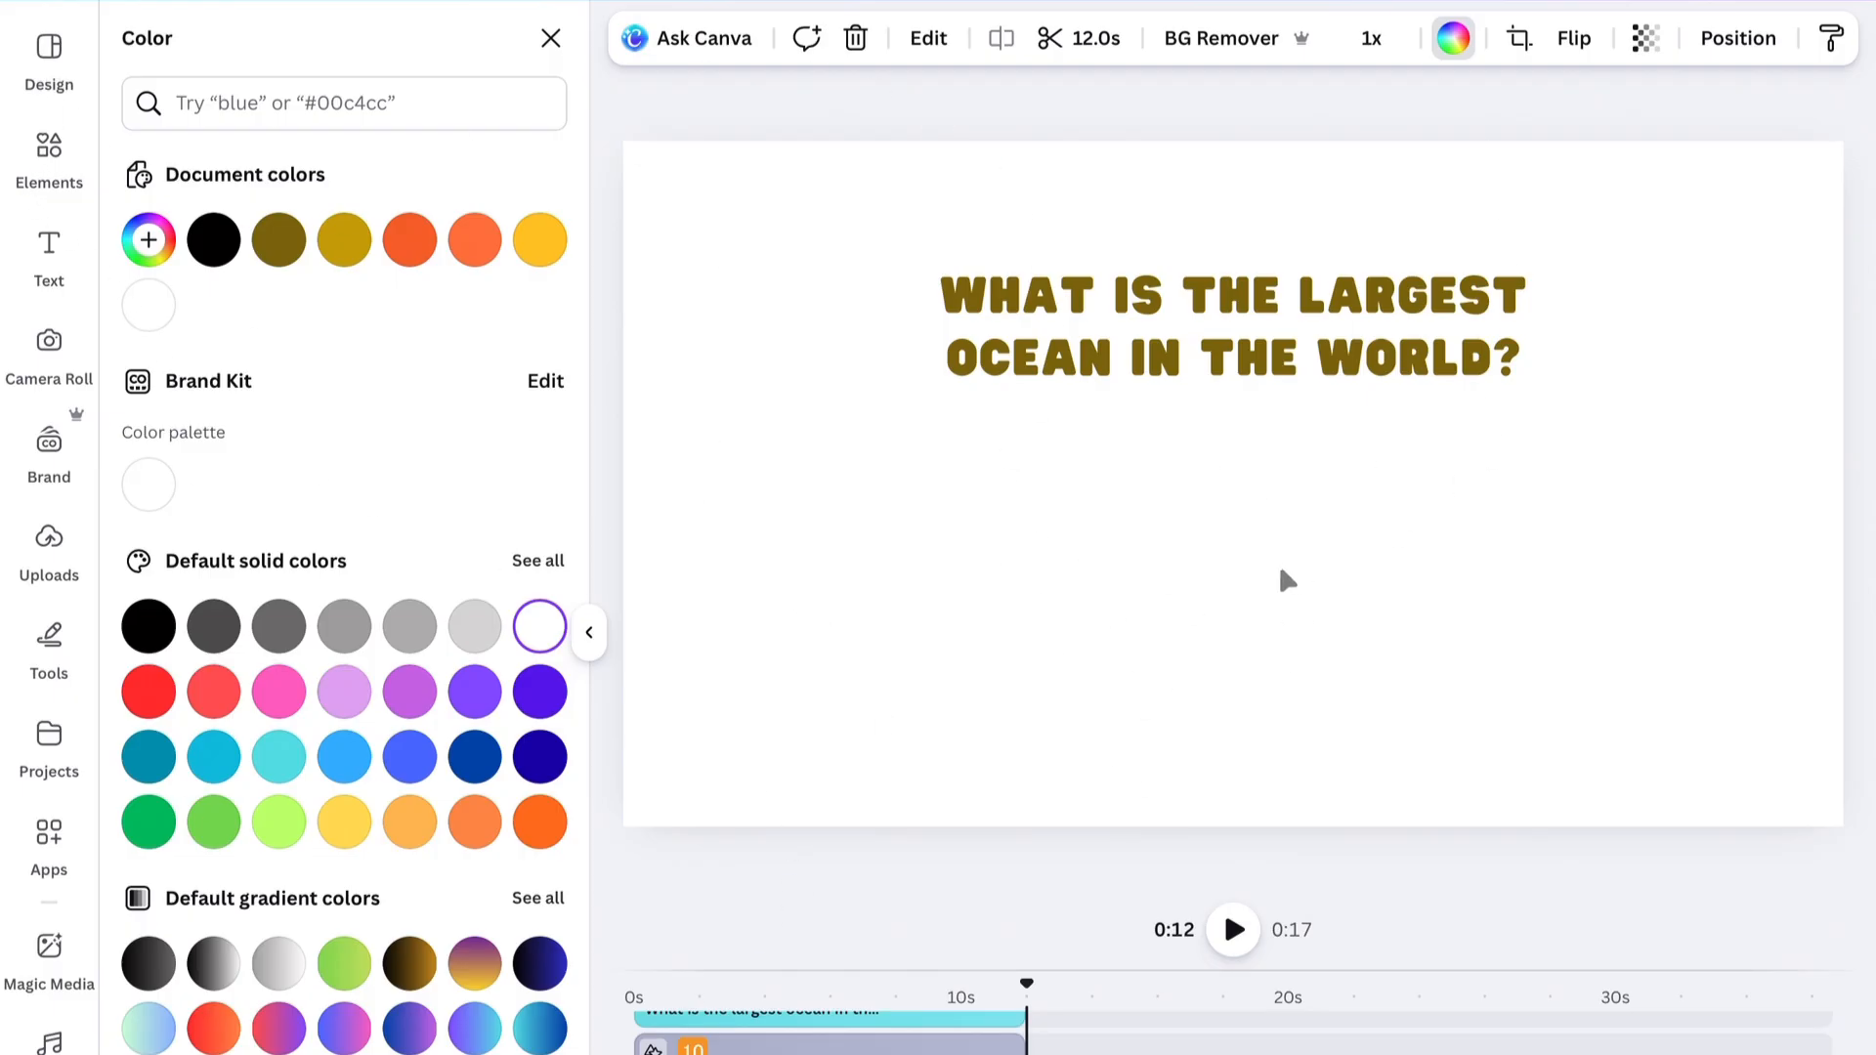
Replace the Question marks element search with Backgrounds and list all the video results
{"action": "left_click", "coordinate": [1256, 659]}
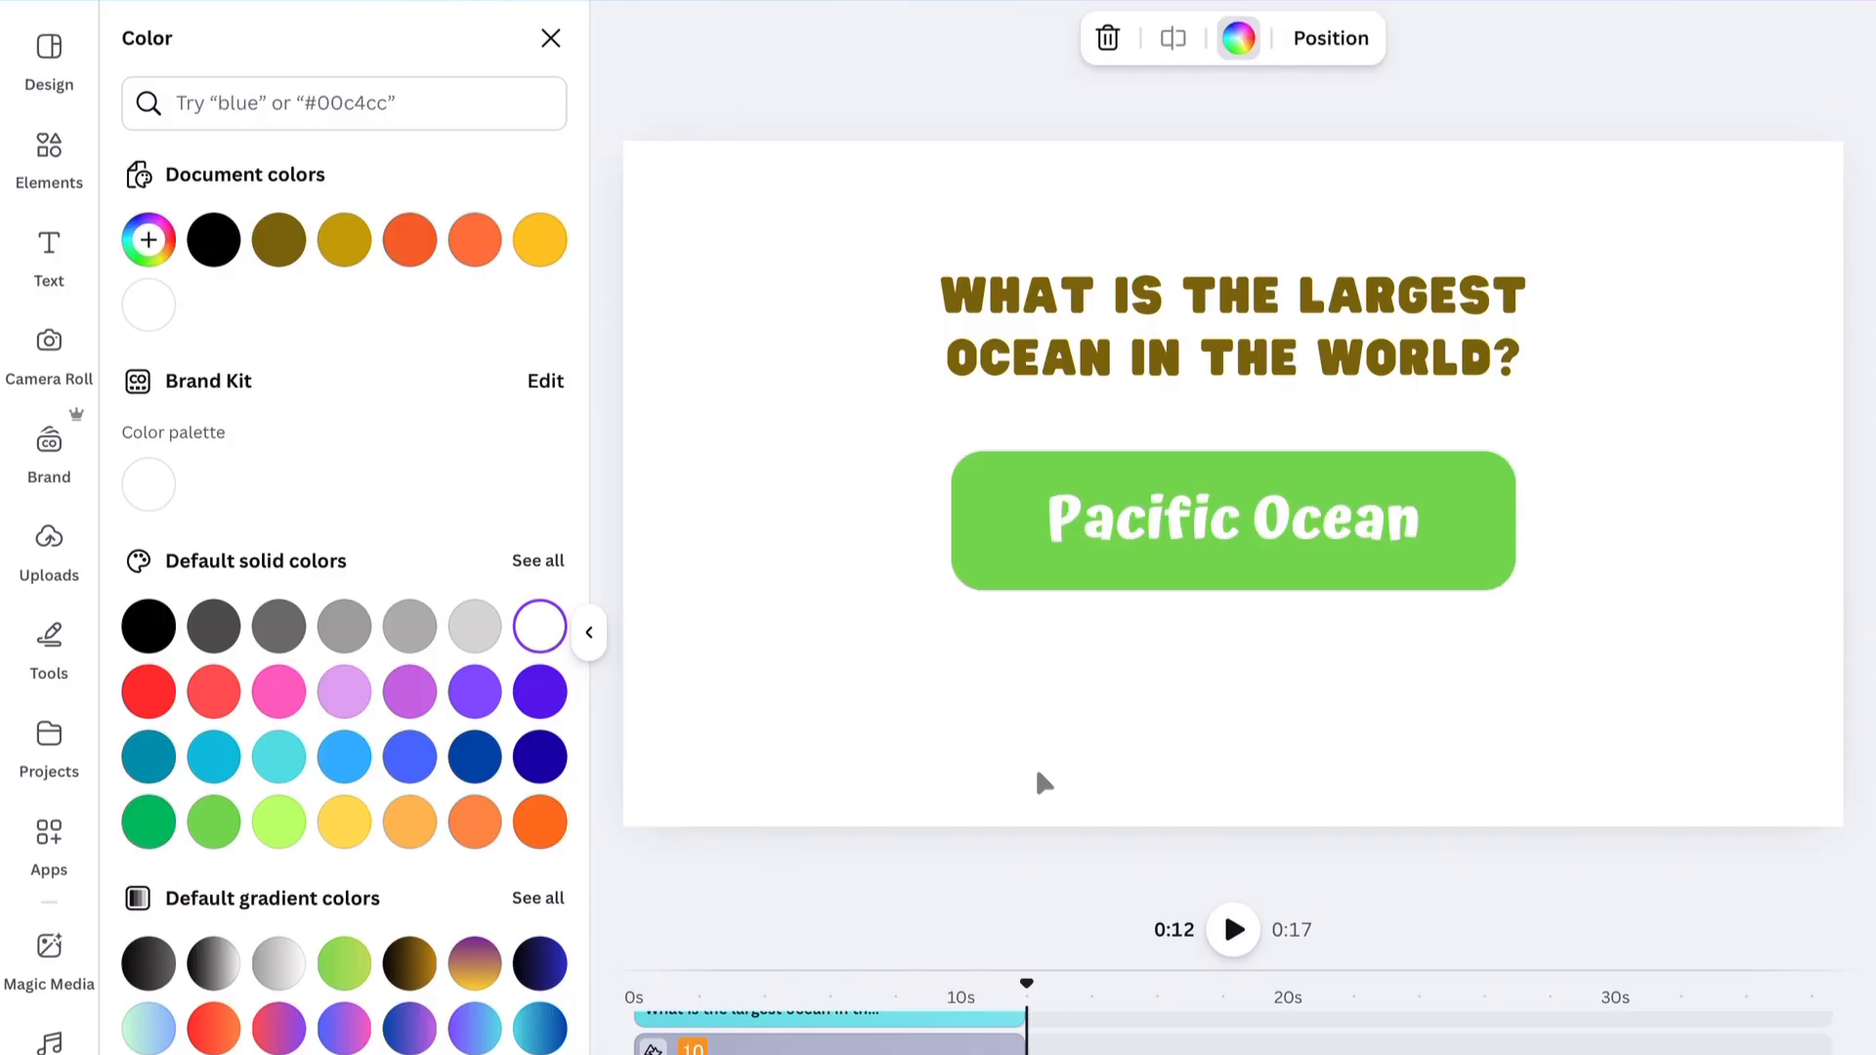
{"action": "left_click", "coordinate": [49, 162]}
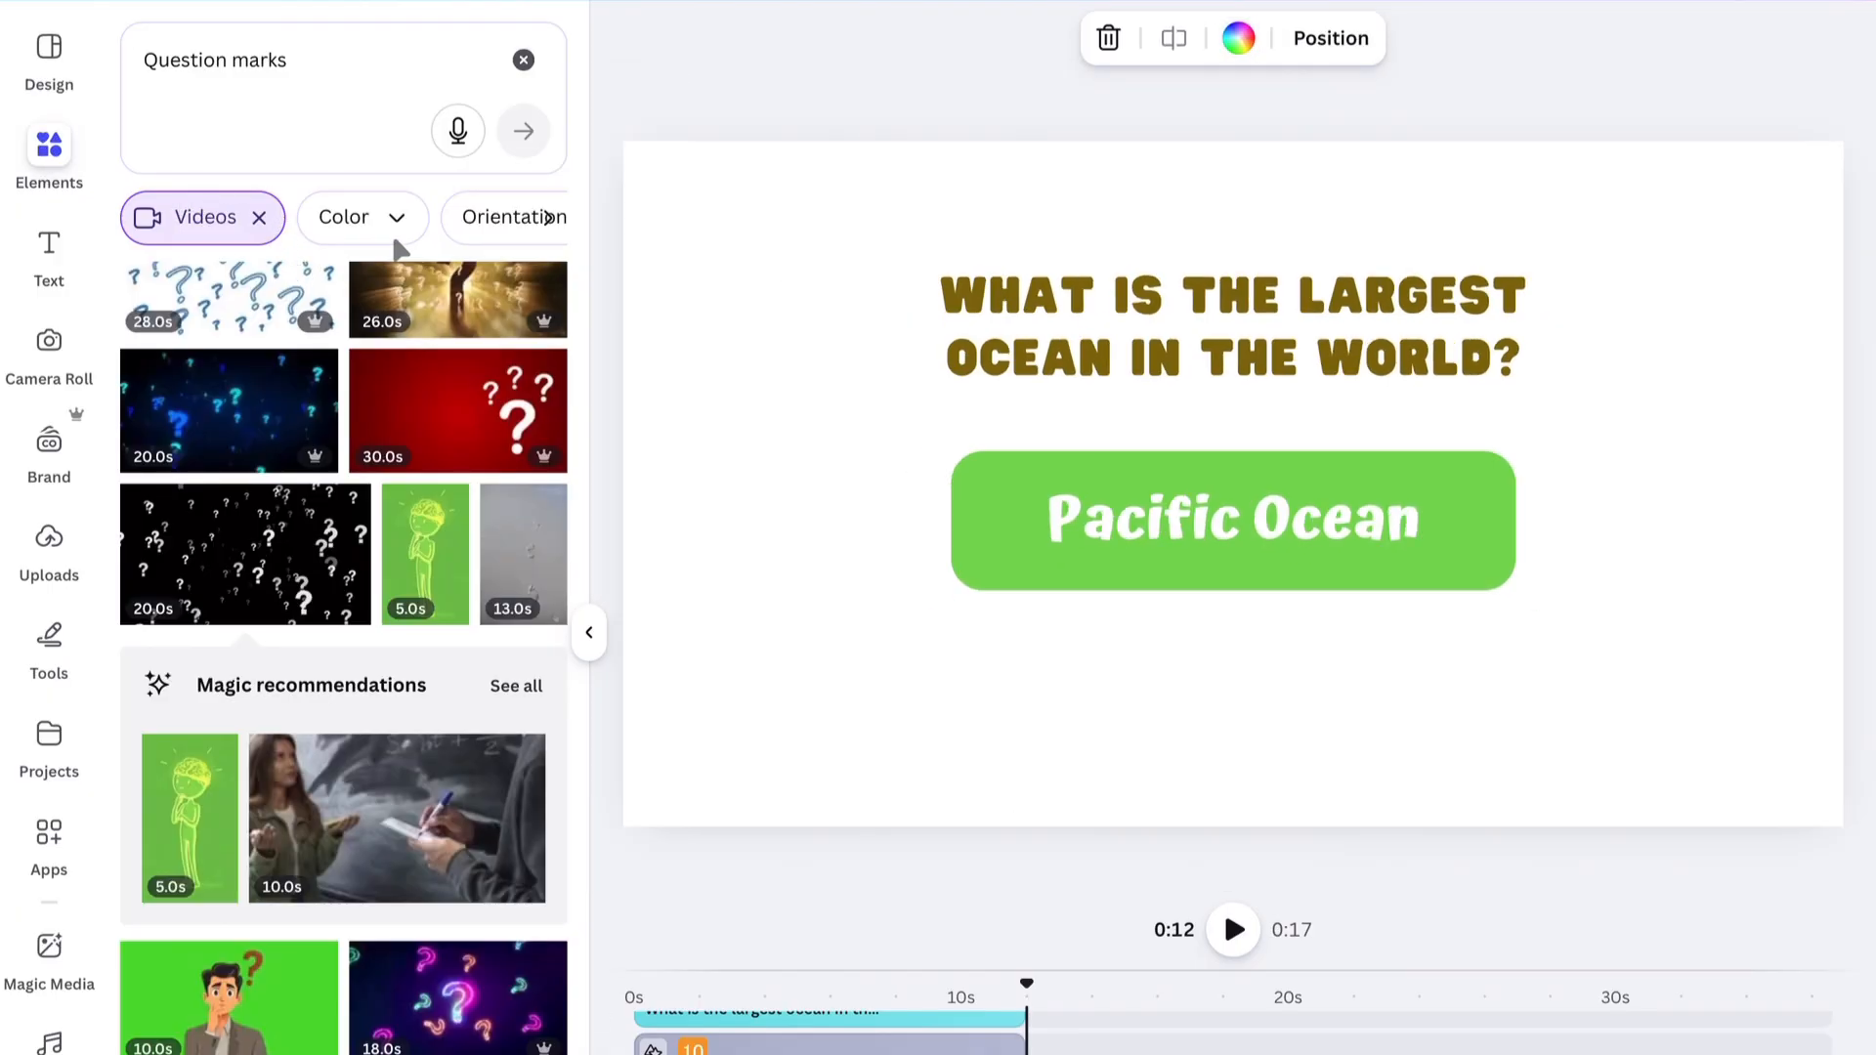
{"action": "left_click", "coordinate": [523, 59]}
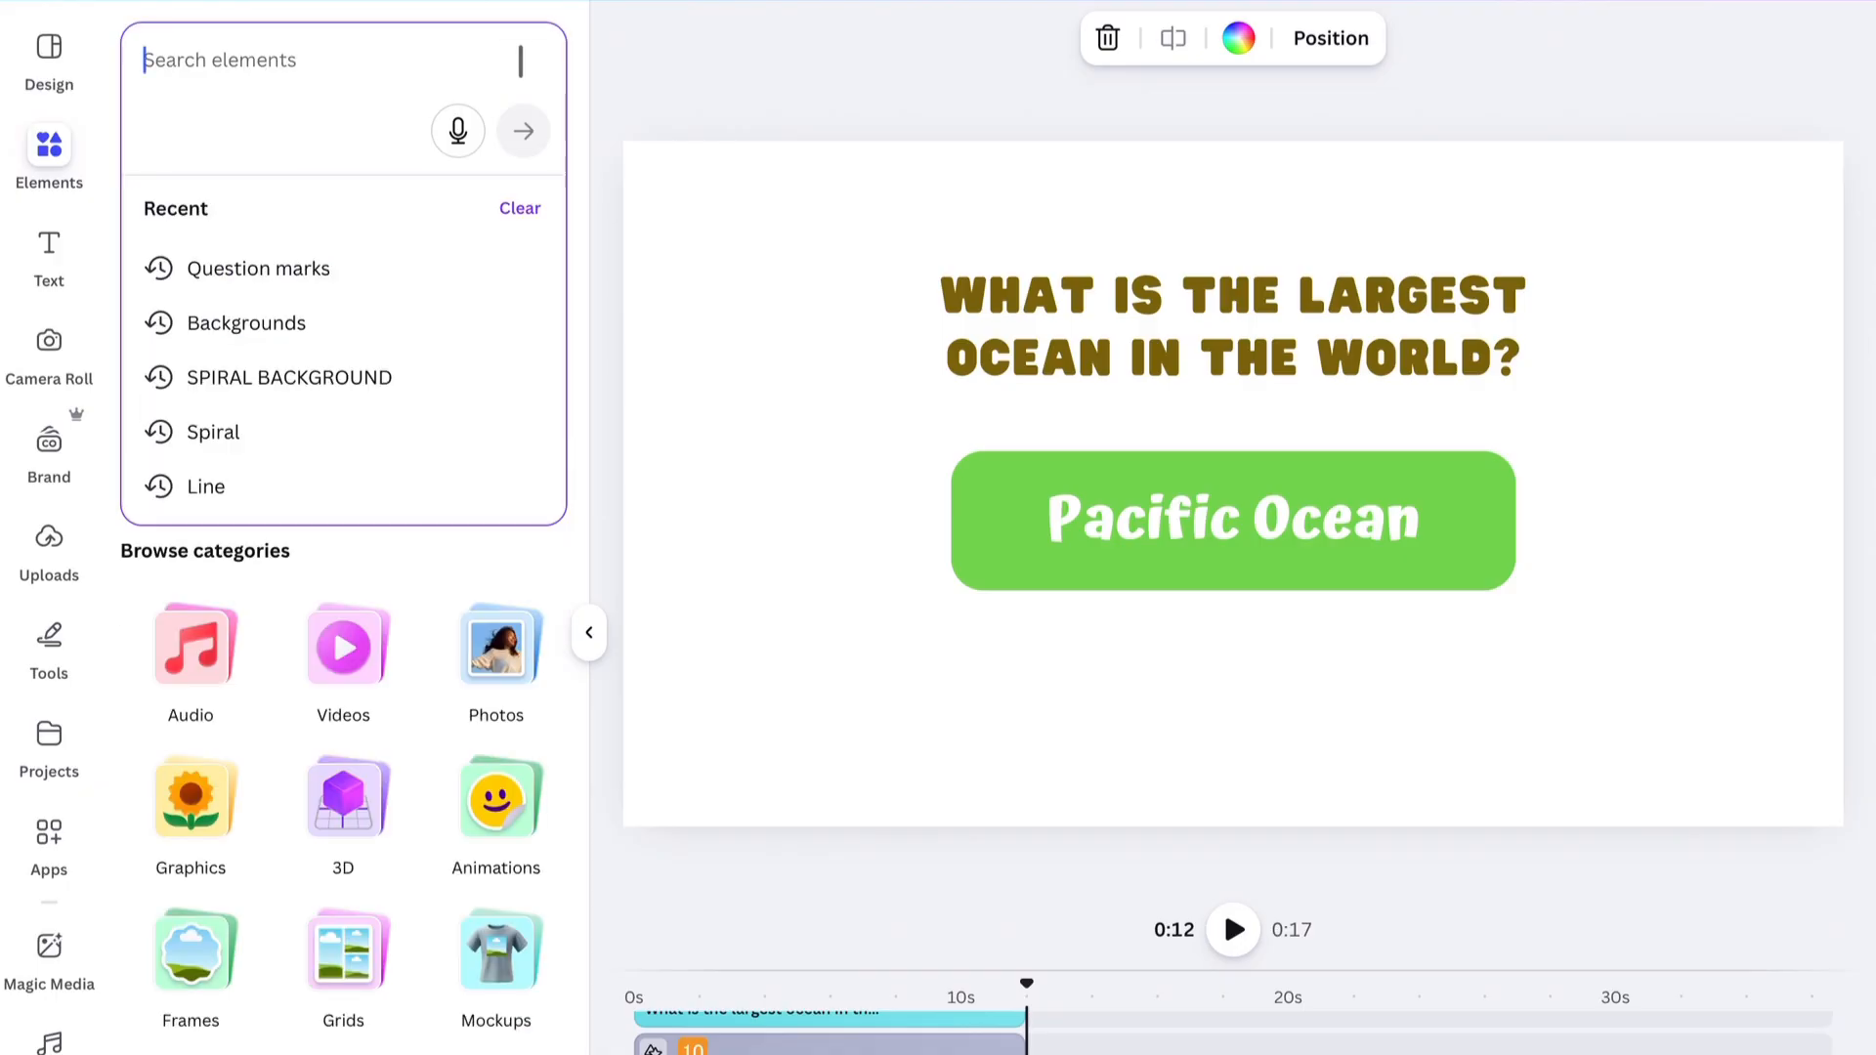
{"action": "left_click", "coordinate": [249, 331]}
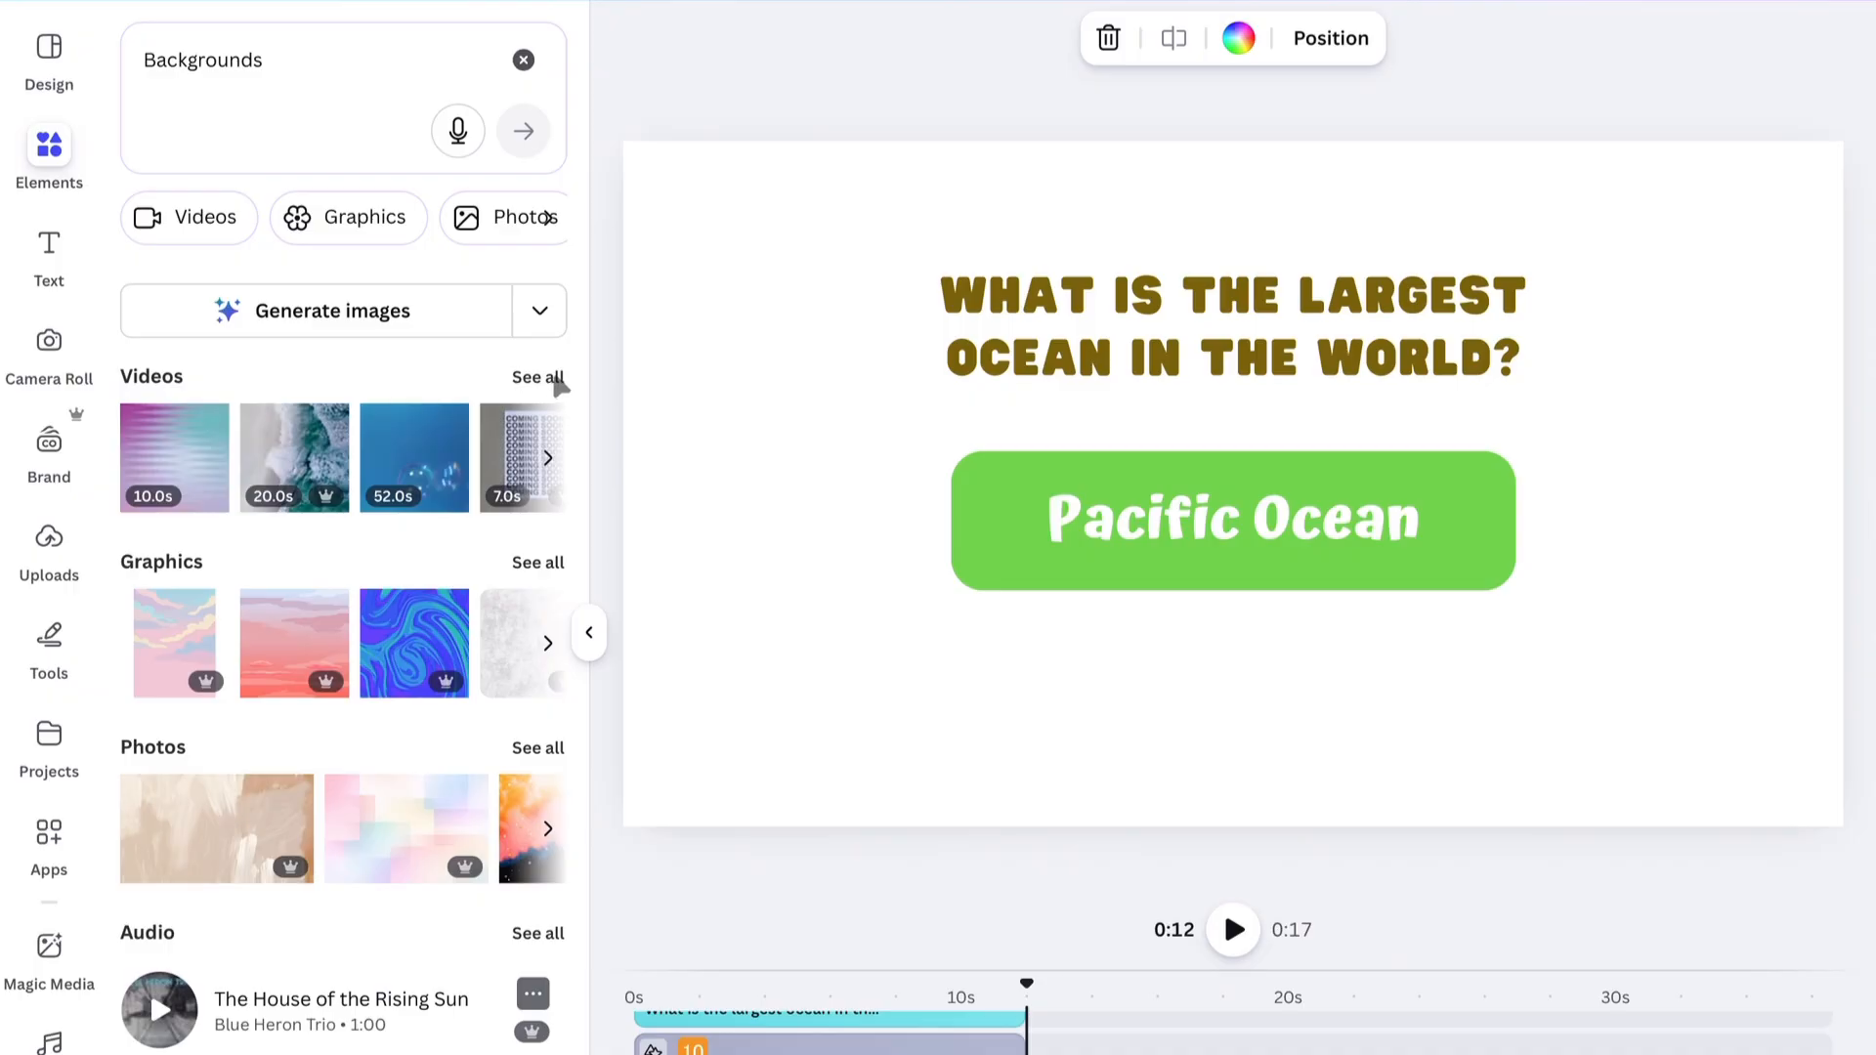
{"action": "left_click", "coordinate": [539, 377]}
Add the 30-second purple sunburst video from the results as the answer scene's background clip
{"action": "scroll", "coordinate": [557, 381], "scroll_direction": "down", "scroll_amount": 3}
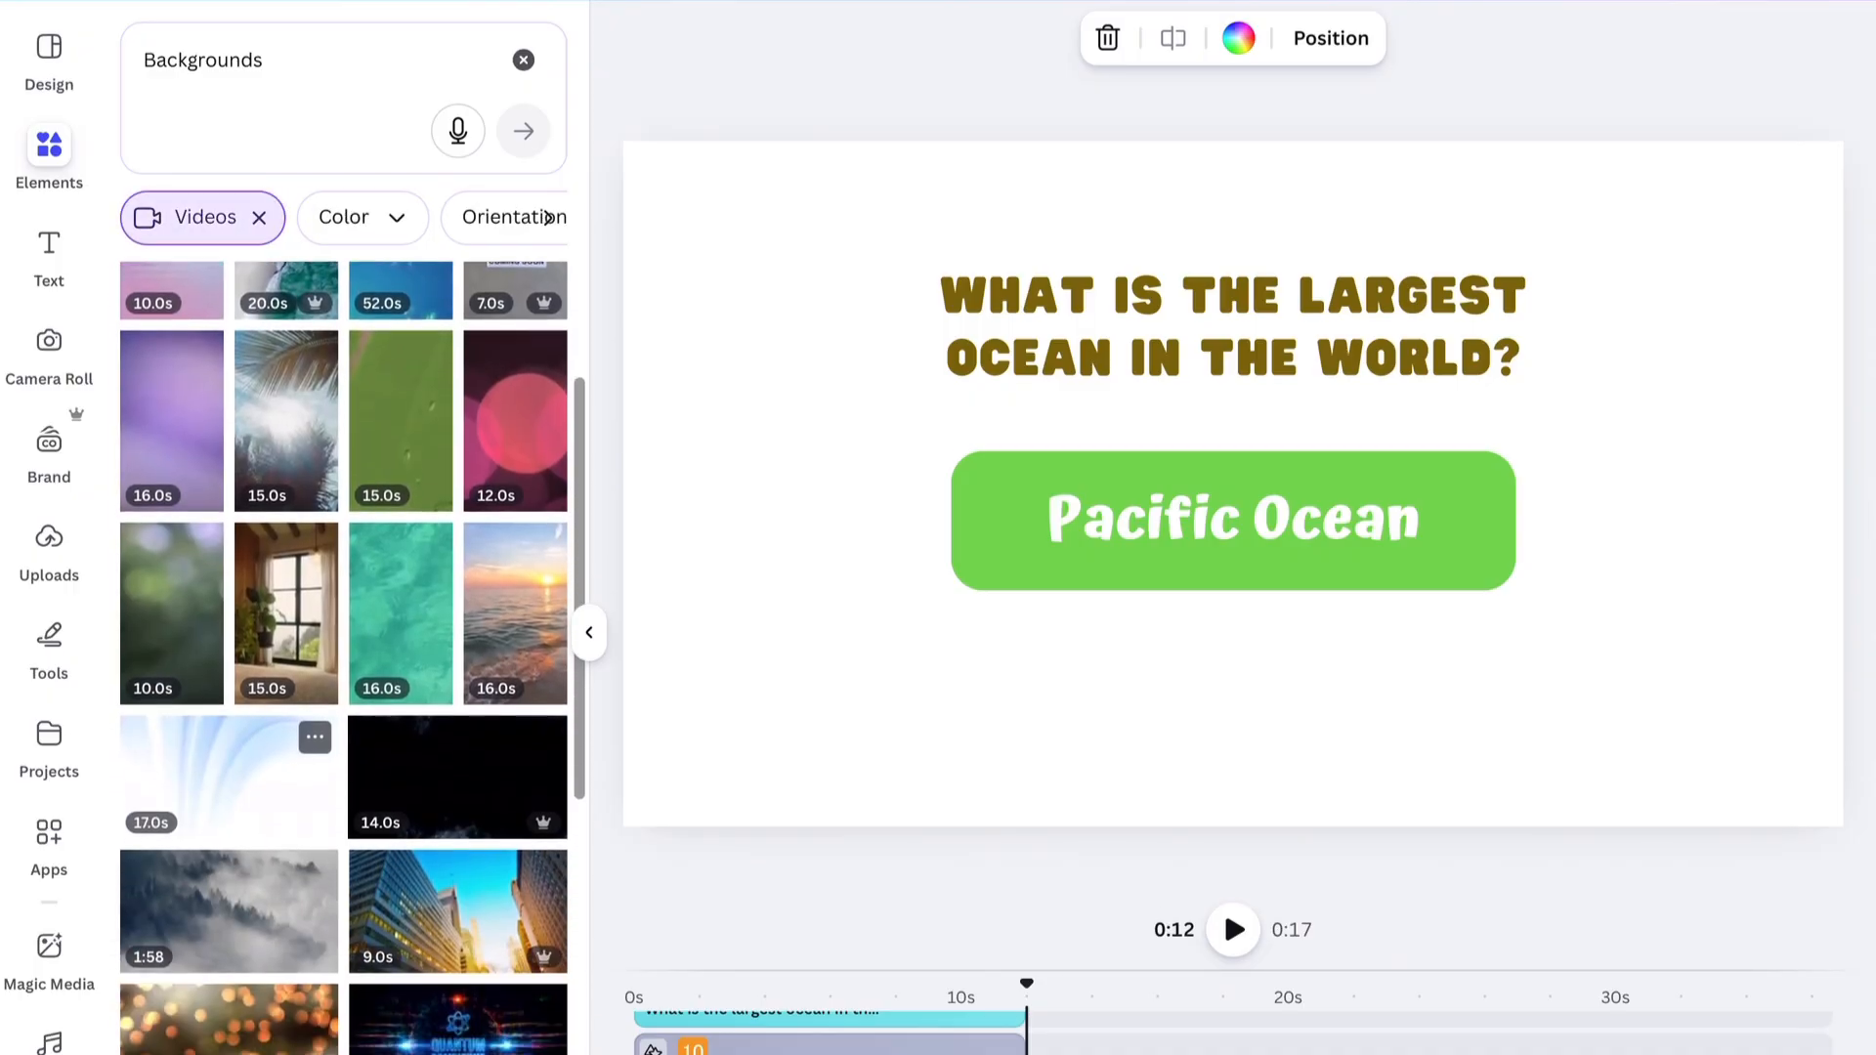
{"action": "scroll", "coordinate": [343, 657], "scroll_direction": "down", "scroll_amount": 10}
{"action": "scroll", "coordinate": [343, 658], "scroll_direction": "down", "scroll_amount": 5}
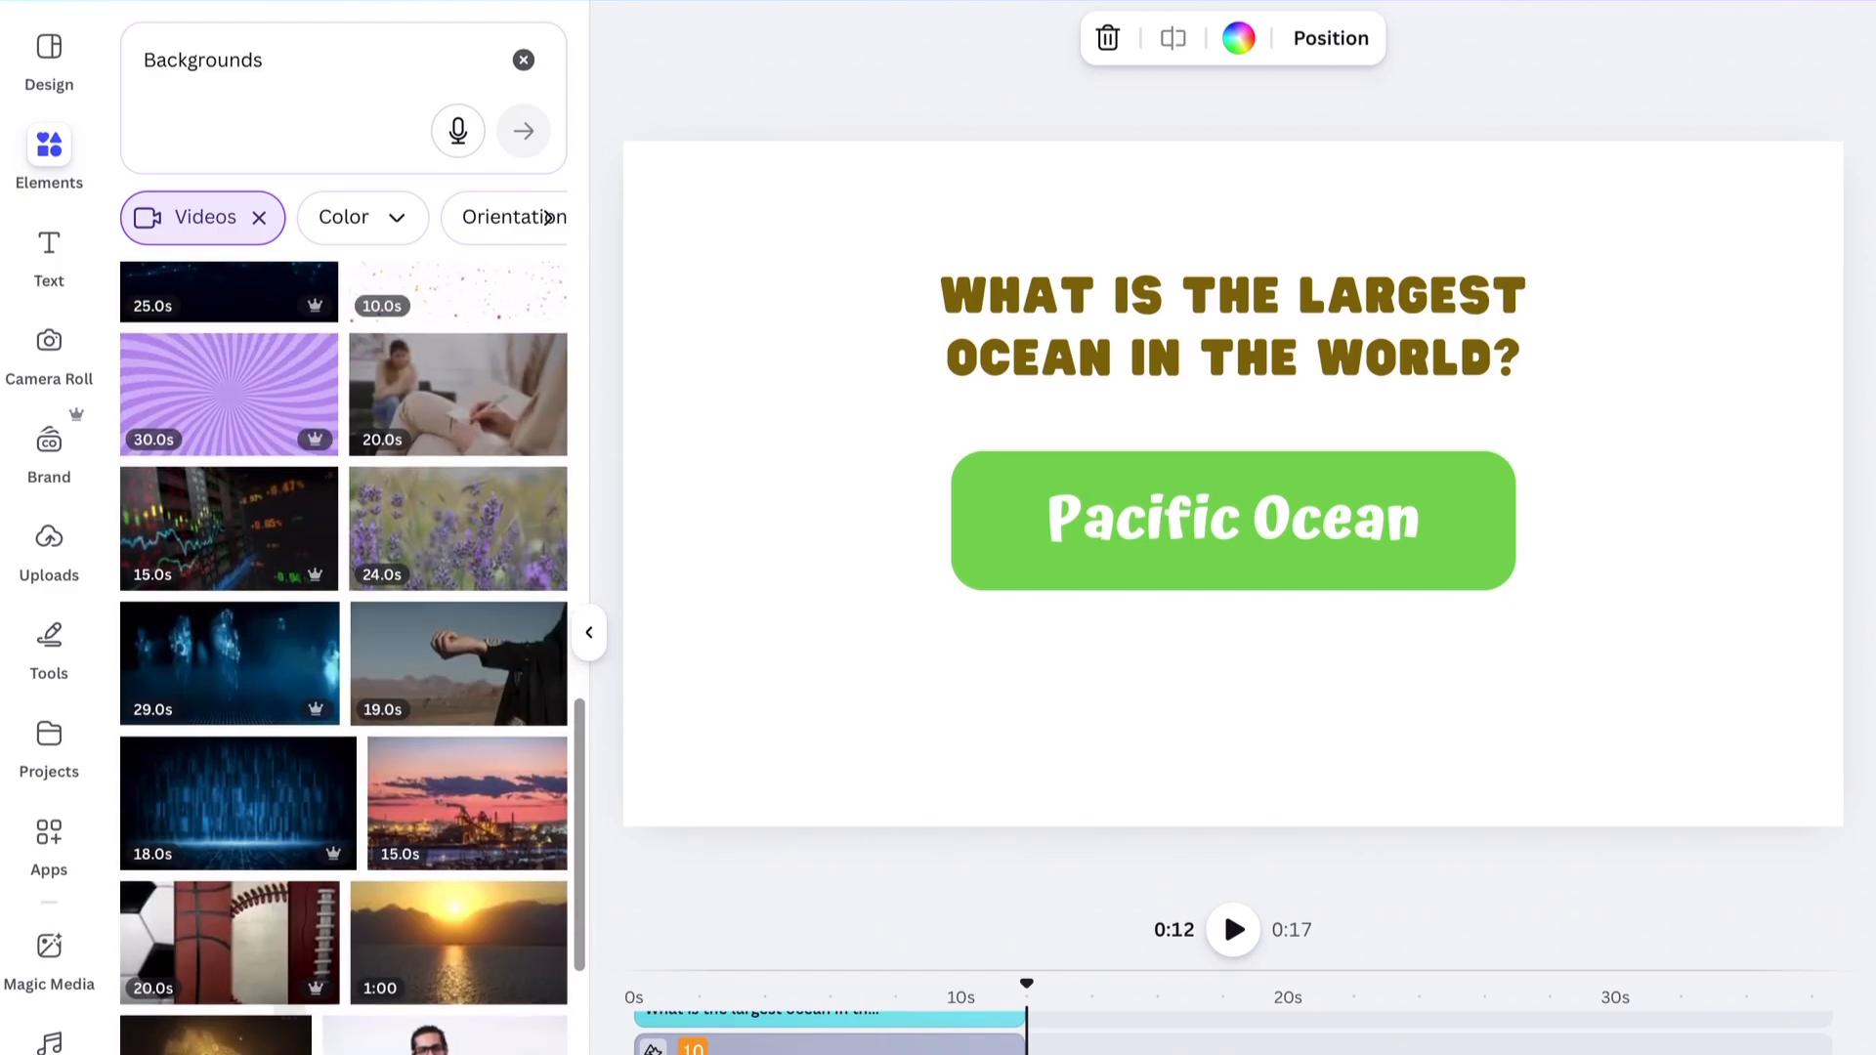
{"action": "scroll", "coordinate": [343, 657], "scroll_direction": "up", "scroll_amount": 3}
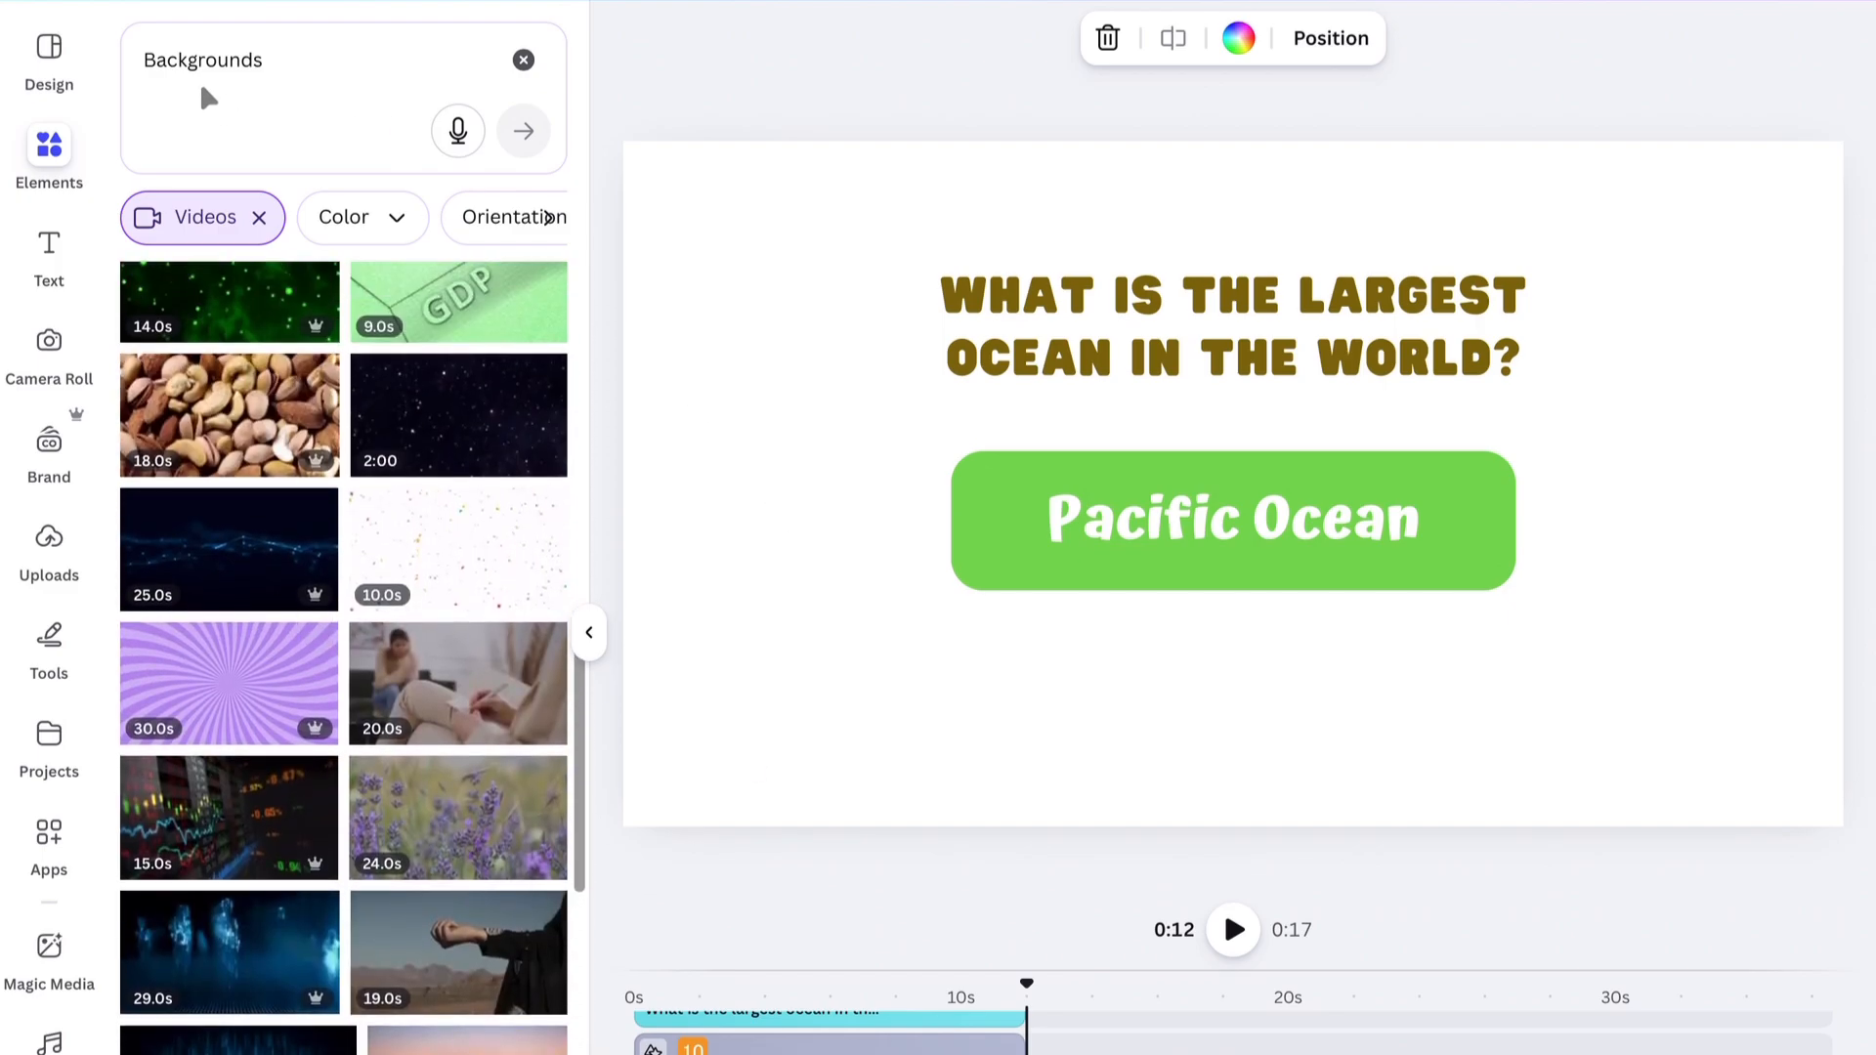
{"action": "left_click", "coordinate": [271, 683]}
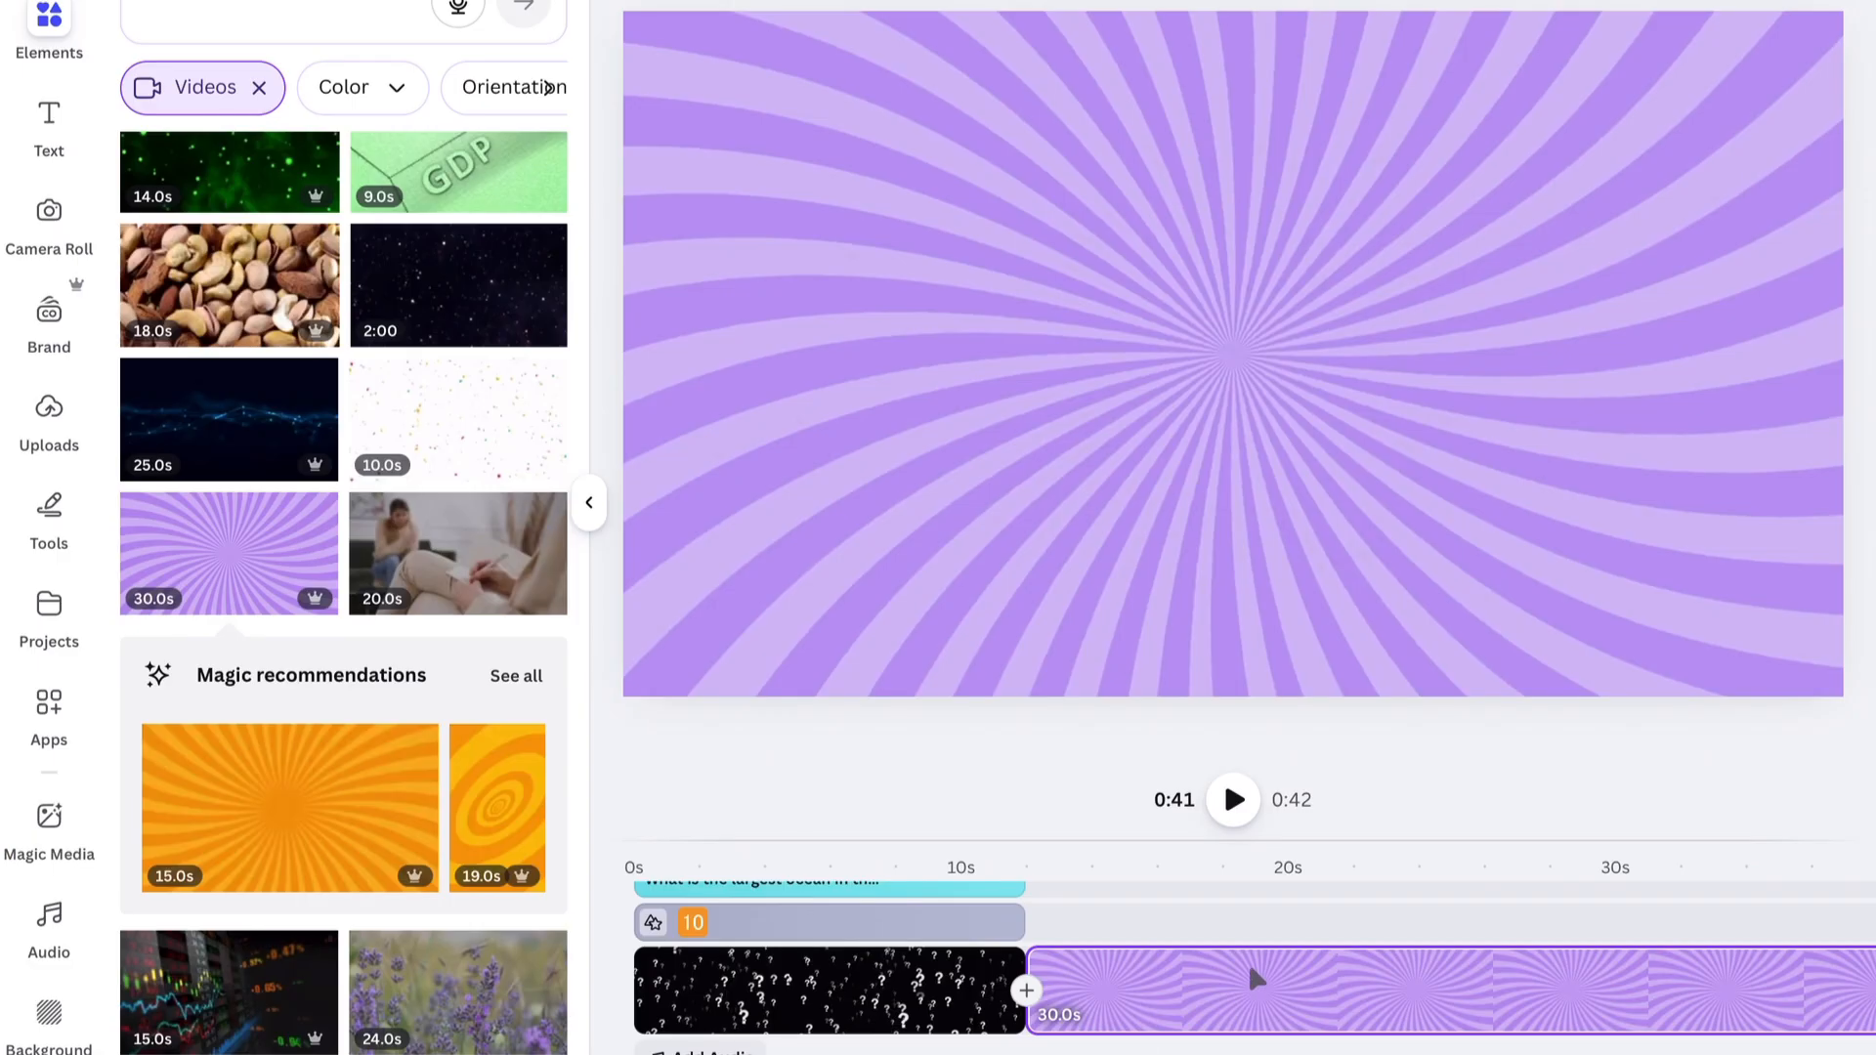
Split the purple sunburst clip at 0:17, where the answer elements end, and delete the leftover part
{"action": "left_click", "coordinate": [1249, 972]}
{"action": "left_click_drag", "start_coordinate": [1251, 860], "coordinate": [1236, 880]}
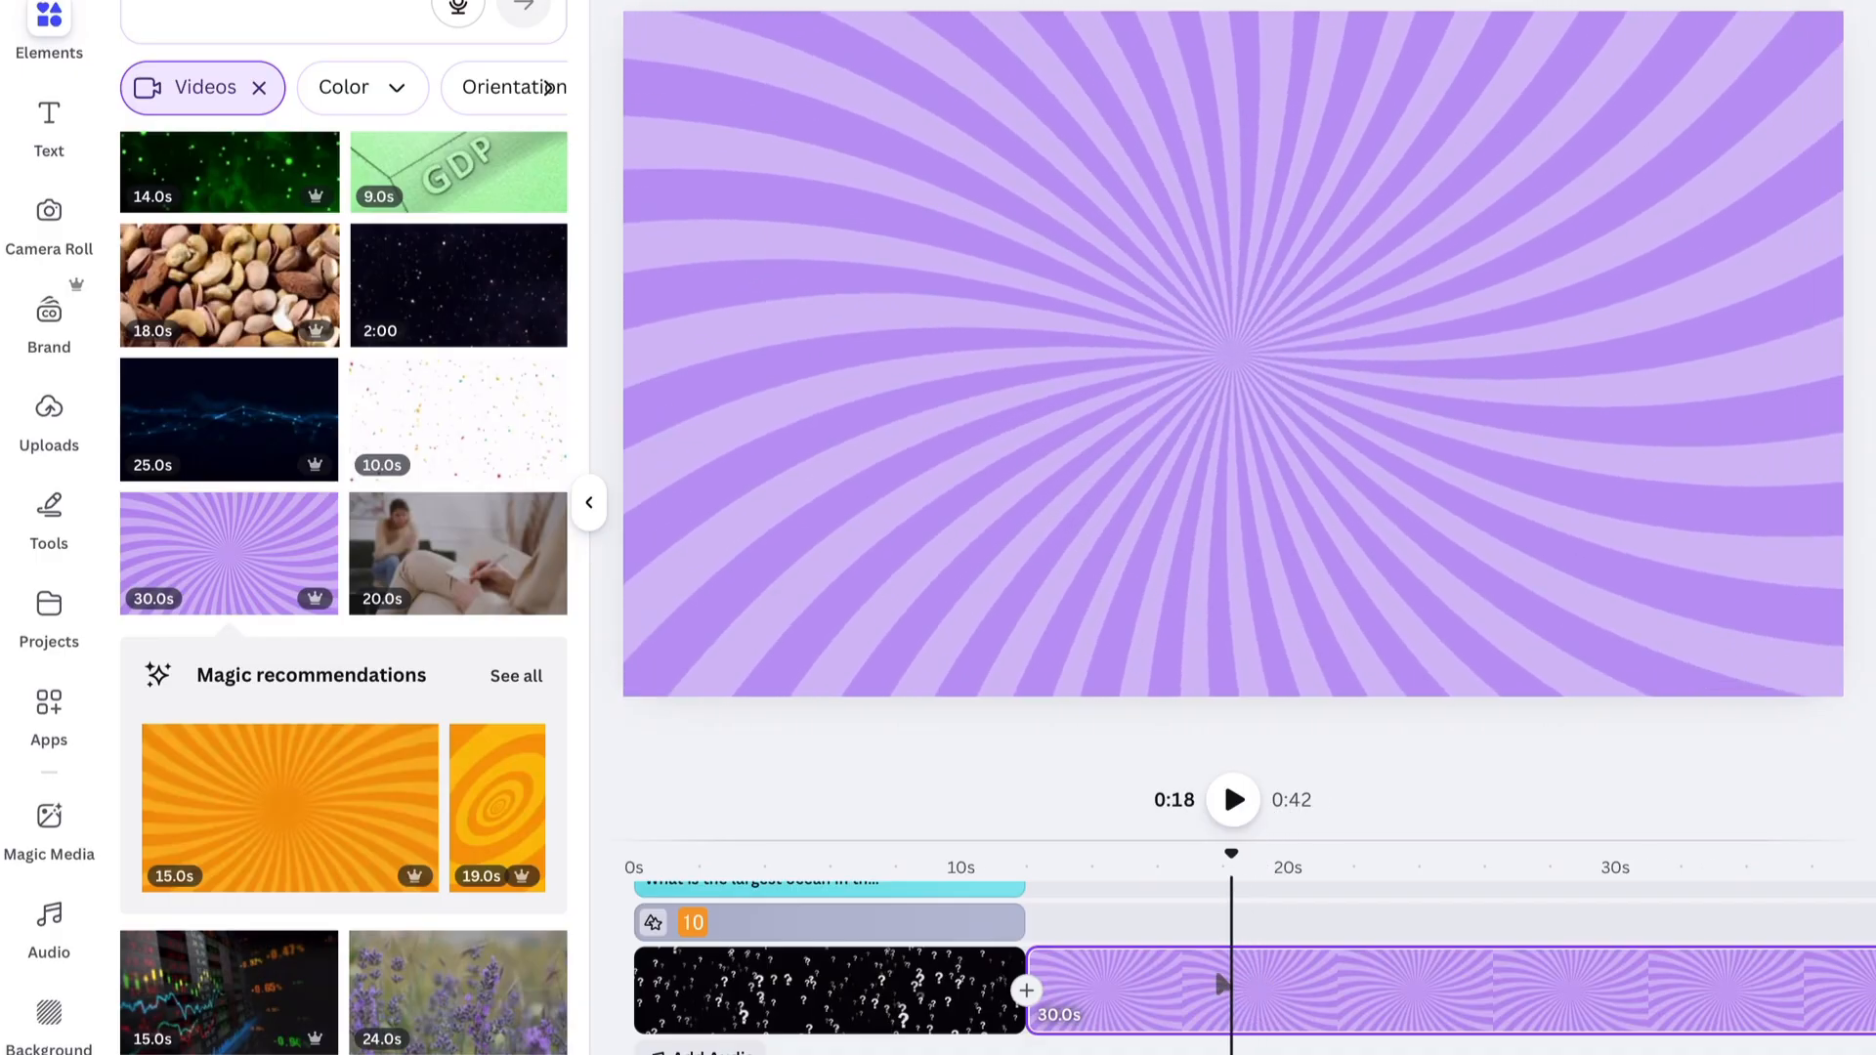
{"action": "scroll", "coordinate": [1139, 984], "scroll_direction": "up", "scroll_amount": 5}
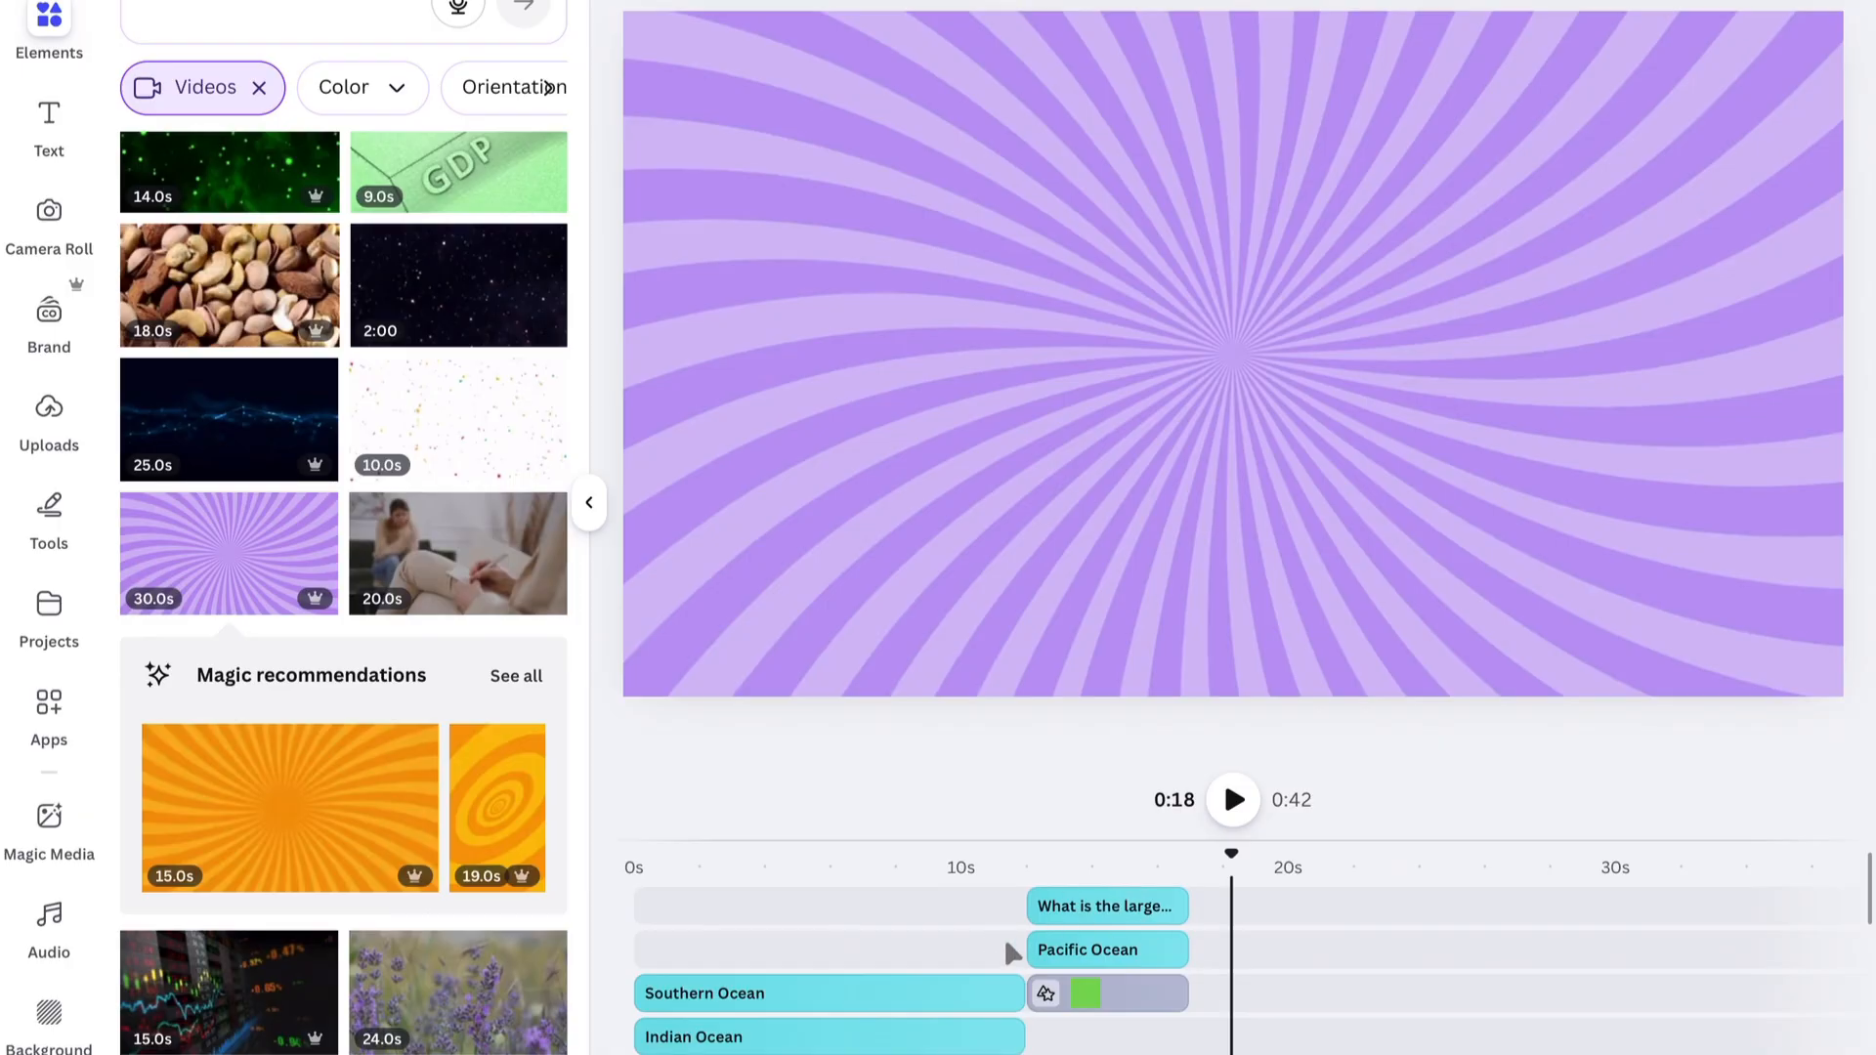
{"action": "left_click_drag", "start_coordinate": [1231, 860], "coordinate": [1193, 860]}
{"action": "scroll", "coordinate": [1228, 982], "scroll_direction": "down", "scroll_amount": 5}
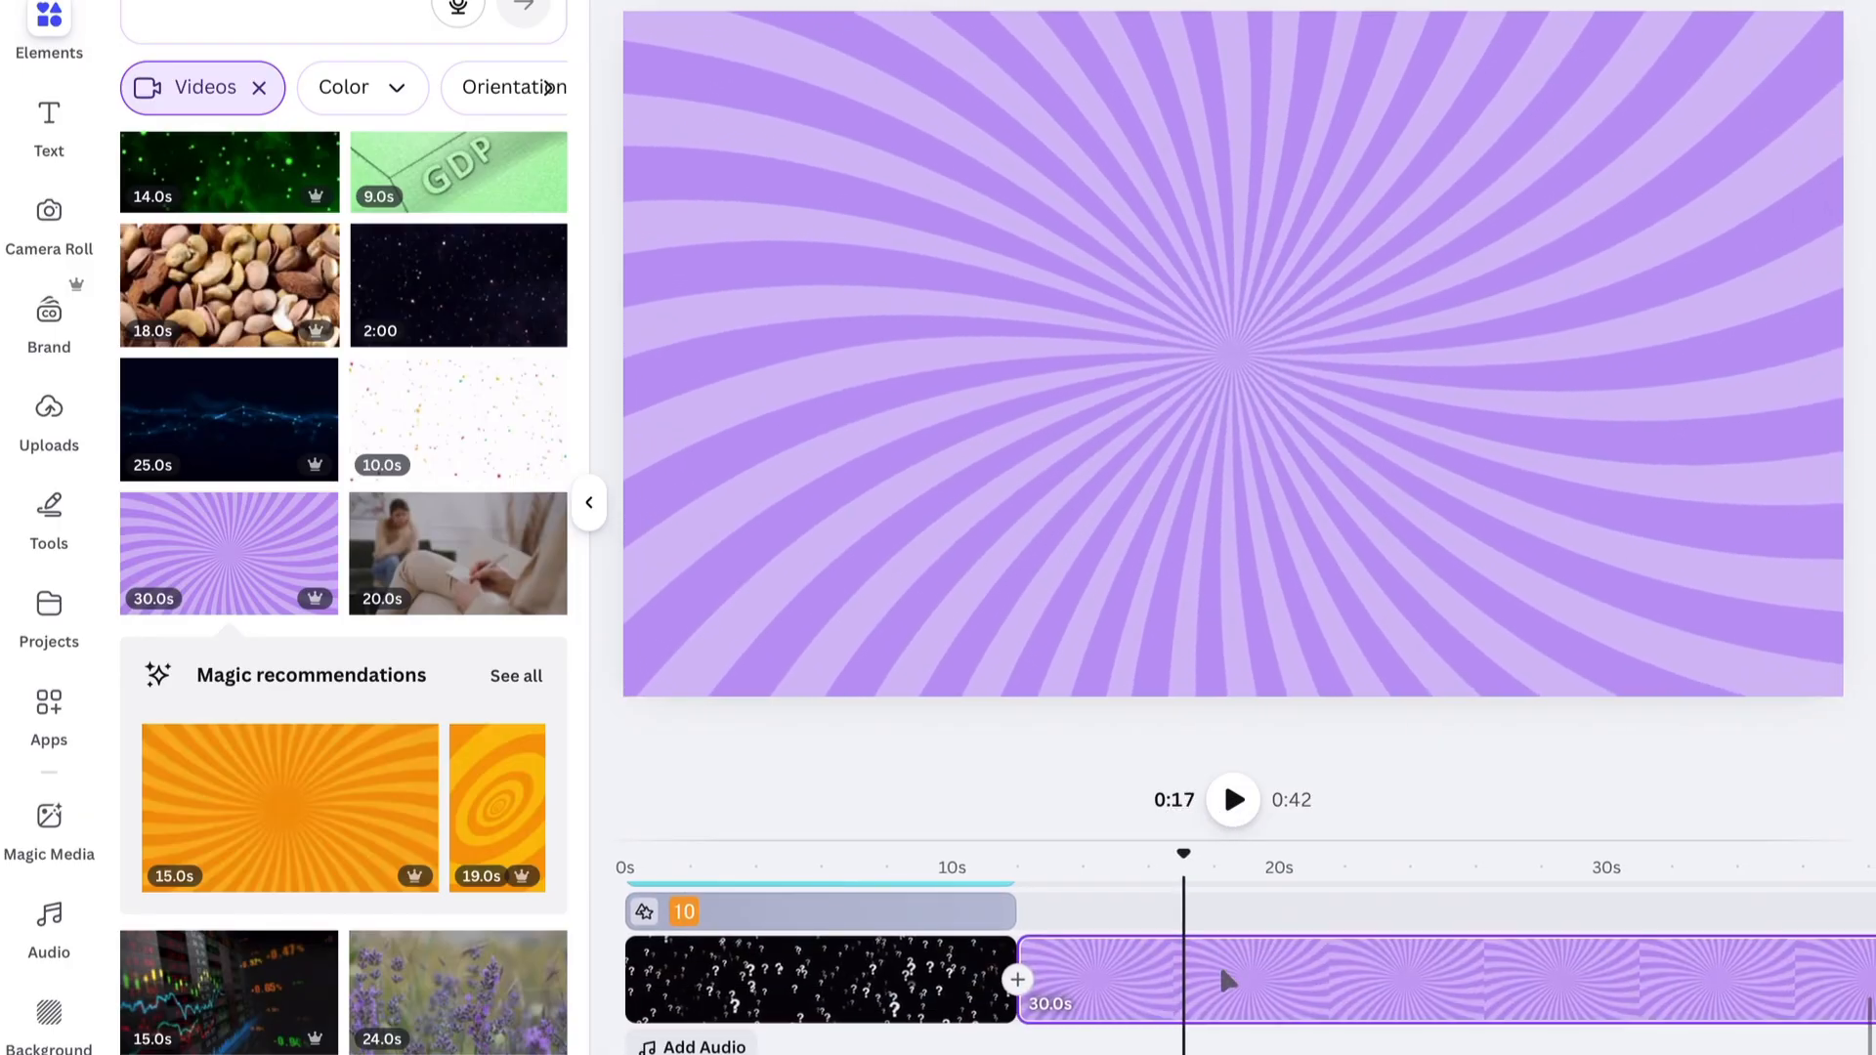
{"action": "left_click", "coordinate": [1099, 989]}
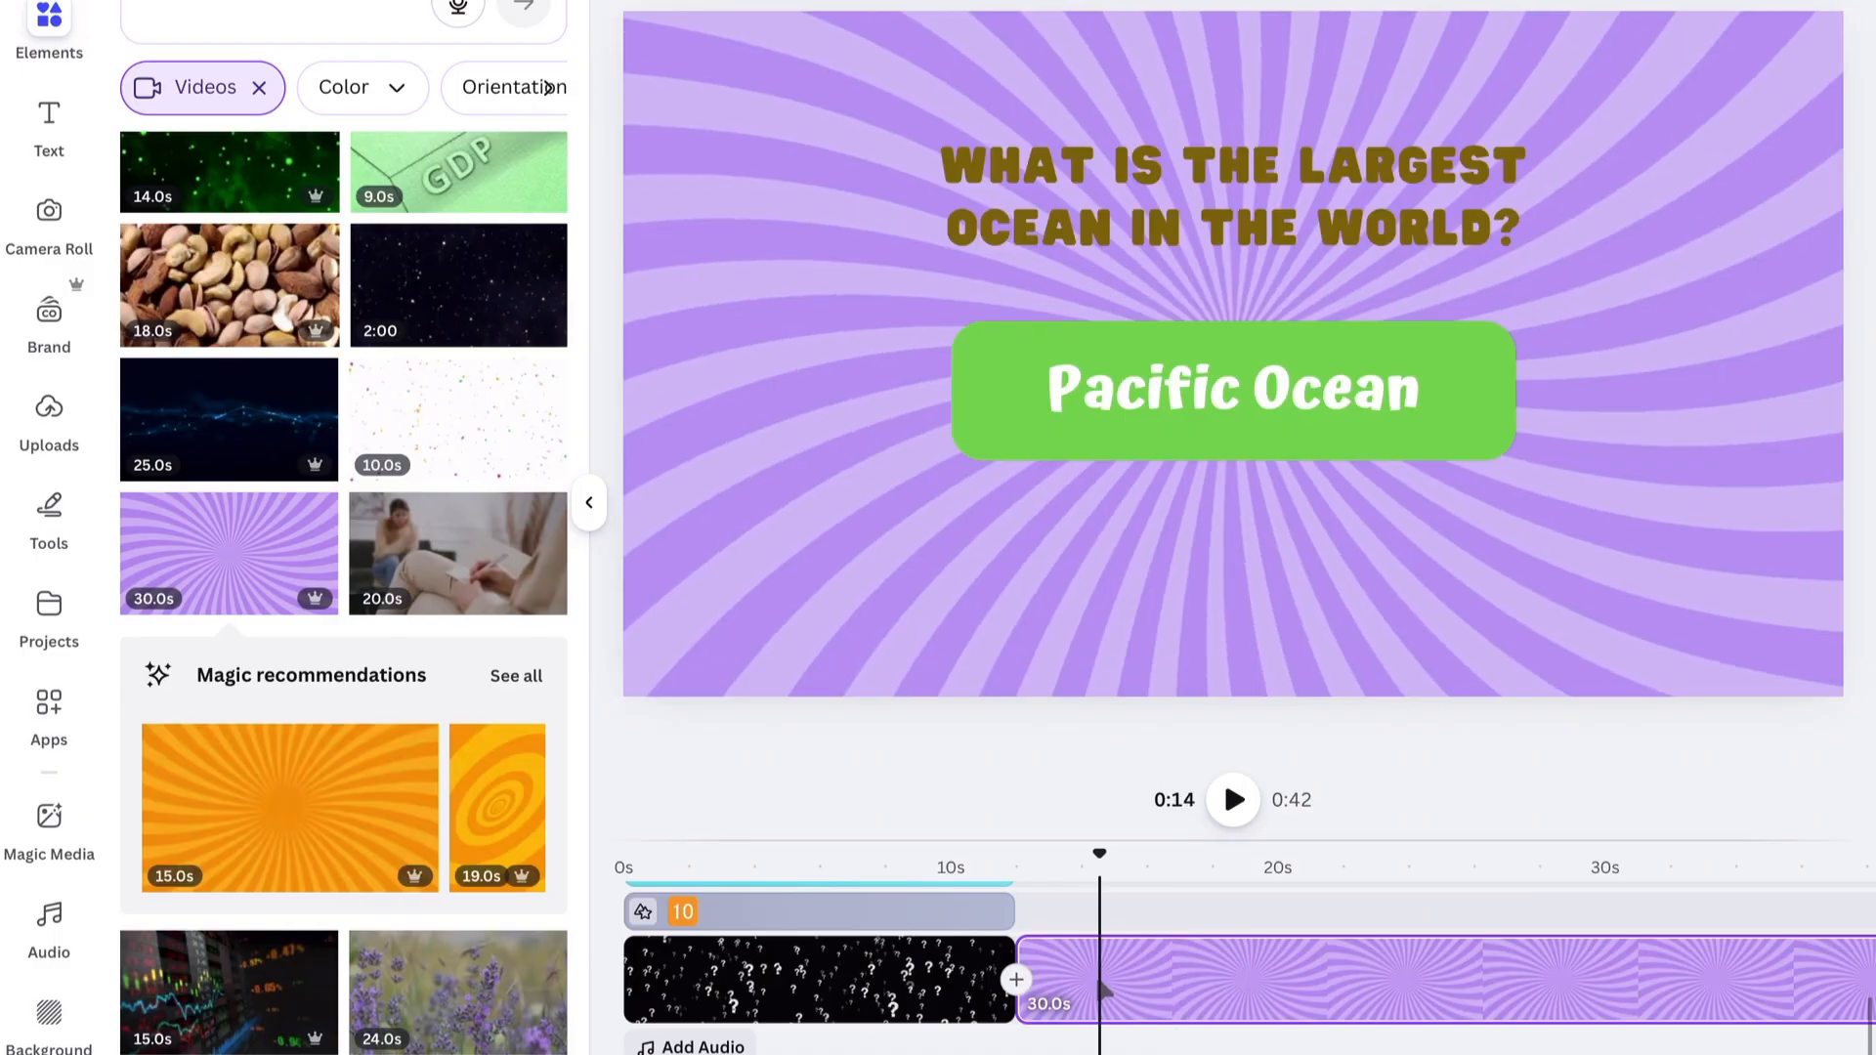
{"action": "left_click", "coordinate": [1180, 987]}
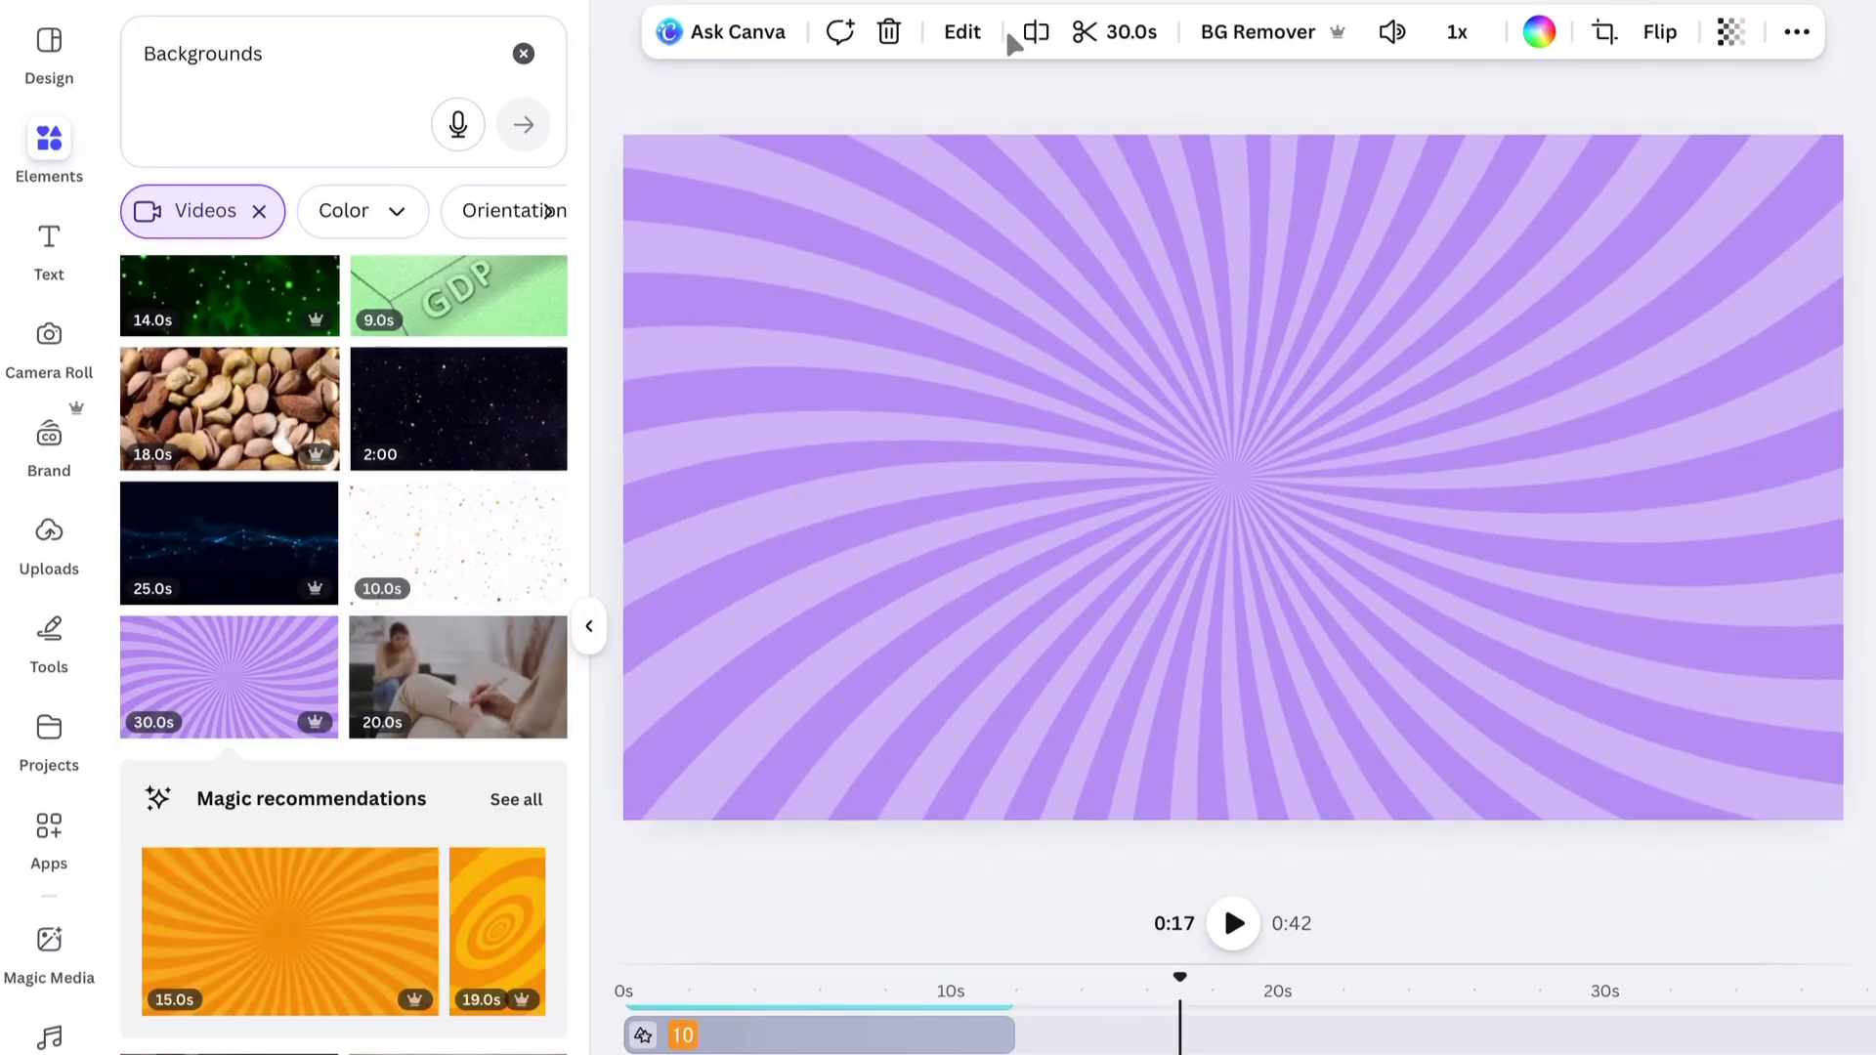
{"action": "left_click", "coordinate": [1037, 32]}
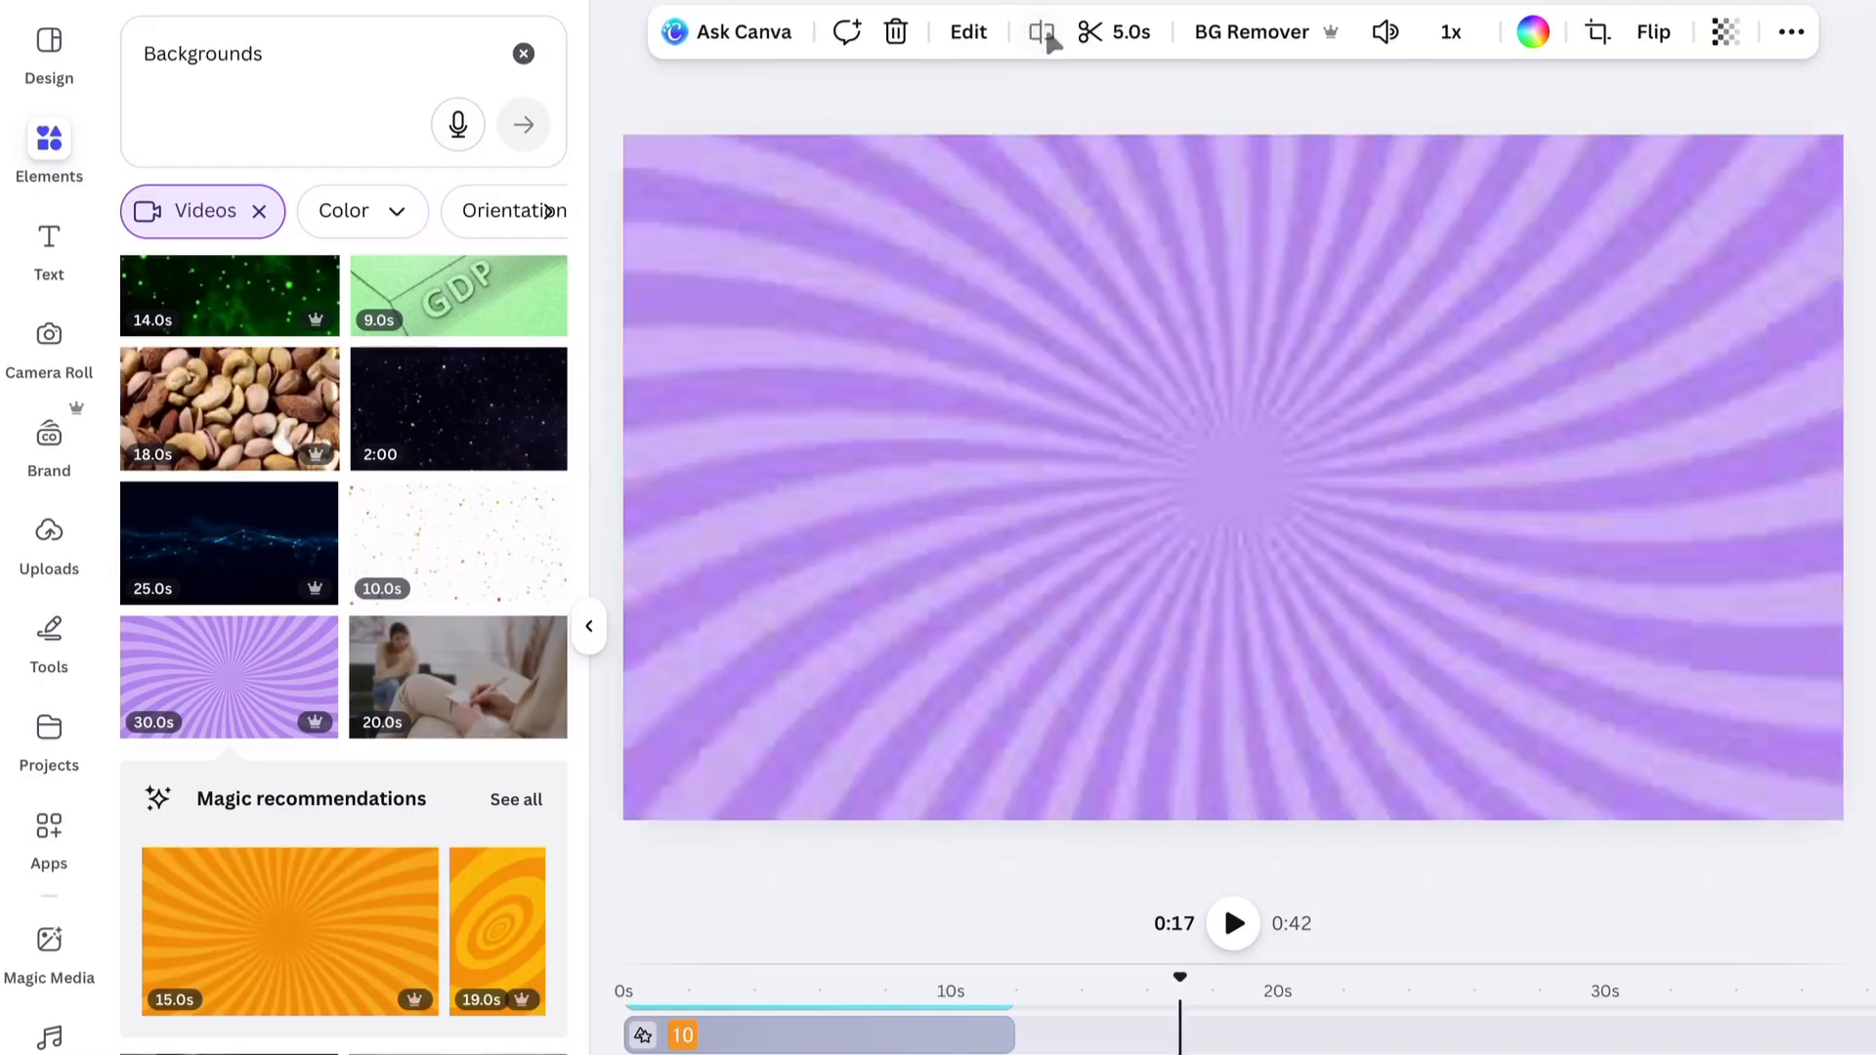
{"action": "left_click", "coordinate": [1310, 1018]}
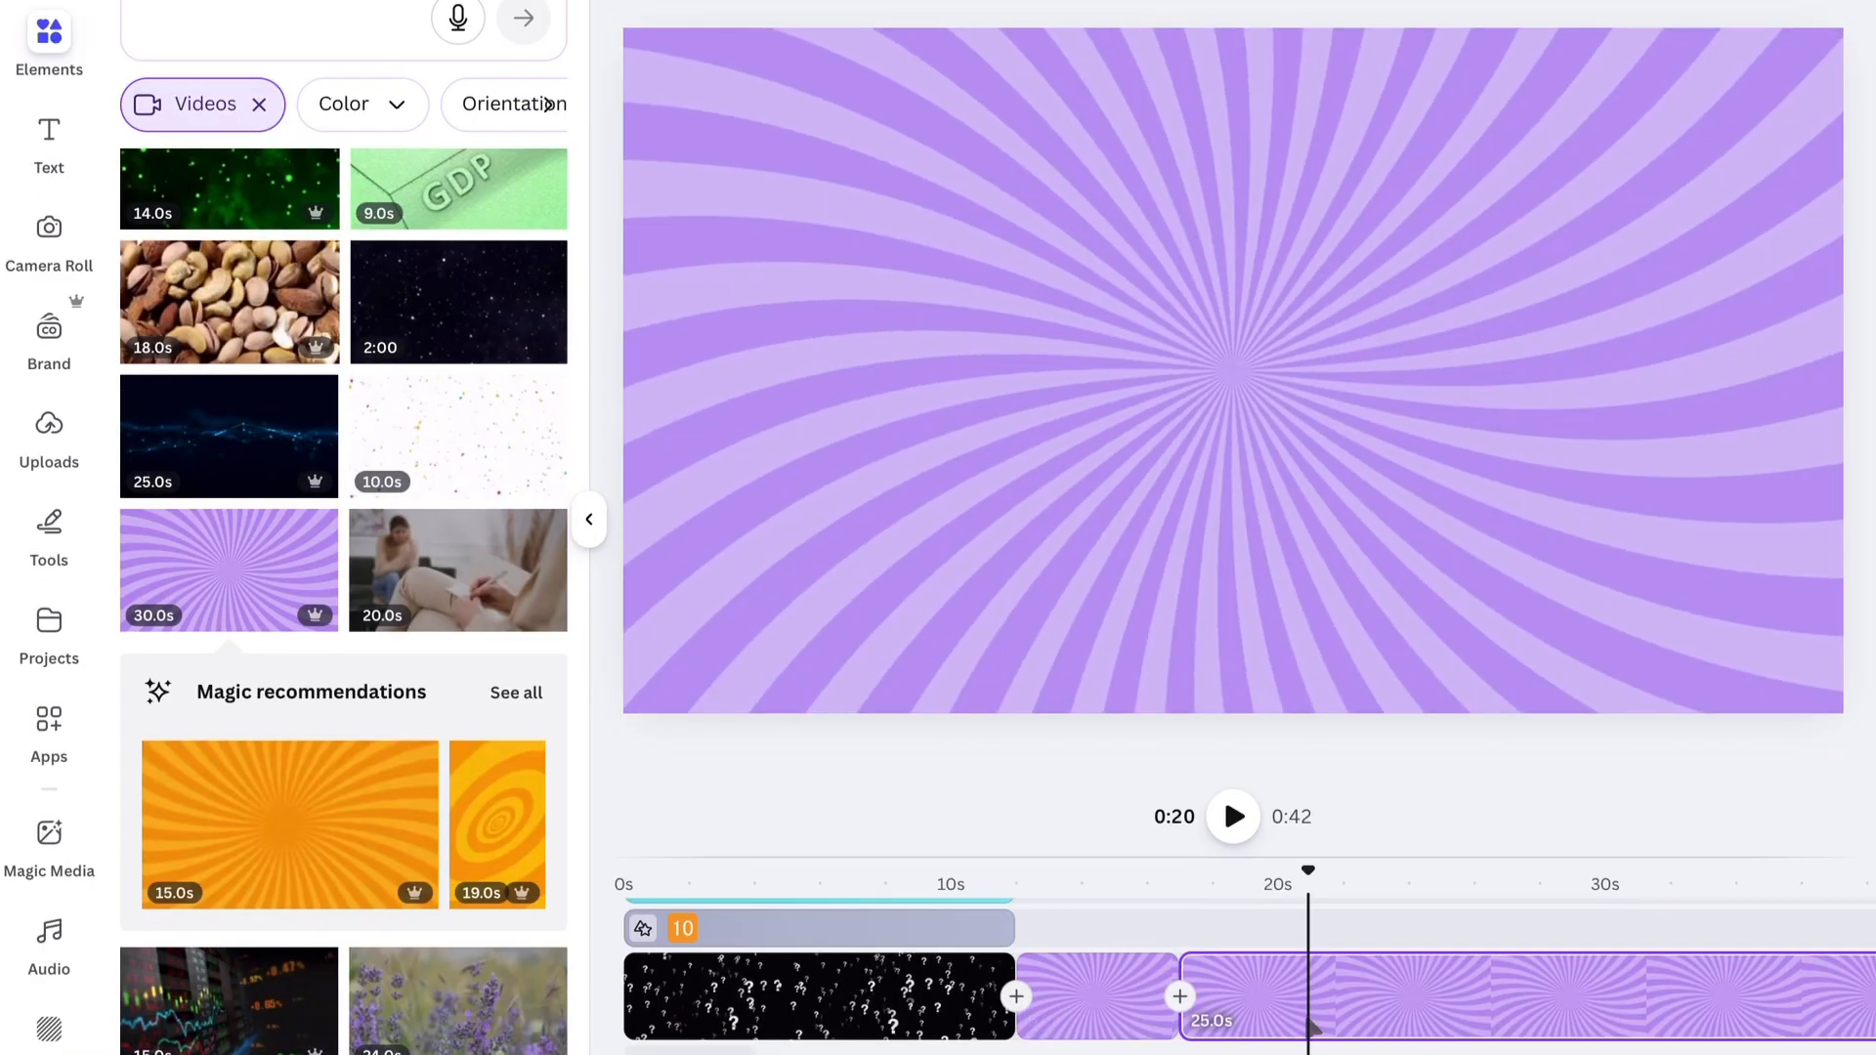
{"action": "key", "text": "Delete"}
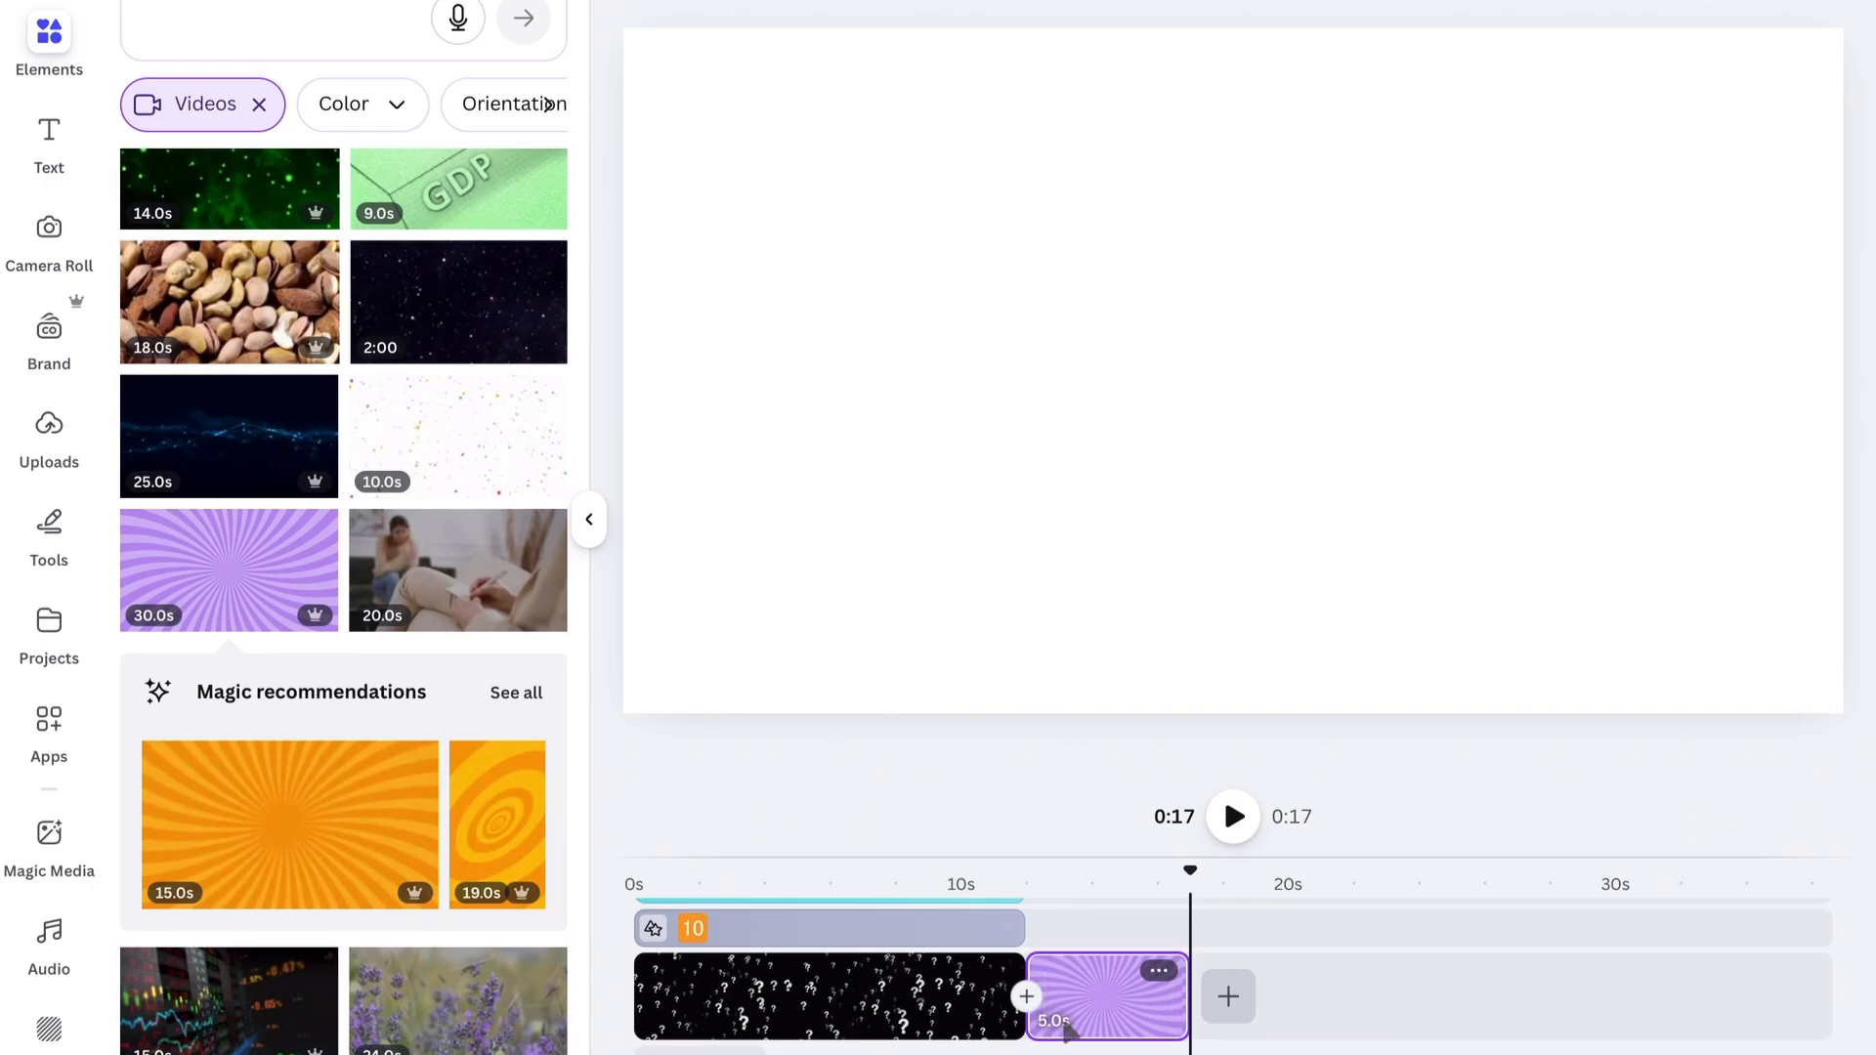
Play back the answer reveal from around 0:12 to check its animation against the purple background
{"action": "scroll", "coordinate": [1068, 1028], "scroll_direction": "up", "scroll_amount": 3}
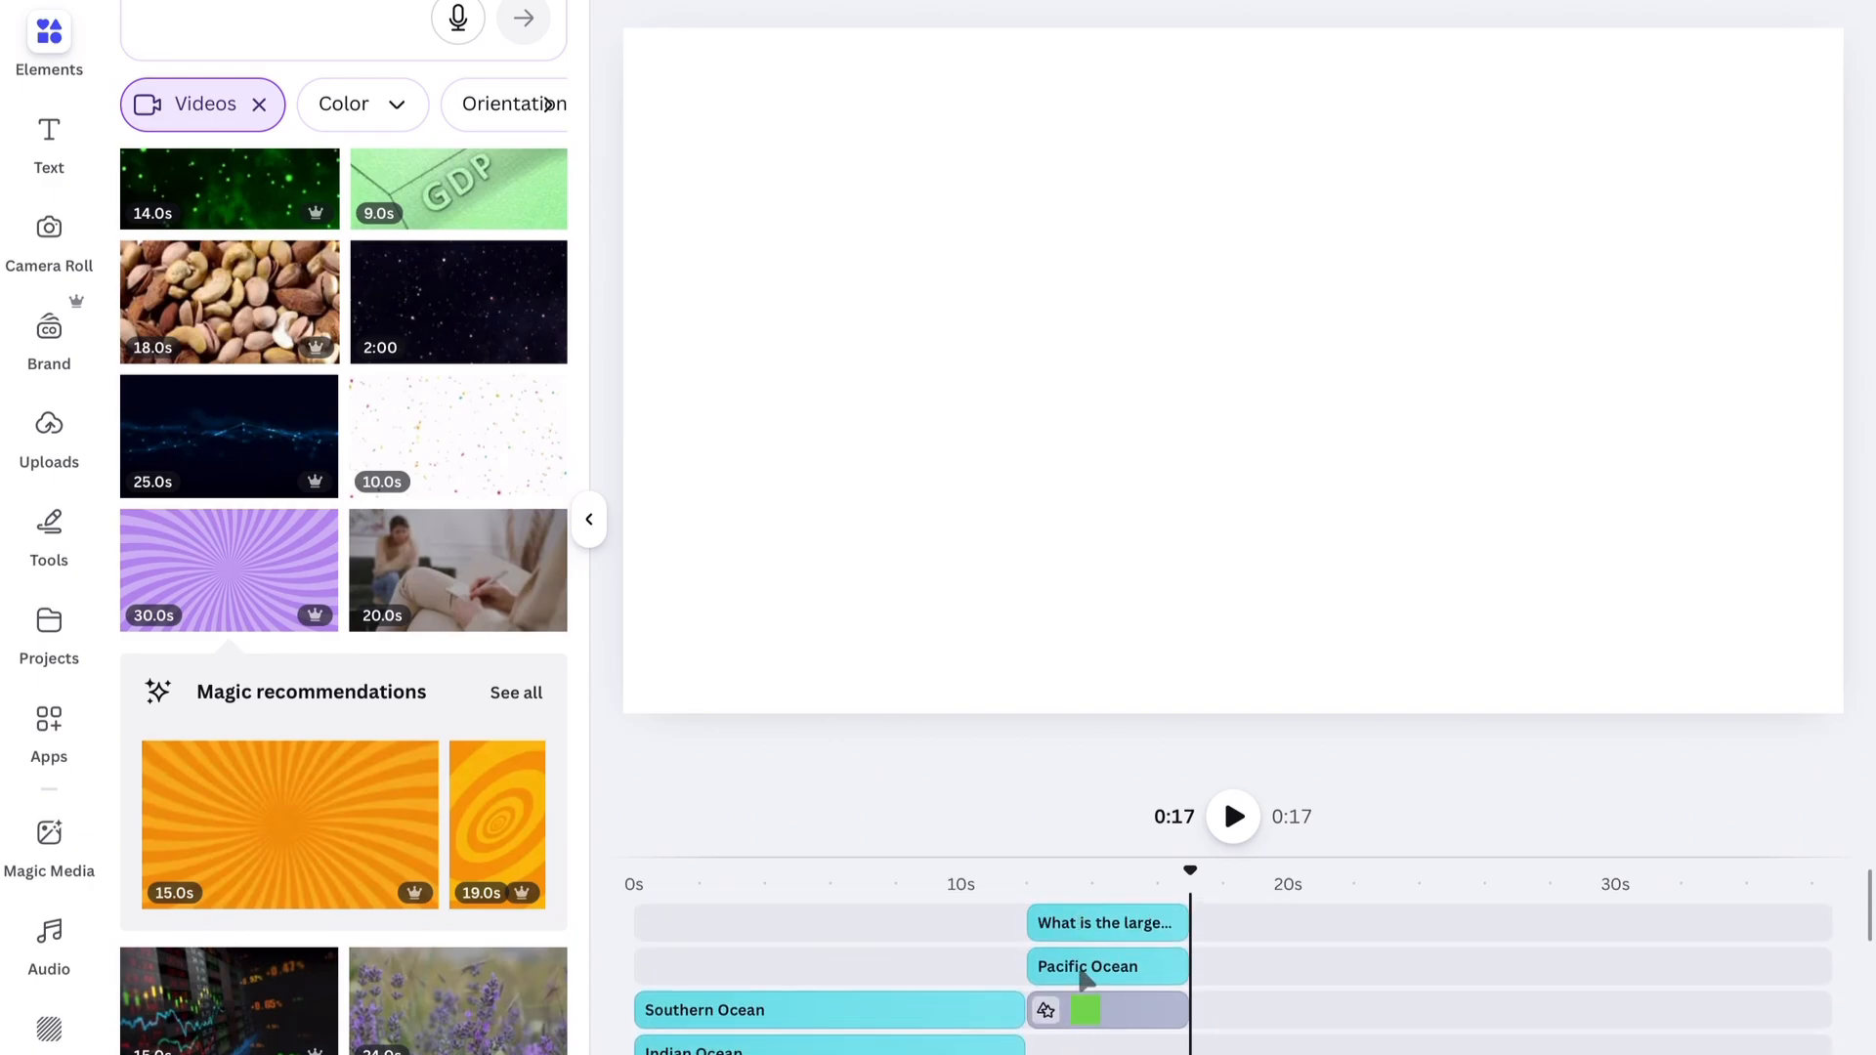
{"action": "left_click_drag", "start_coordinate": [1191, 872], "coordinate": [1025, 874]}
{"action": "left_click", "coordinate": [1231, 816]}
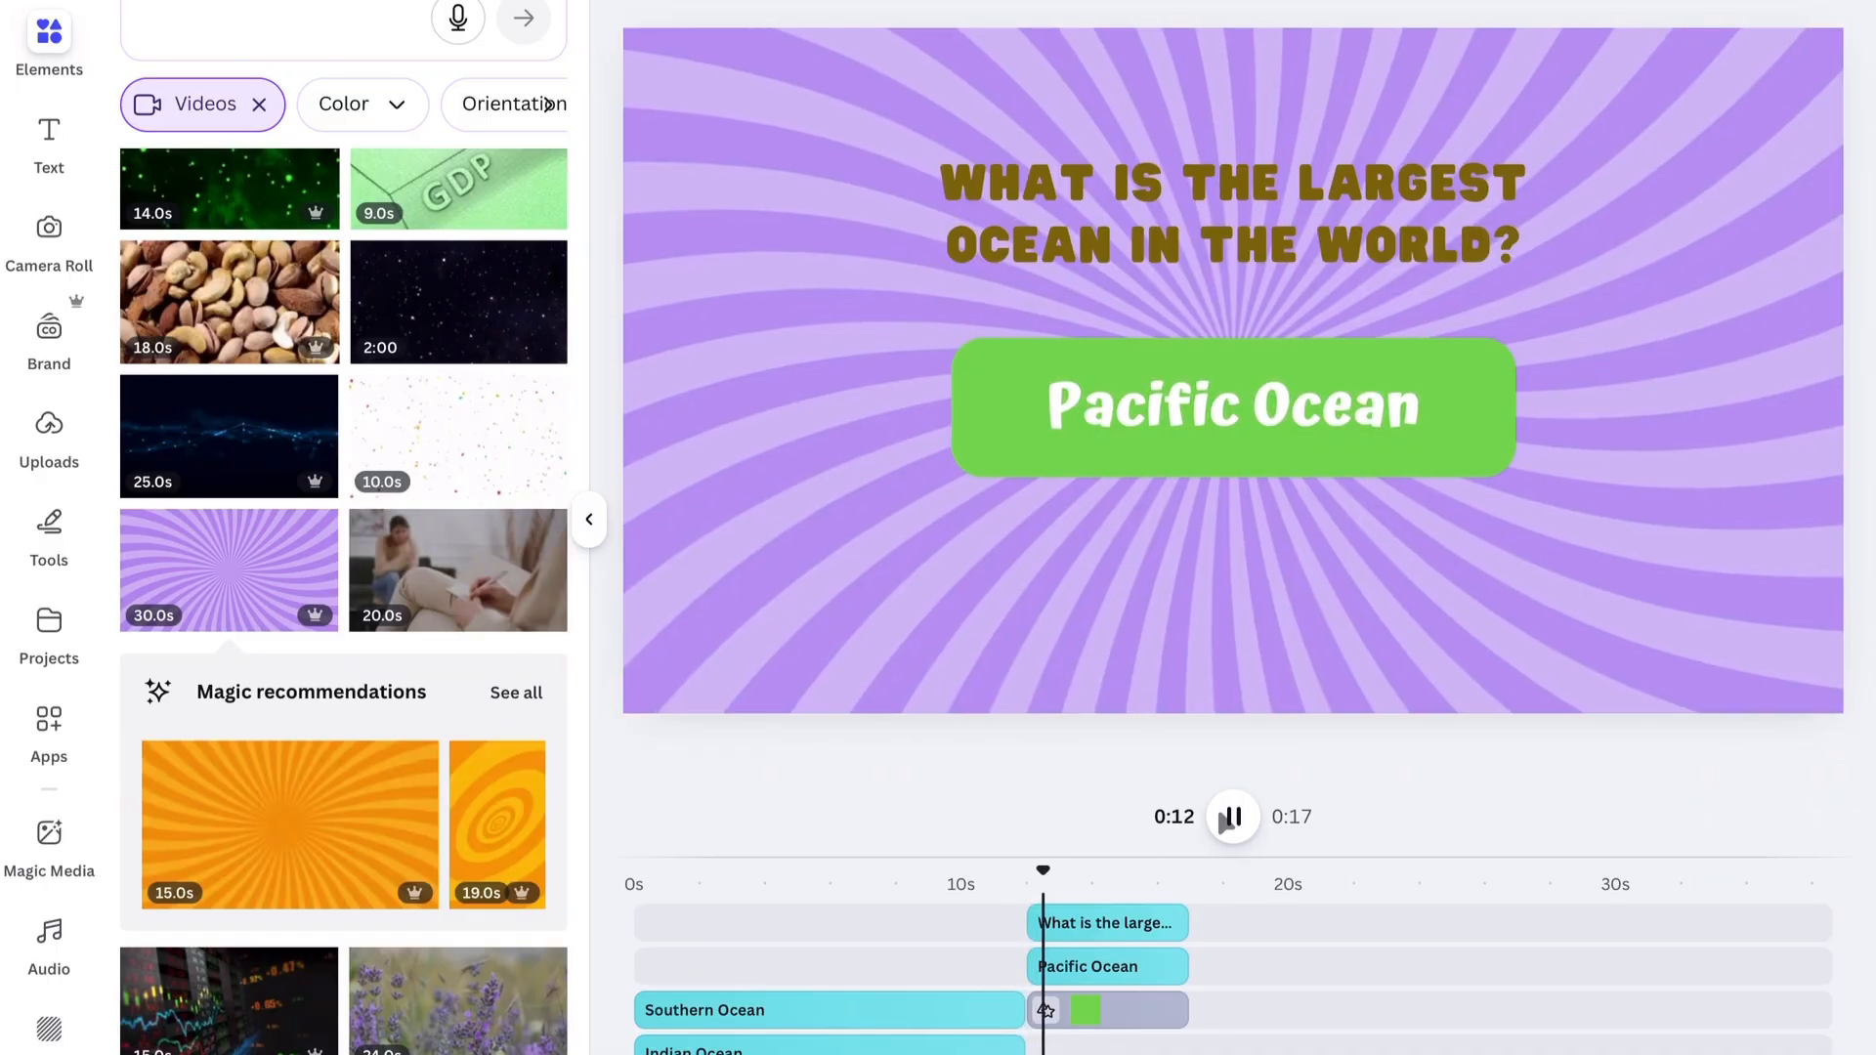
{"action": "left_click", "coordinate": [1231, 817]}
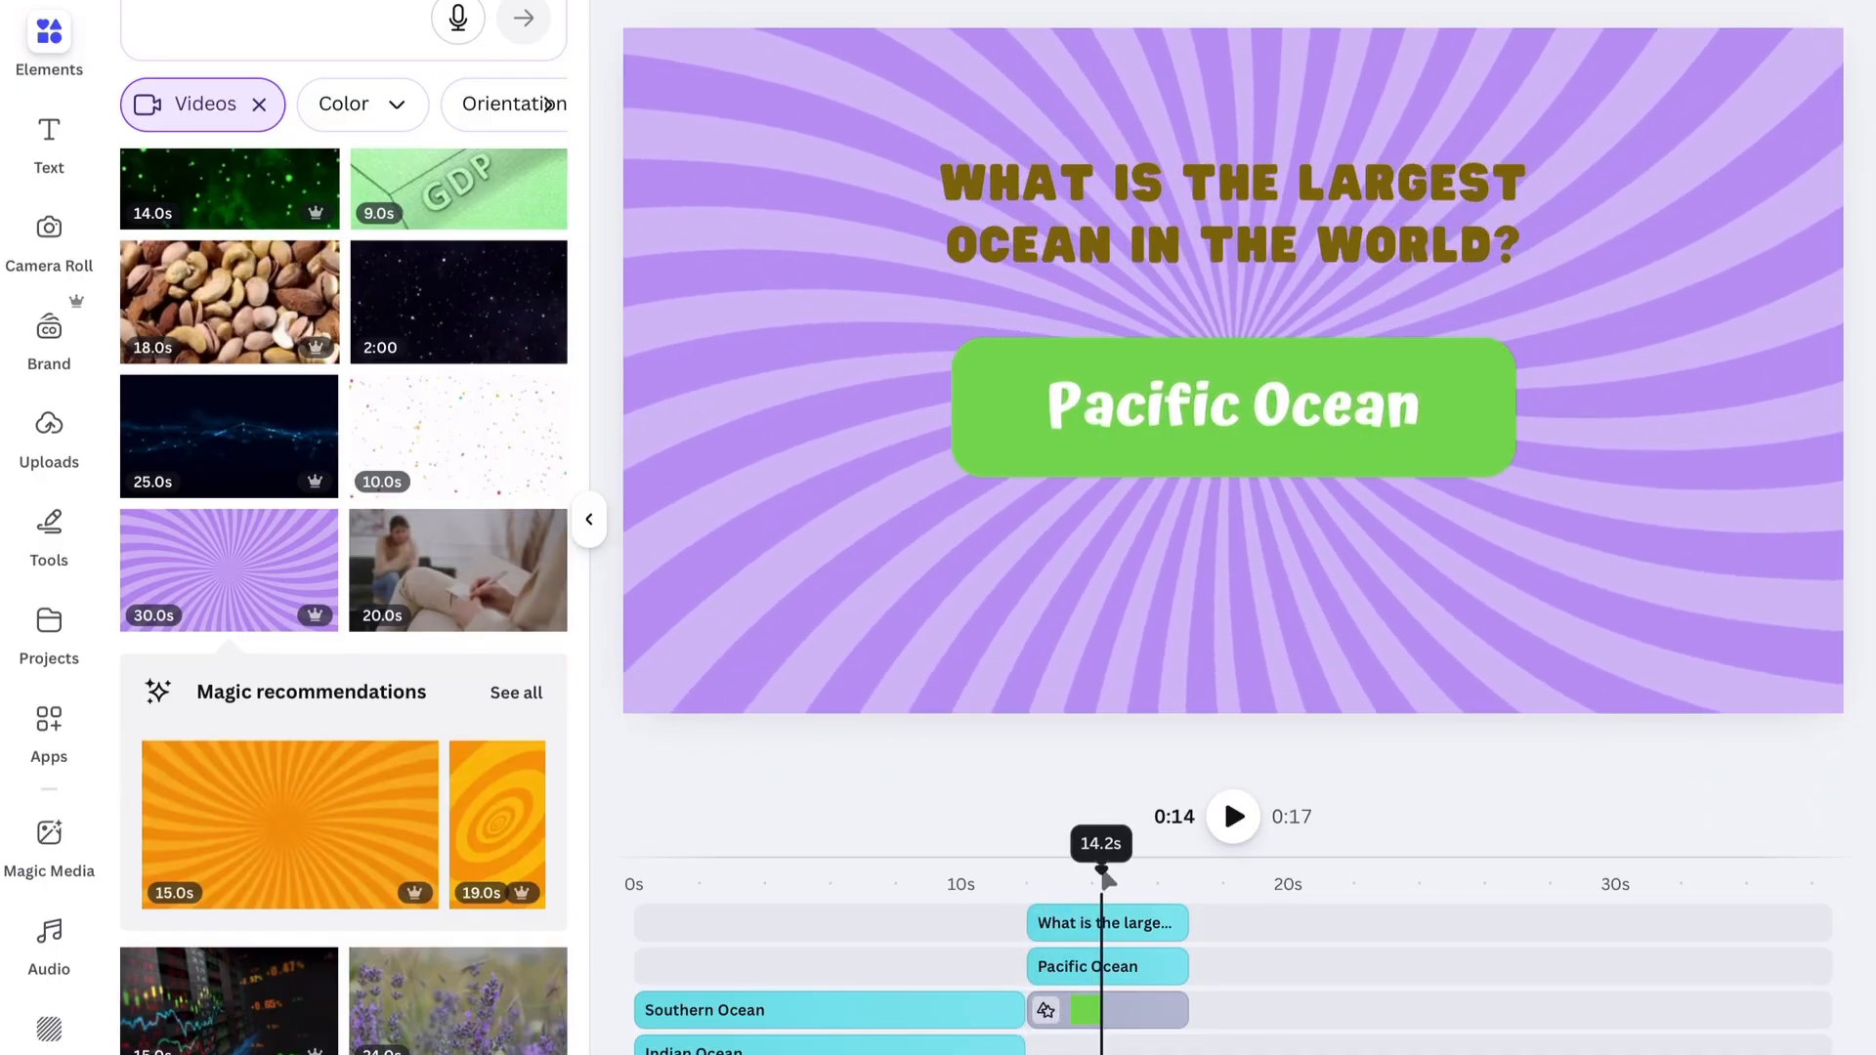
{"action": "left_click_drag", "start_coordinate": [1097, 872], "coordinate": [970, 874]}
{"action": "key", "text": "space"}
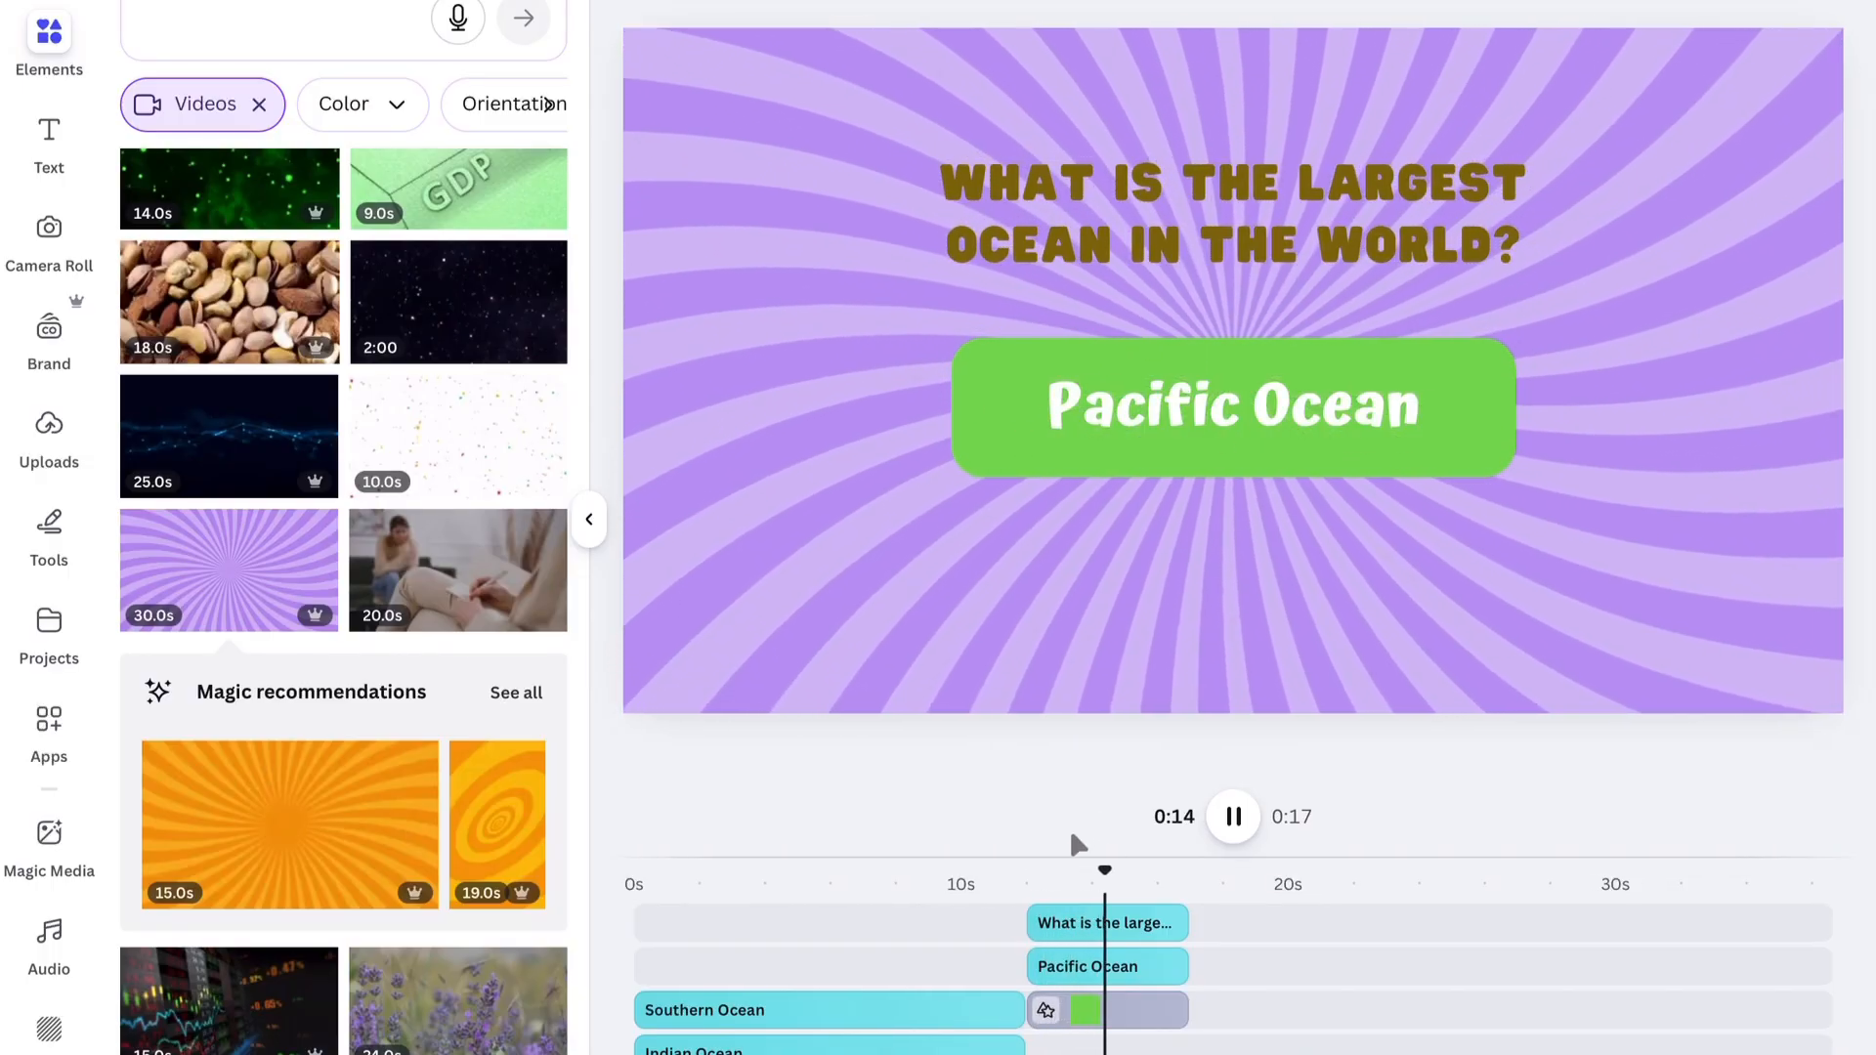
{"action": "left_click_drag", "start_coordinate": [1121, 873], "coordinate": [1009, 872]}
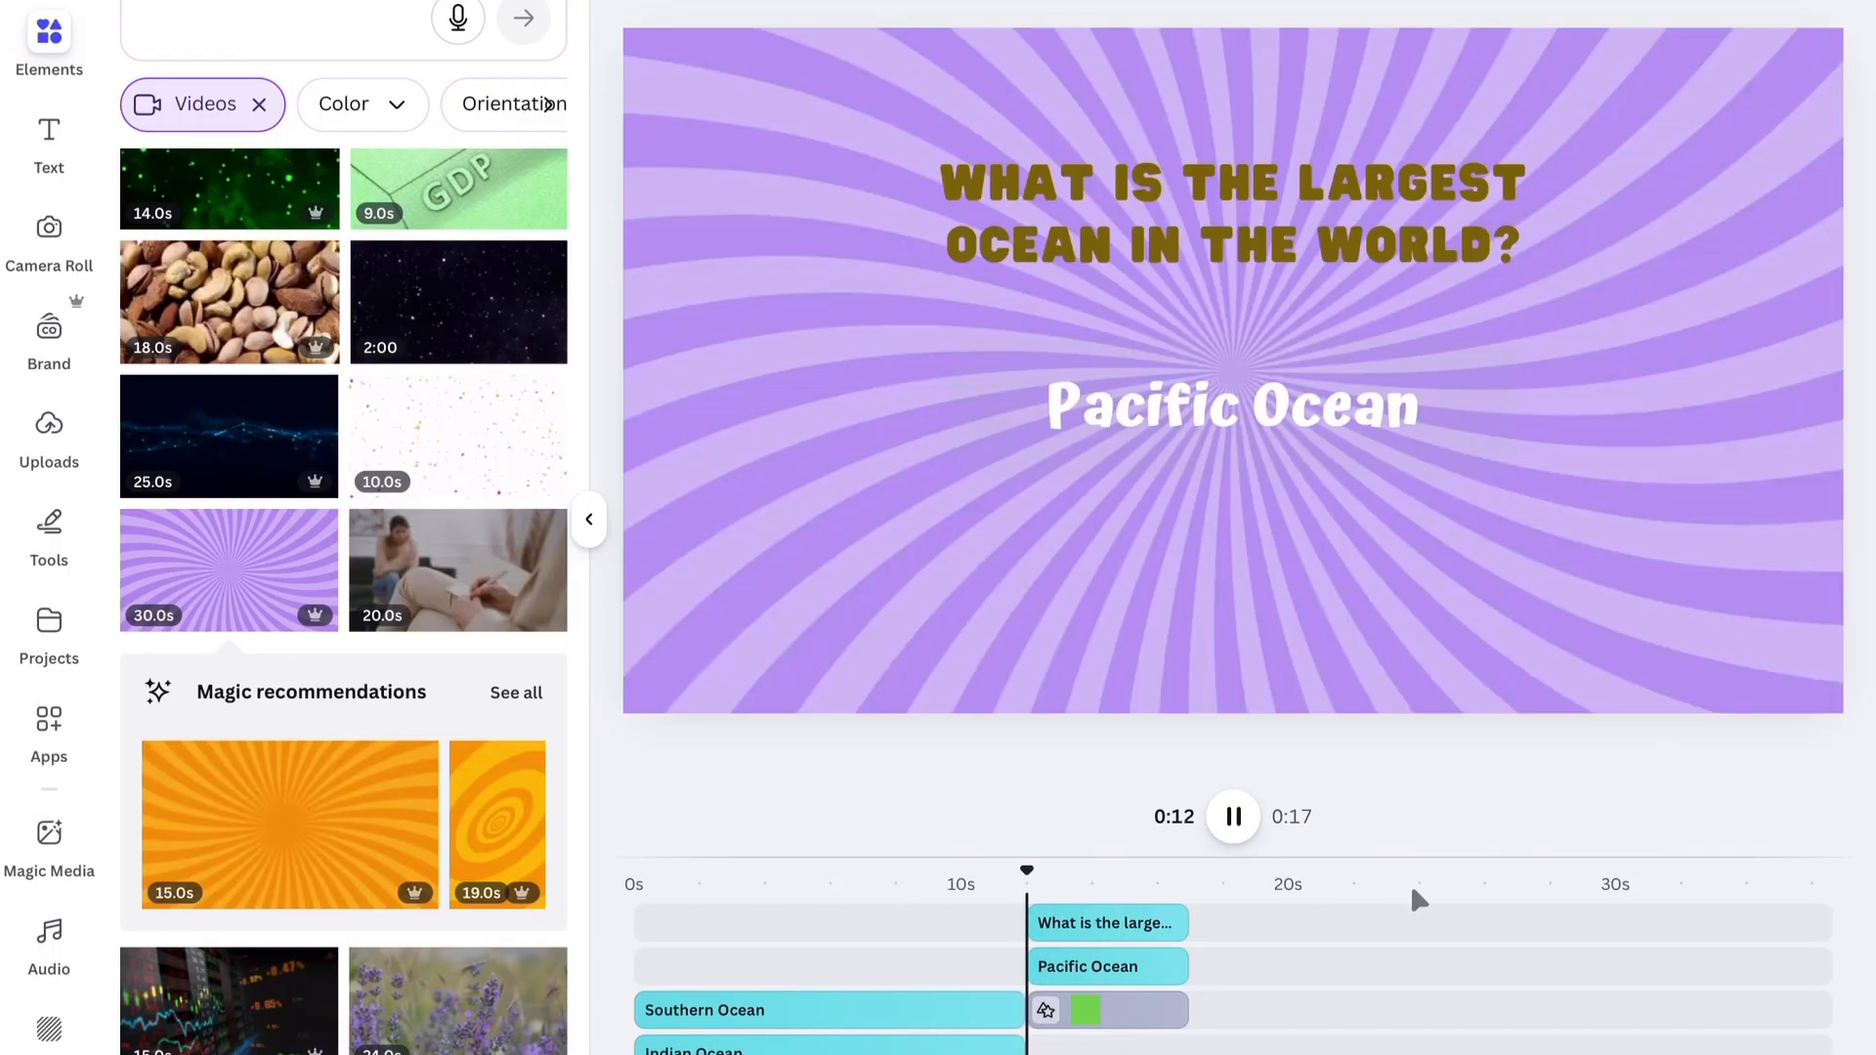
{"action": "key", "text": "space"}
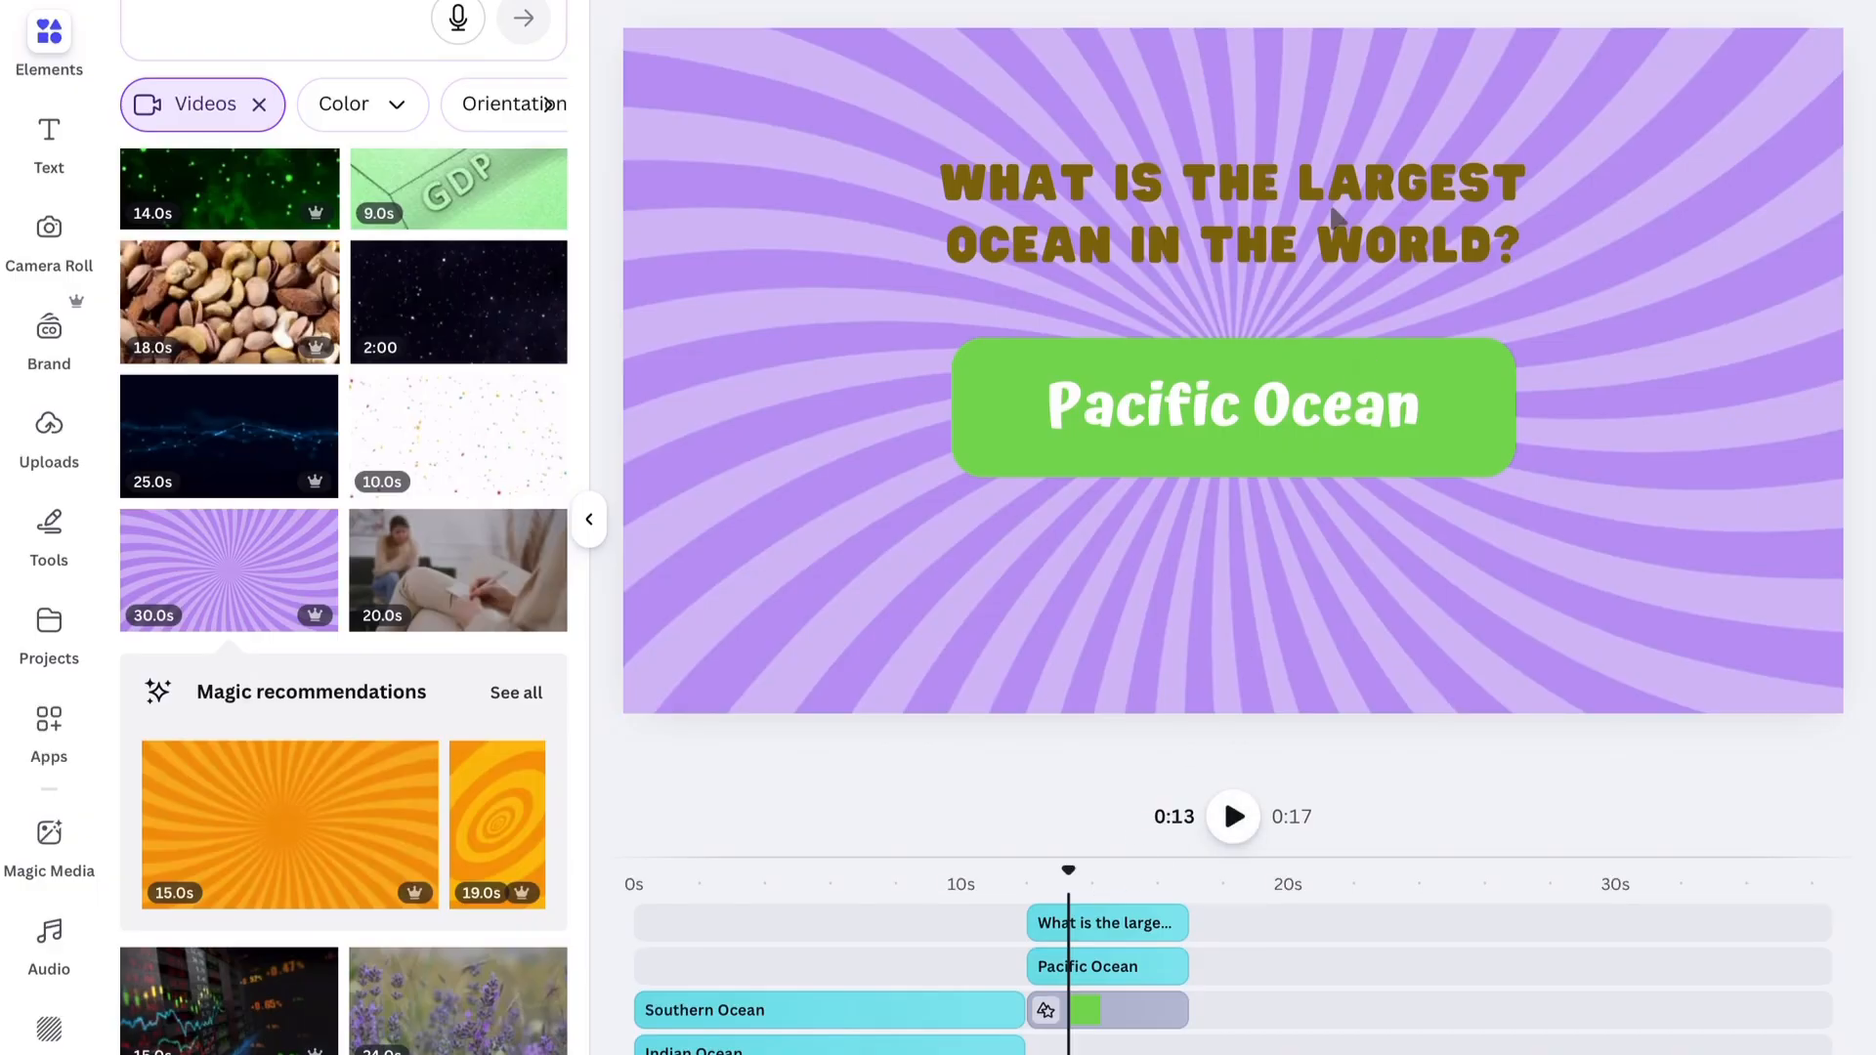
{"action": "left_click", "coordinate": [994, 405]}
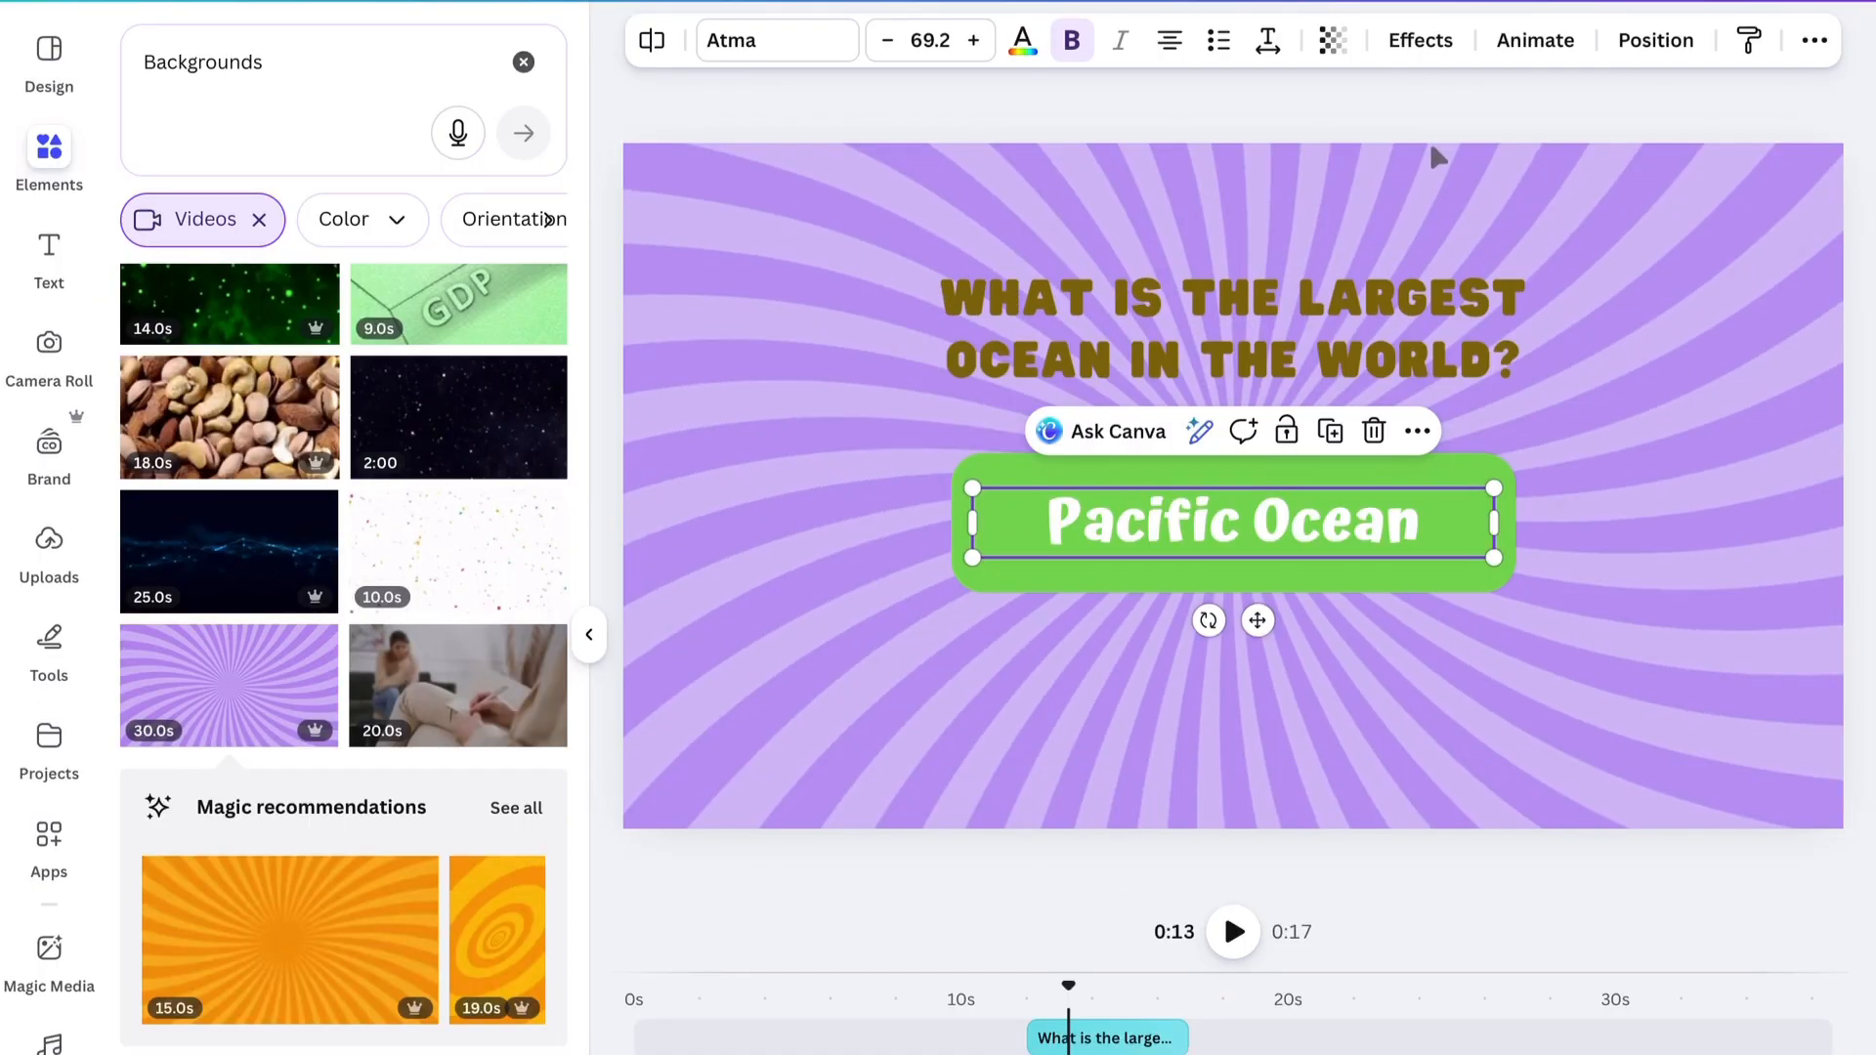
{"action": "left_click", "coordinate": [1536, 42]}
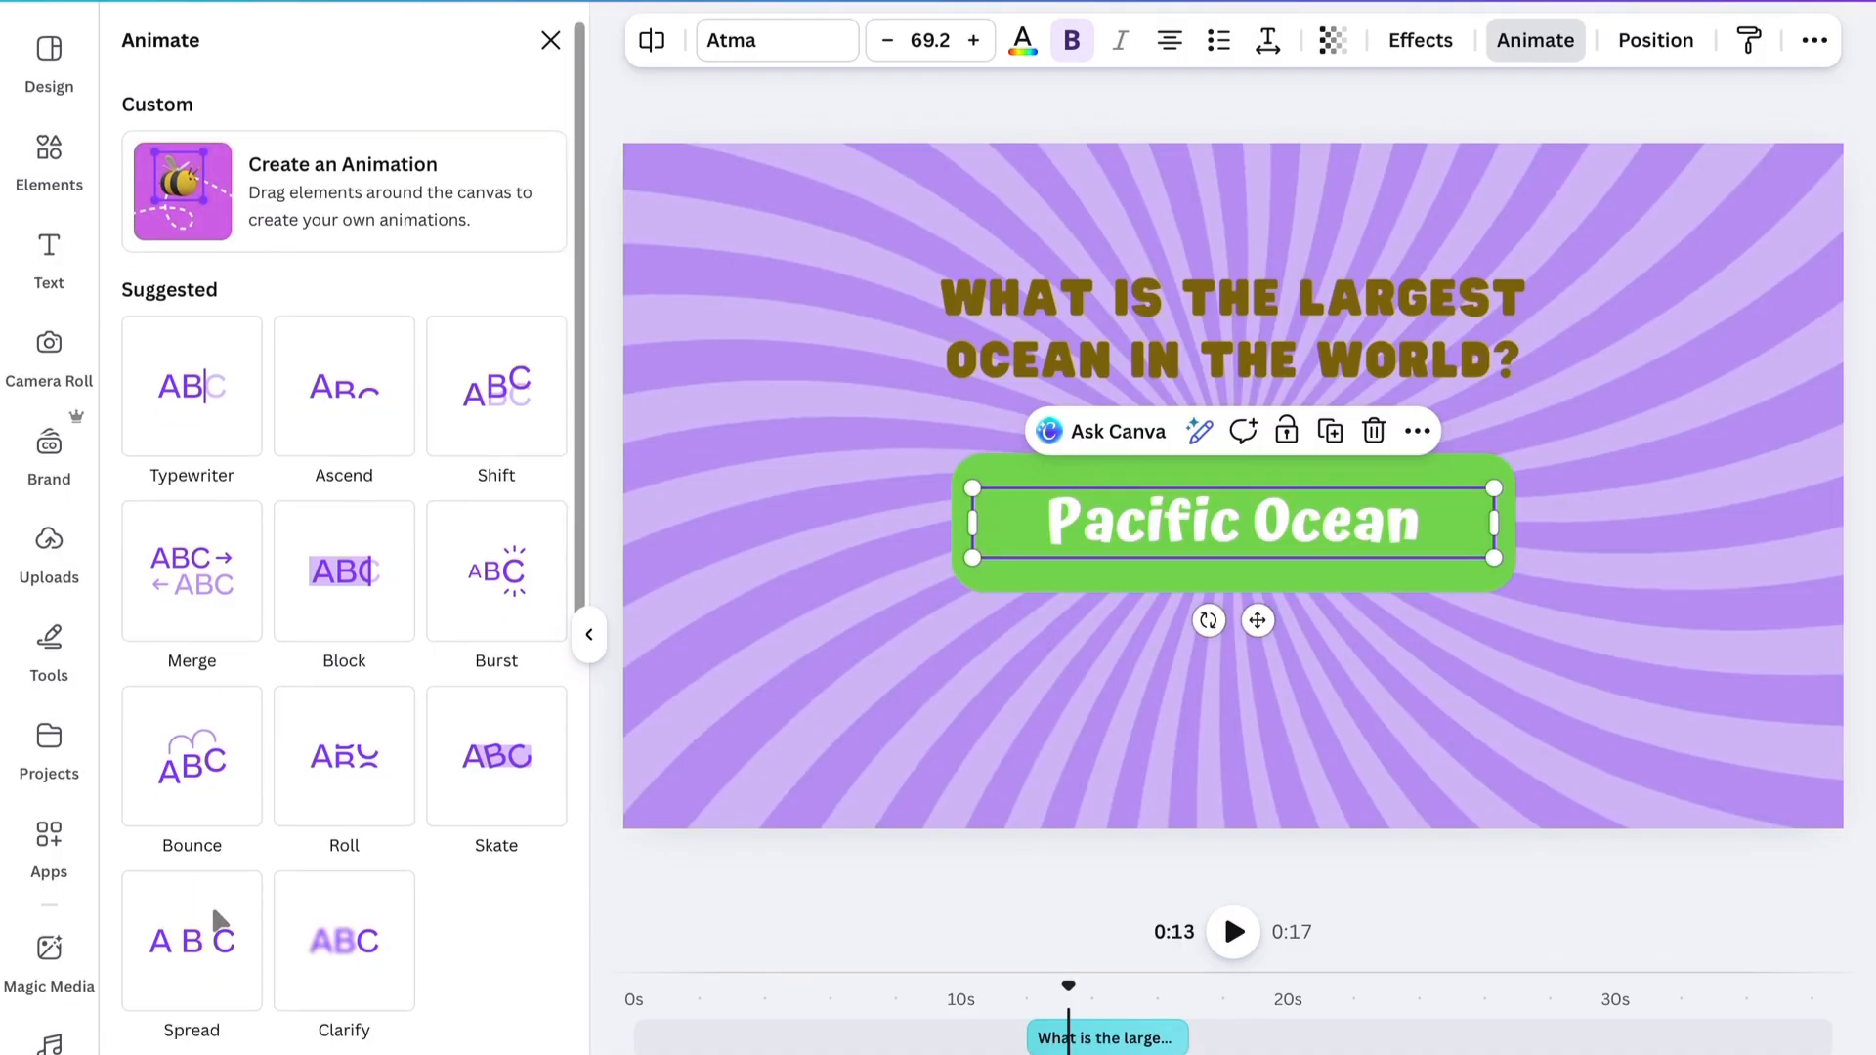
{"action": "scroll", "coordinate": [211, 905], "scroll_direction": "down", "scroll_amount": 9}
{"action": "scroll", "coordinate": [211, 904], "scroll_direction": "down", "scroll_amount": 4}
{"action": "left_click", "coordinate": [217, 778]}
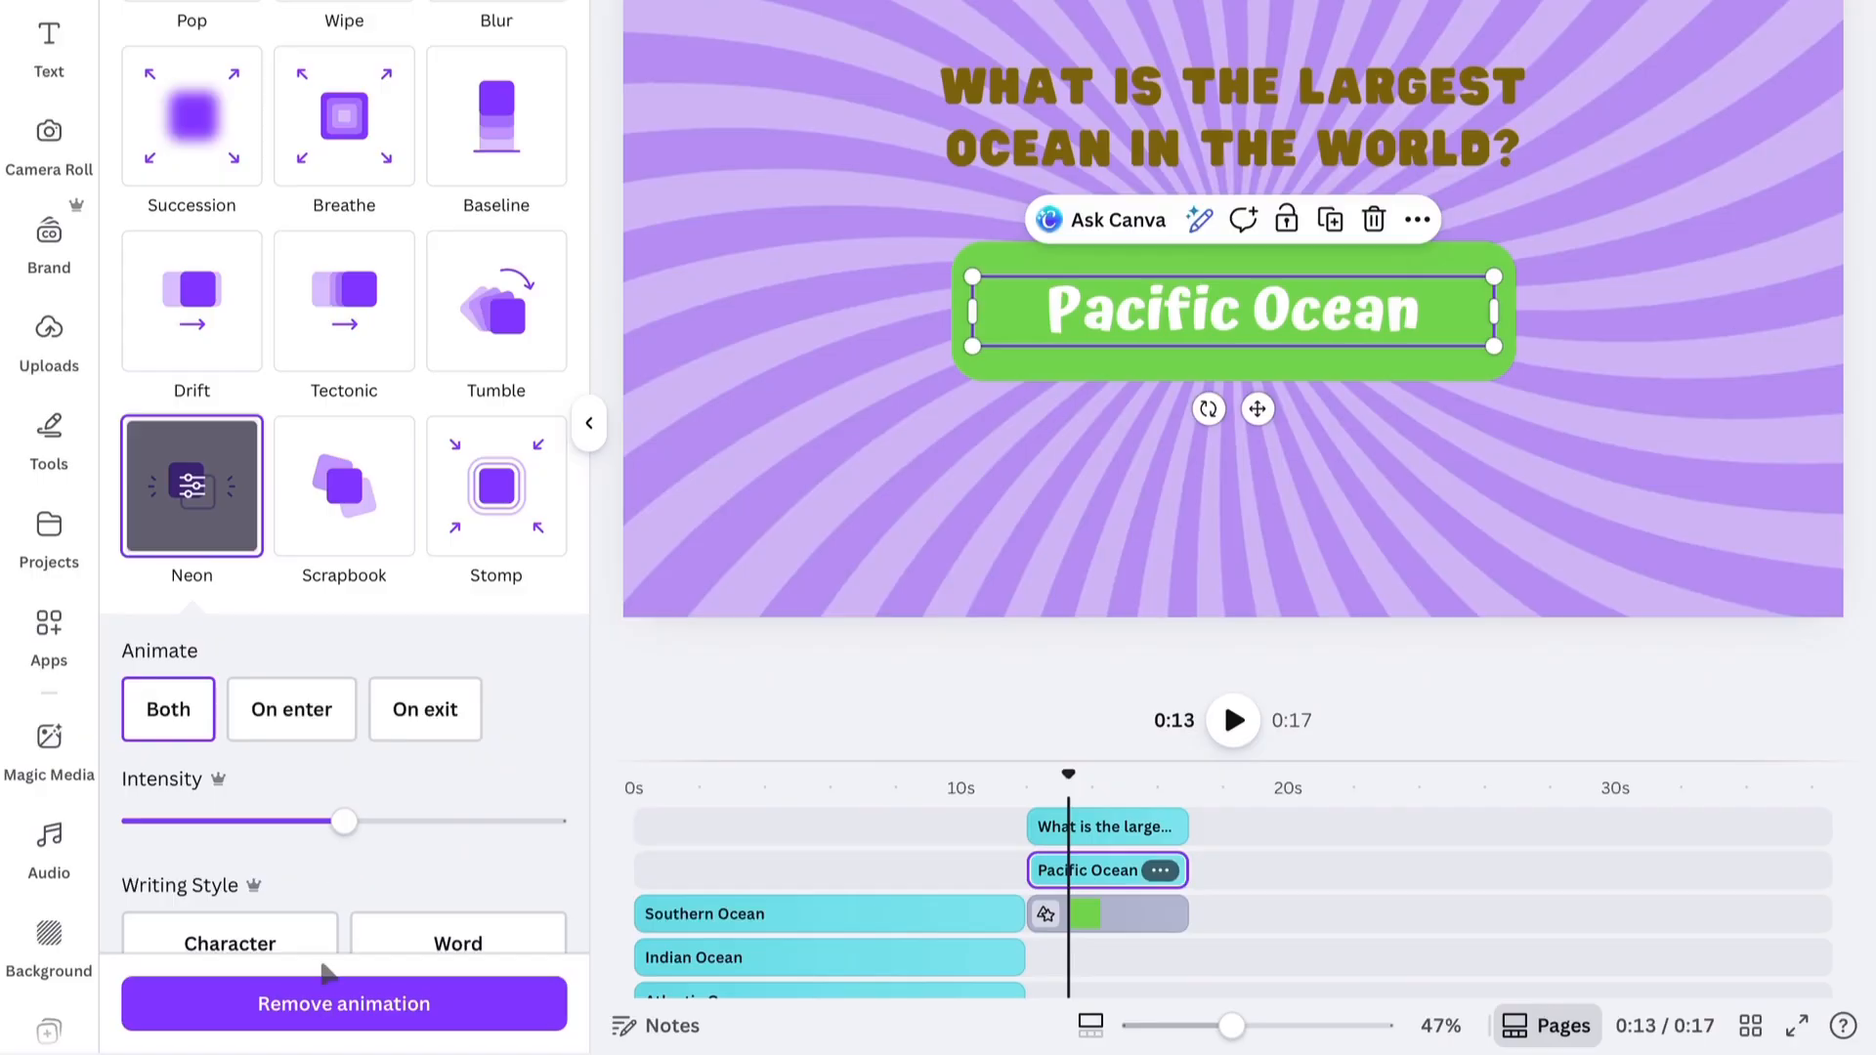
{"action": "left_click", "coordinate": [327, 1006]}
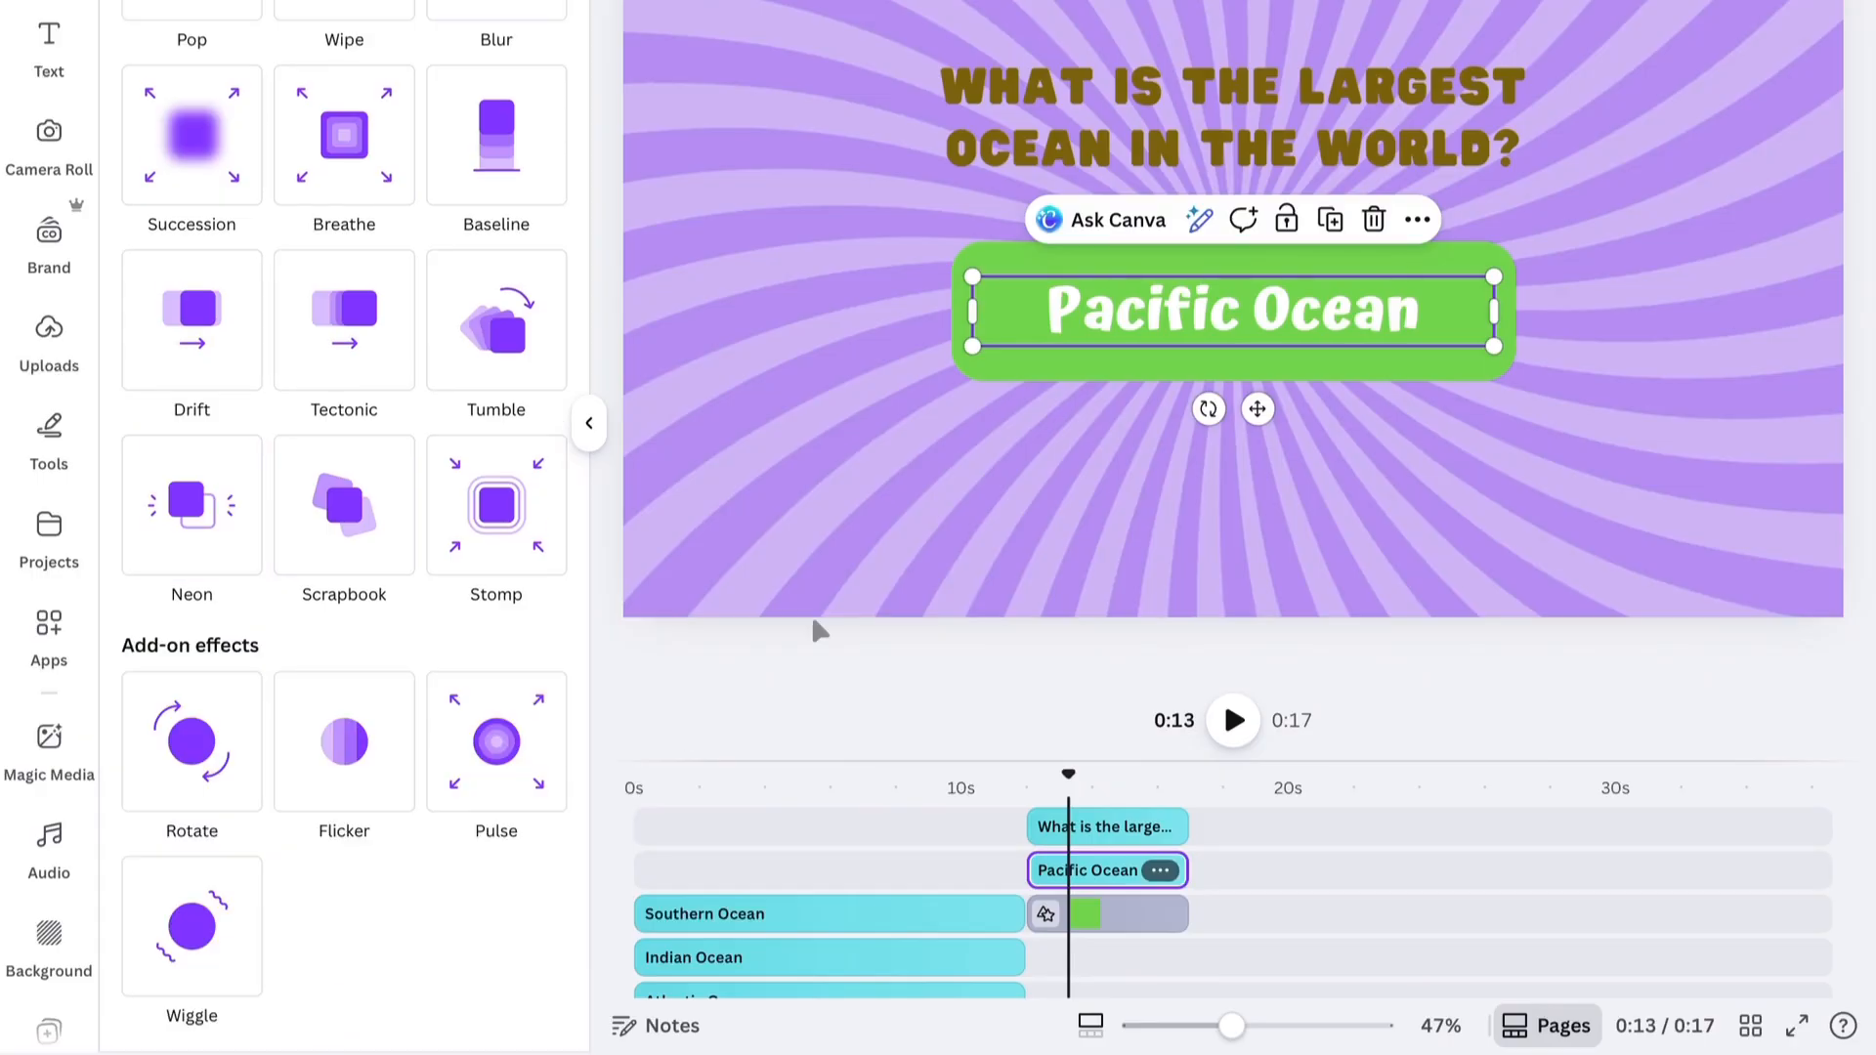
Remove the Neon animation from the green box behind the Pacific Ocean answer
{"action": "left_click", "coordinate": [988, 252]}
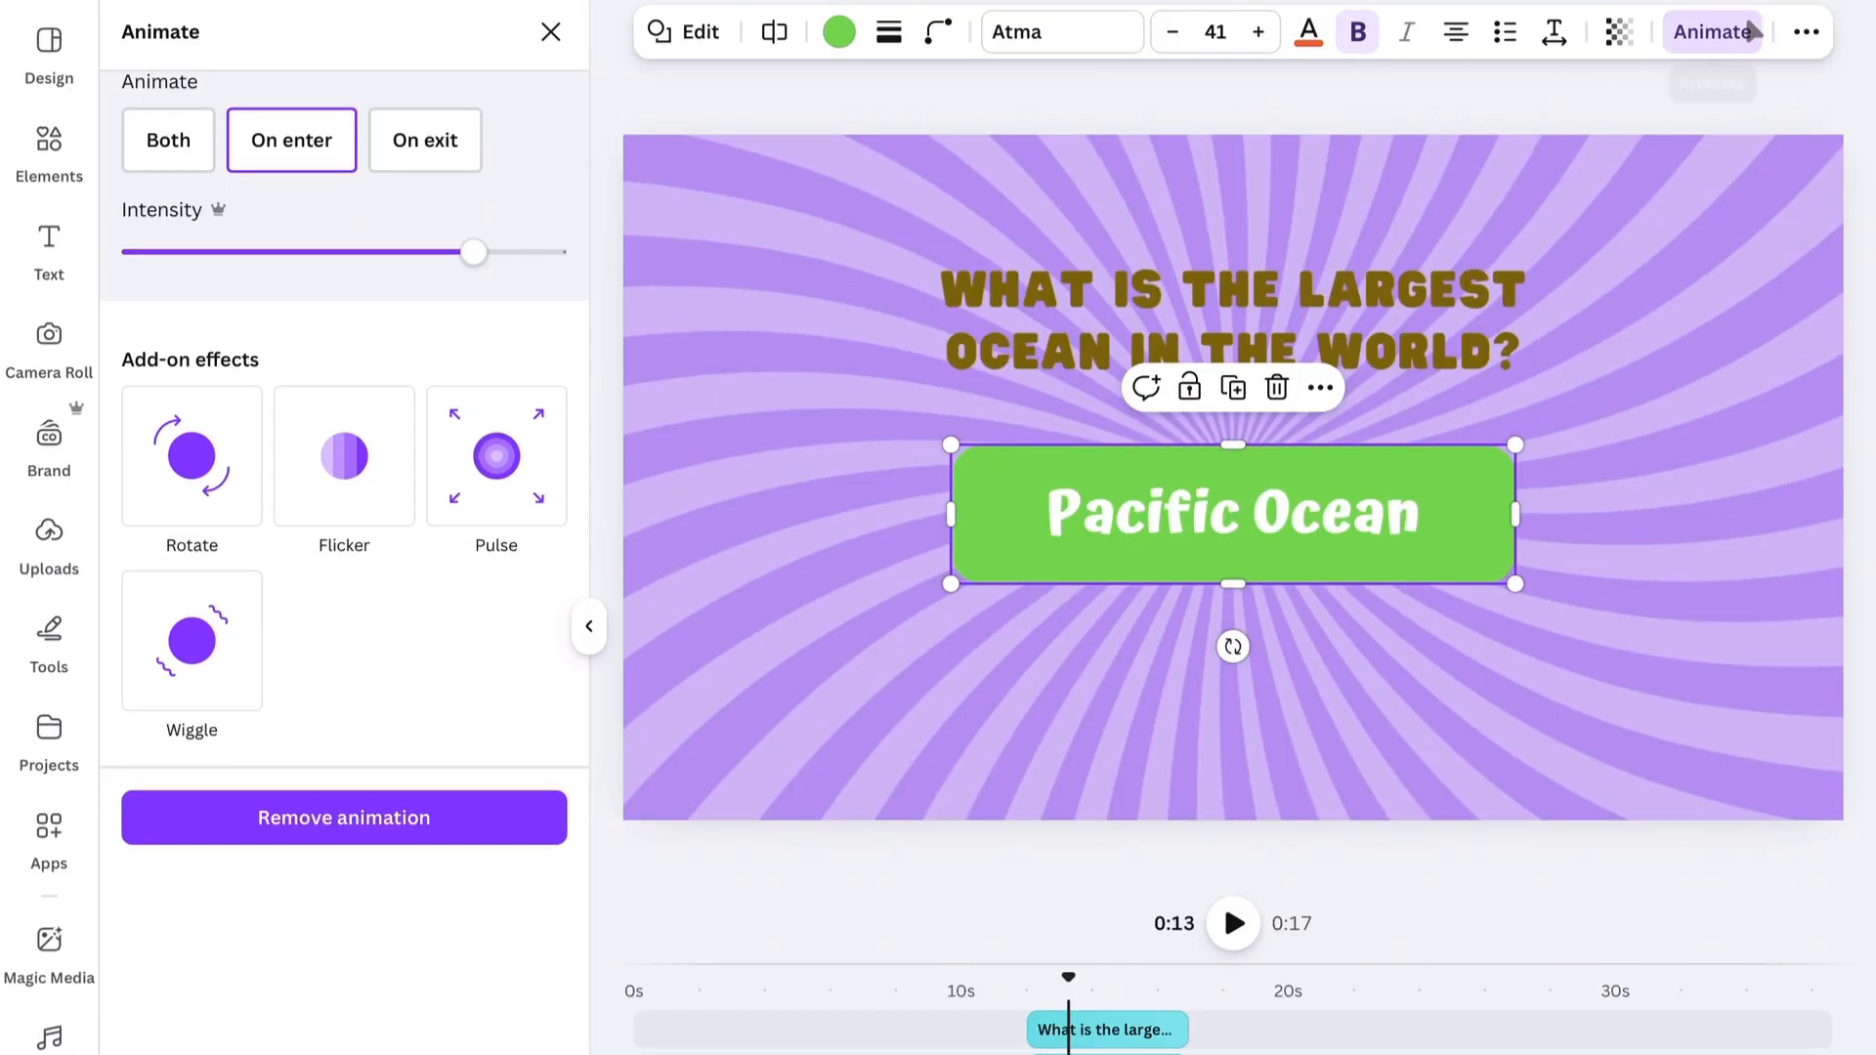
{"action": "left_click", "coordinate": [1712, 31]}
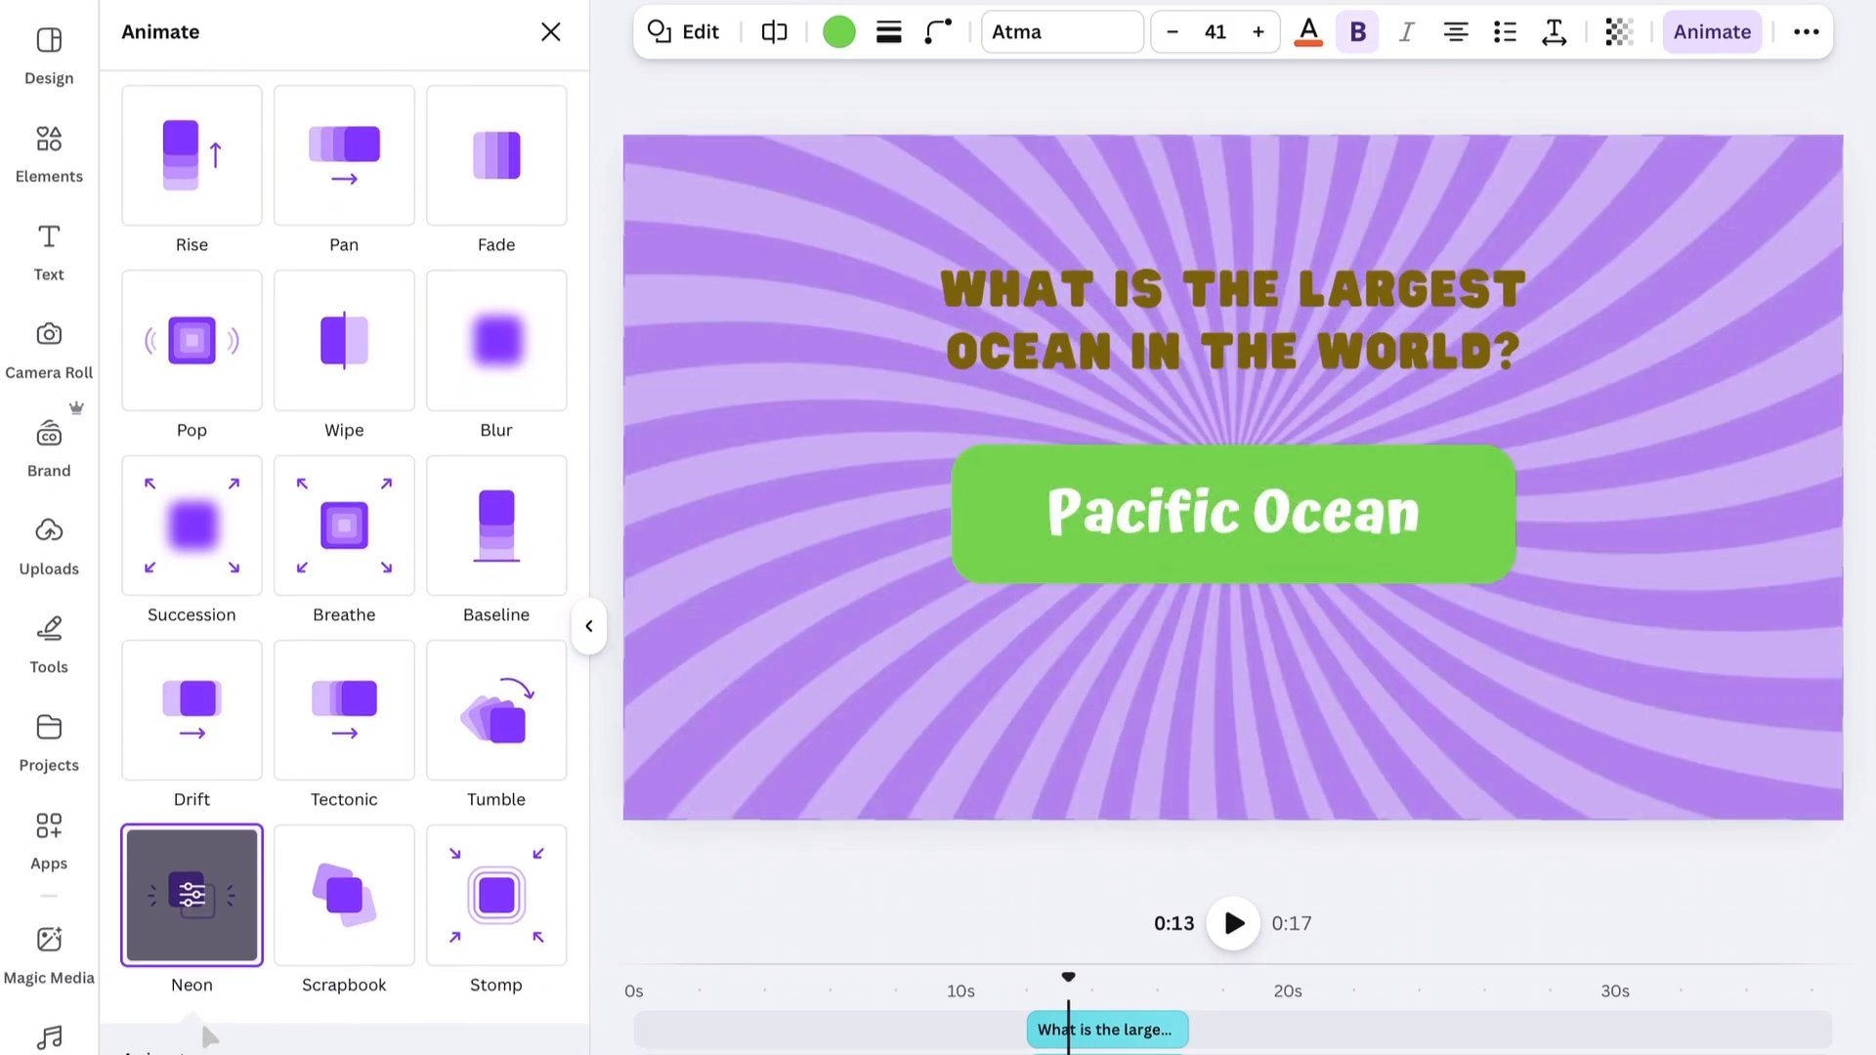
{"action": "scroll", "coordinate": [205, 670], "scroll_direction": "down", "scroll_amount": 3}
{"action": "left_click", "coordinate": [192, 565]}
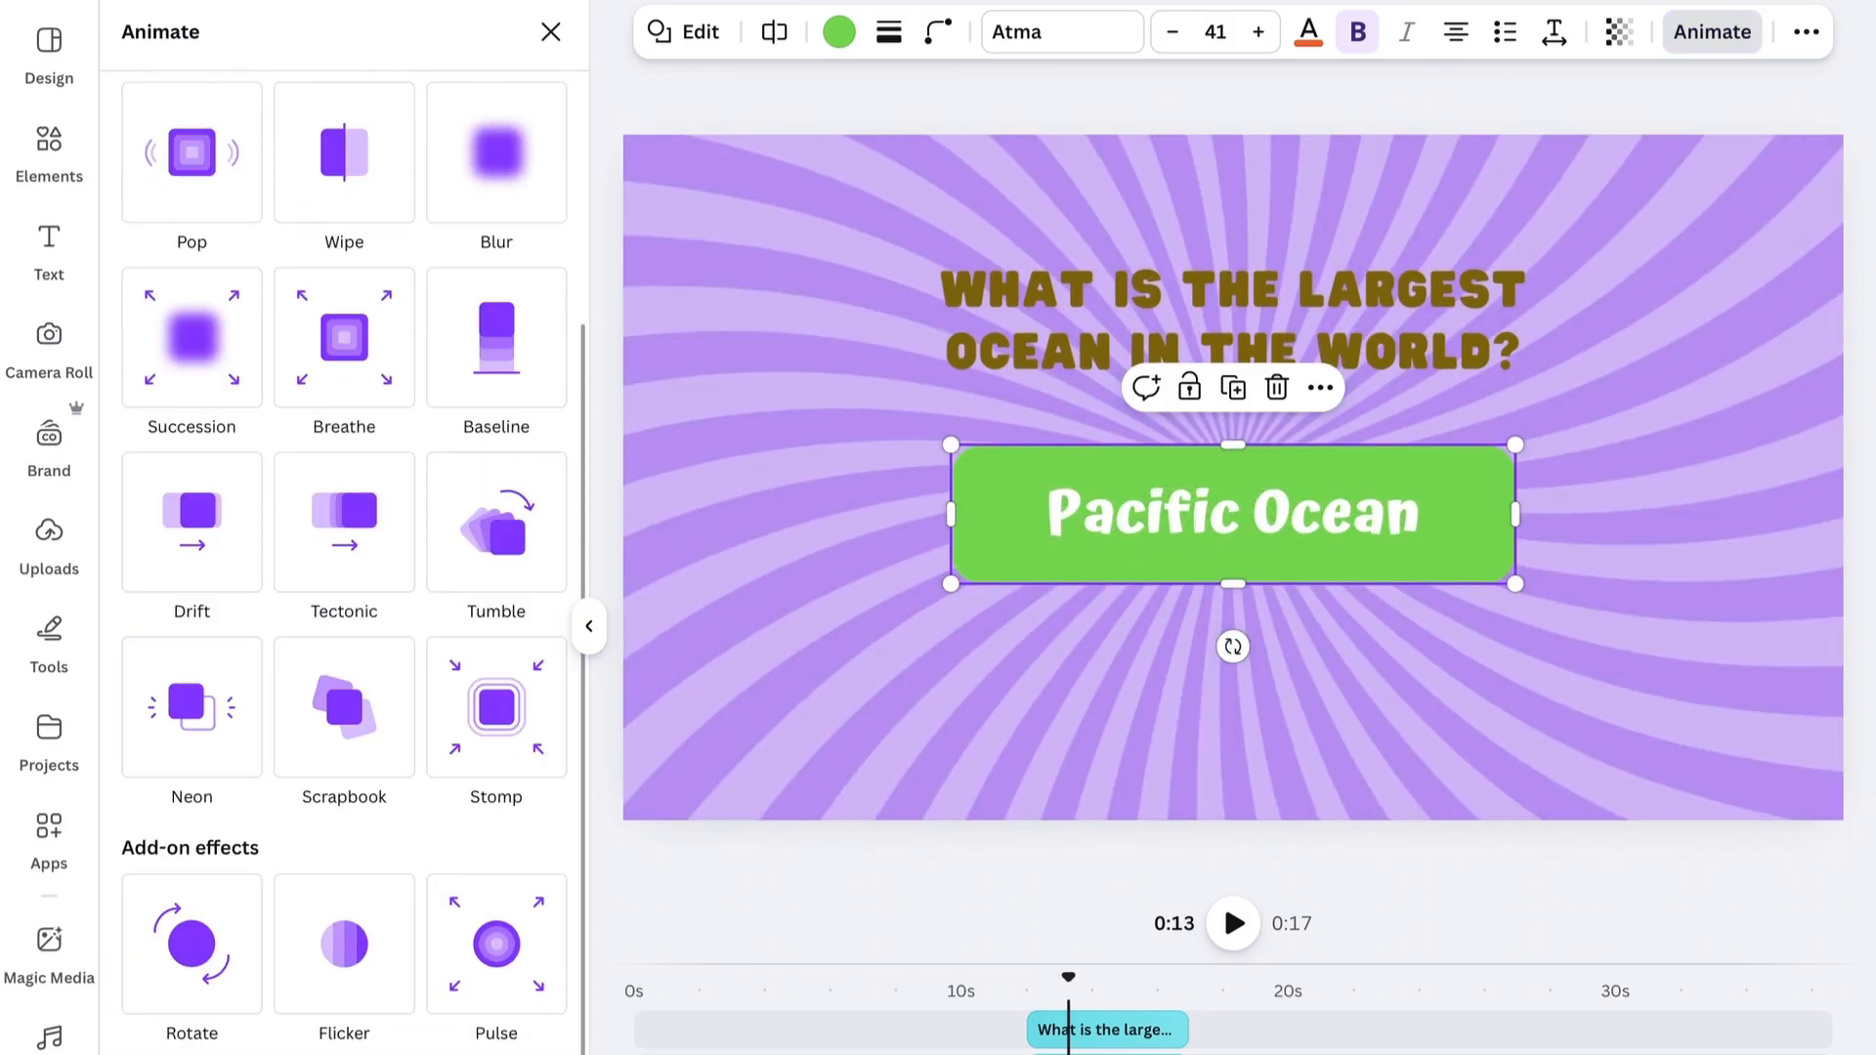
Apply the Pulse add-on effect to the Pacific Ocean text
{"action": "left_click", "coordinate": [1255, 518]}
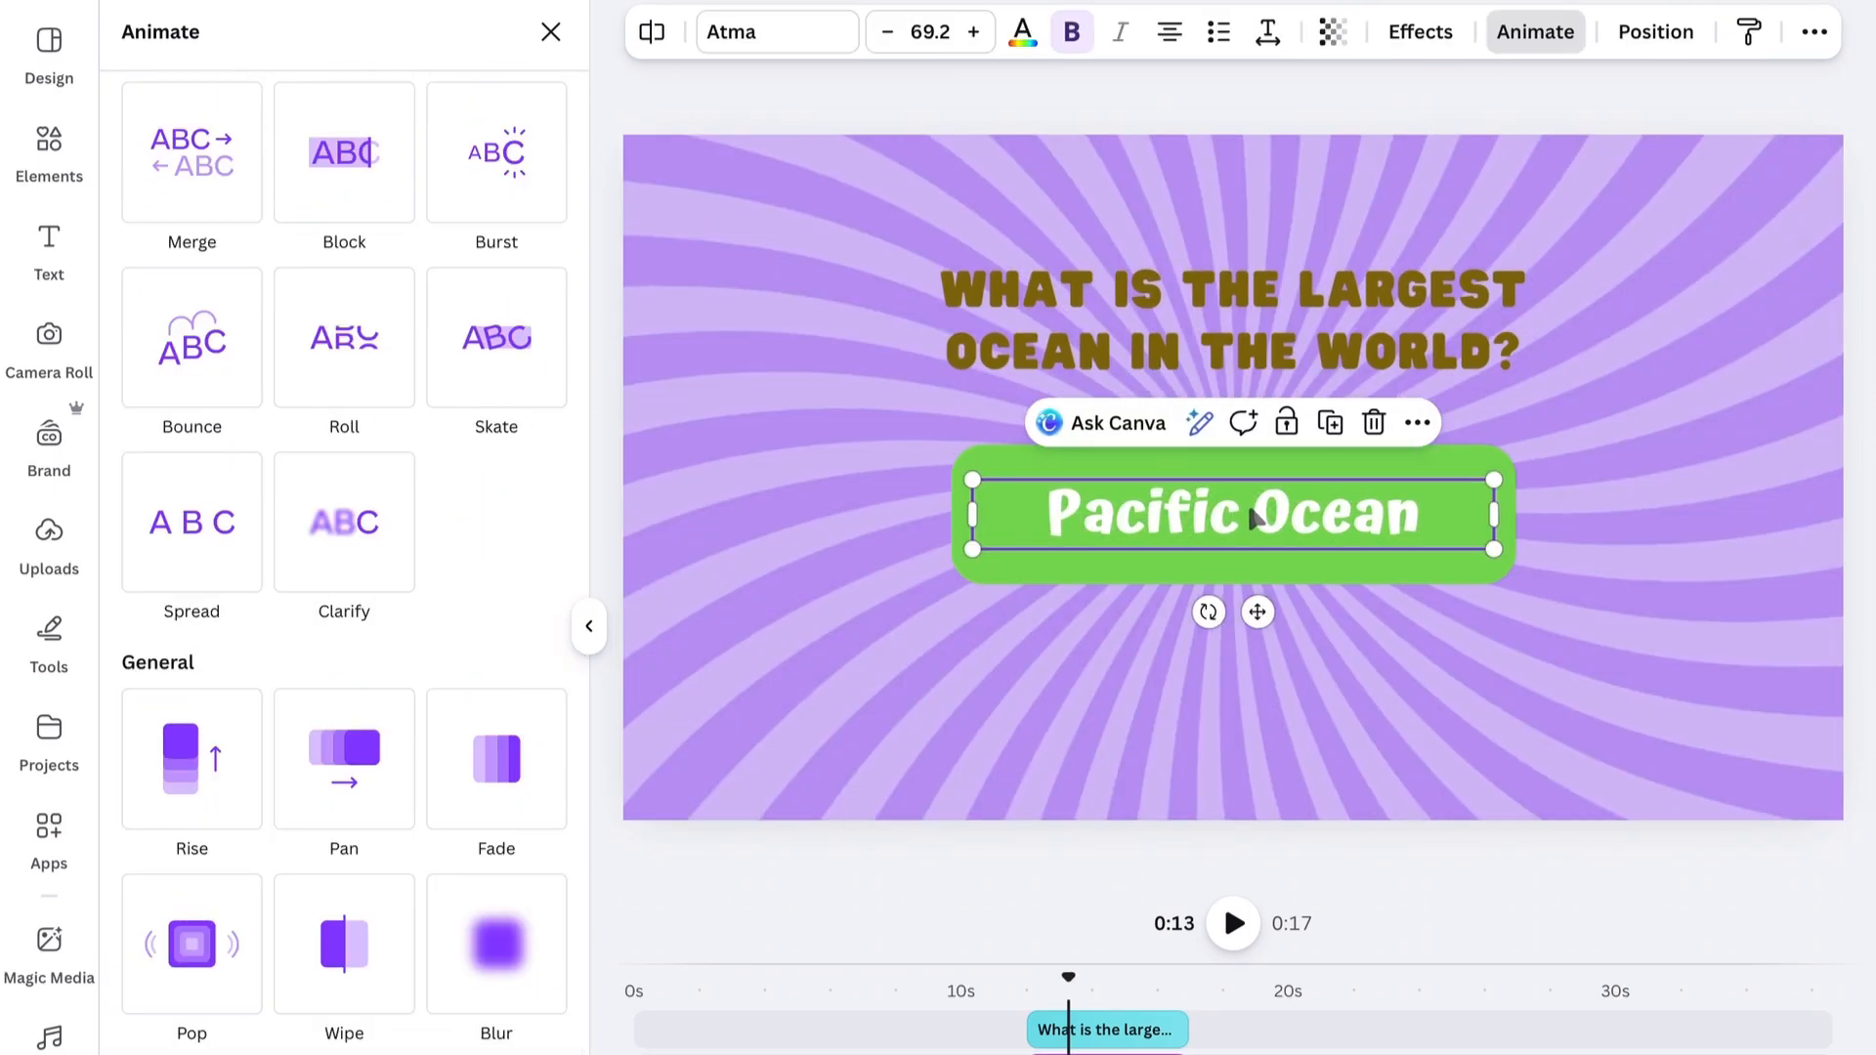
{"action": "scroll", "coordinate": [313, 1025], "scroll_direction": "down", "scroll_amount": 8}
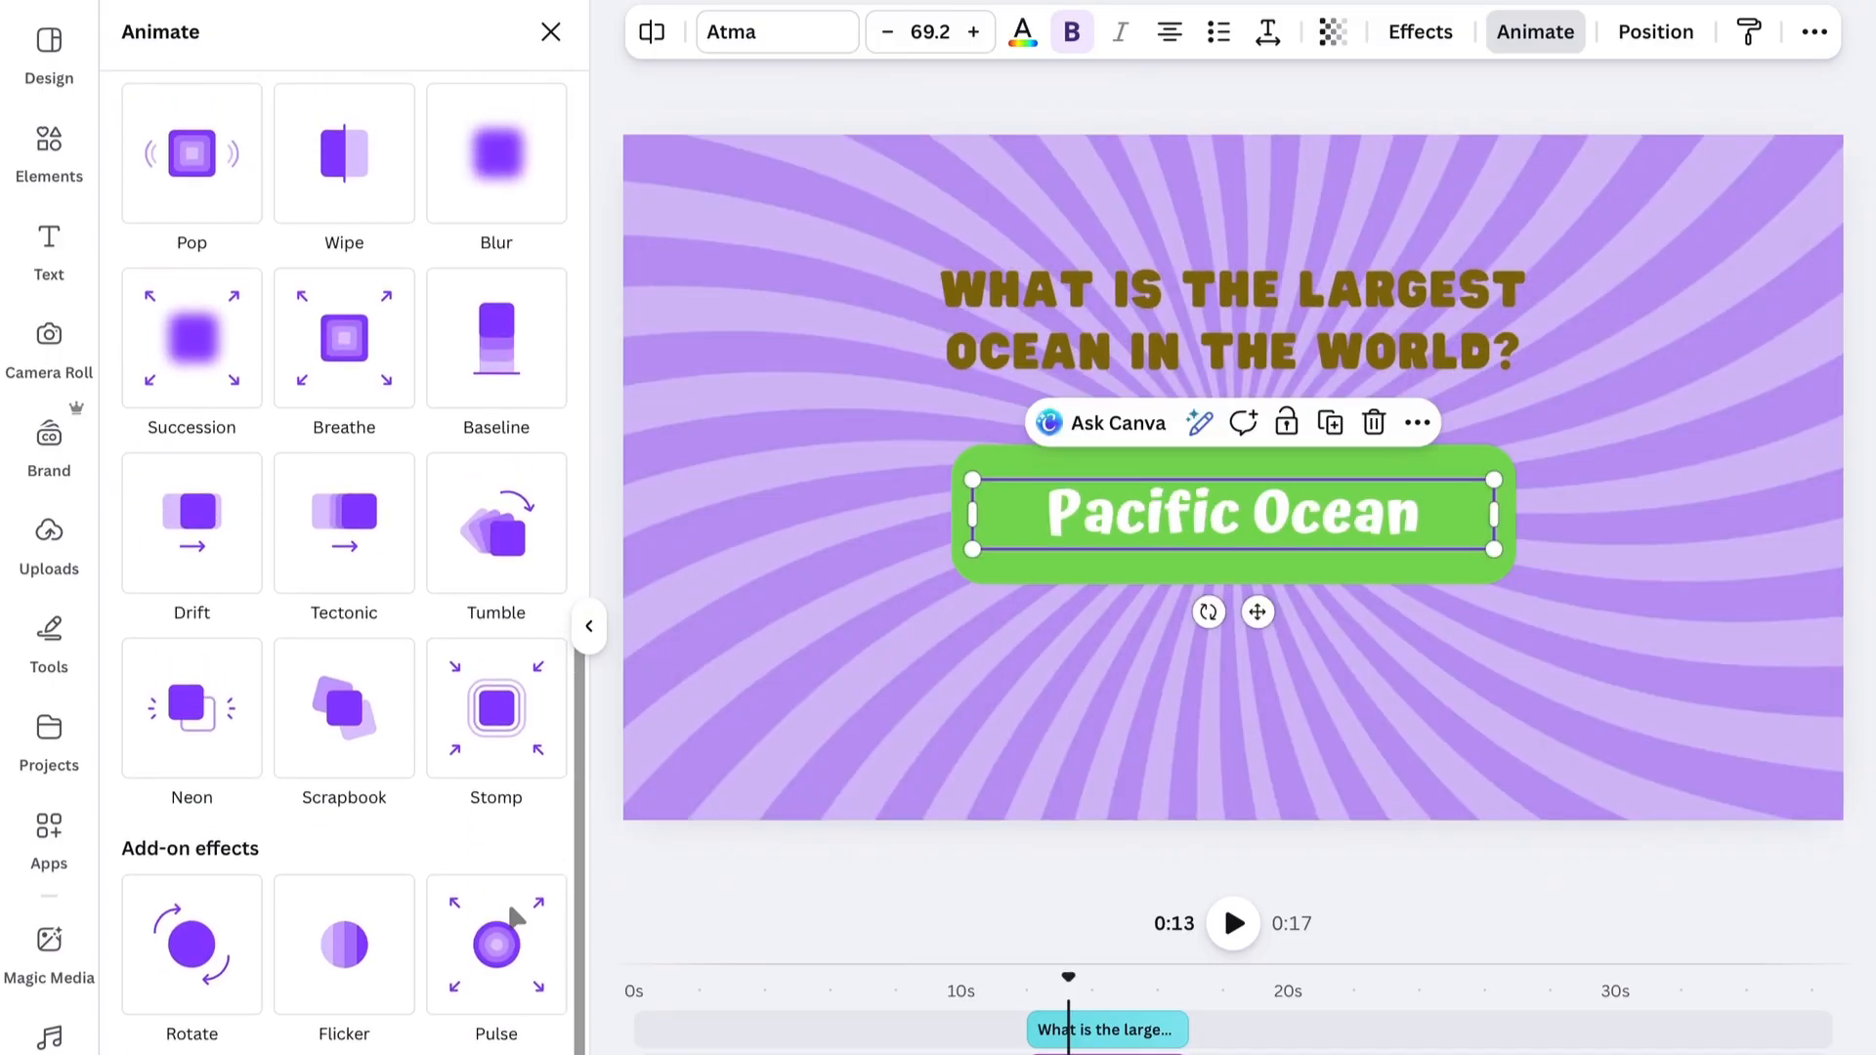
{"action": "left_click", "coordinate": [515, 917]}
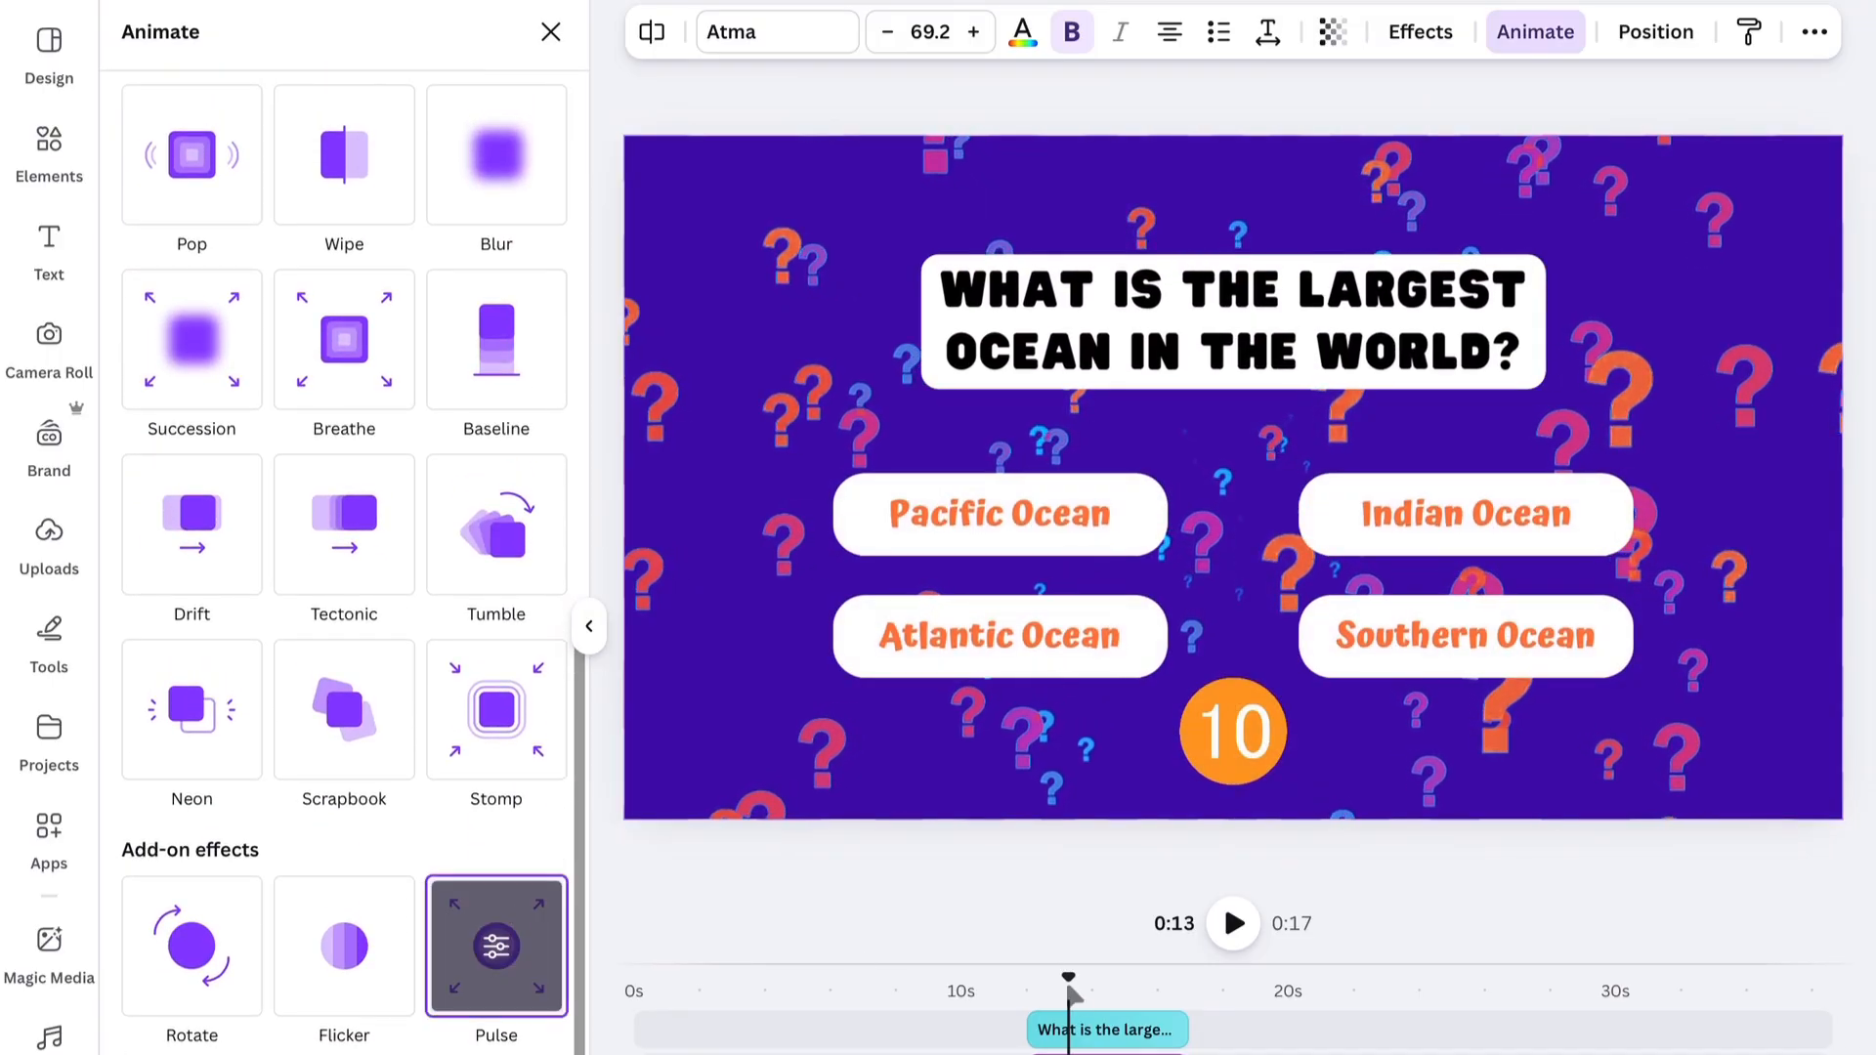
Play back the answer reveal from just before it starts to check the Pulse effect on the Pacific Ocean text
{"action": "left_click_drag", "start_coordinate": [1071, 989], "coordinate": [985, 990]}
{"action": "left_click", "coordinate": [1233, 924]}
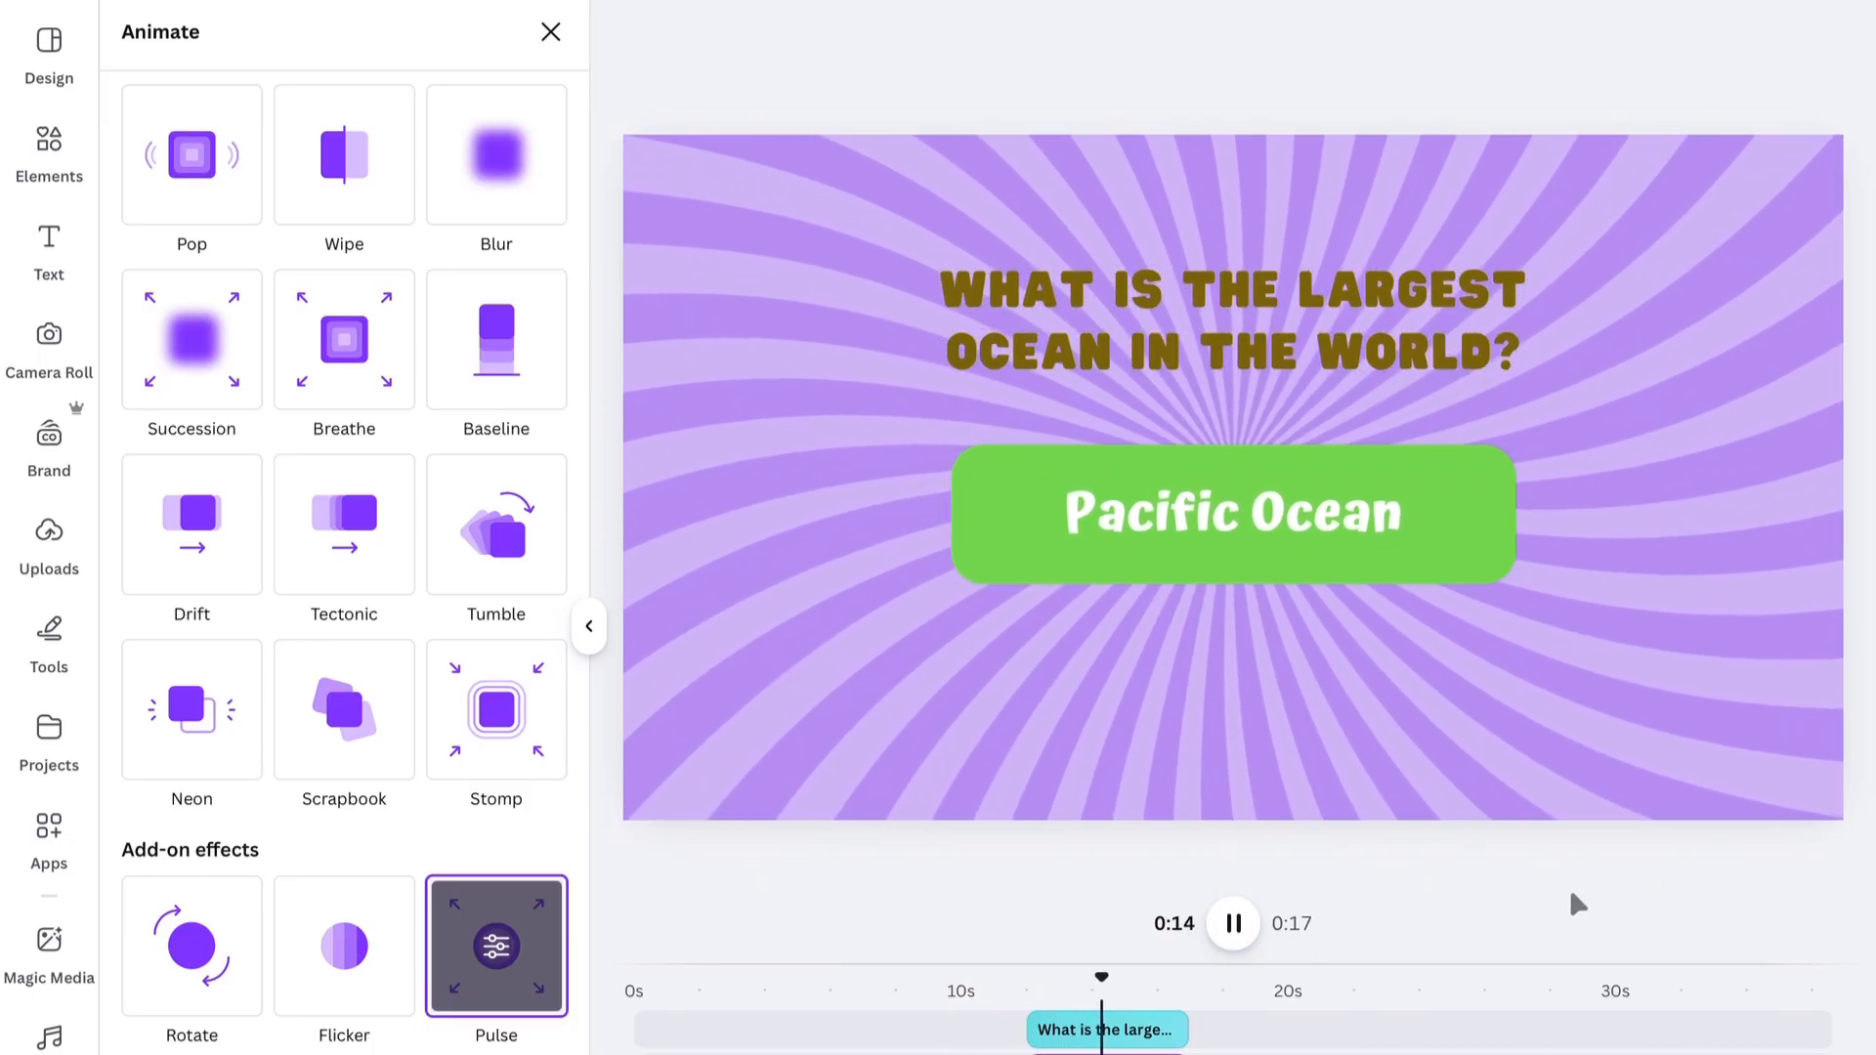
{"action": "left_click", "coordinate": [1234, 924]}
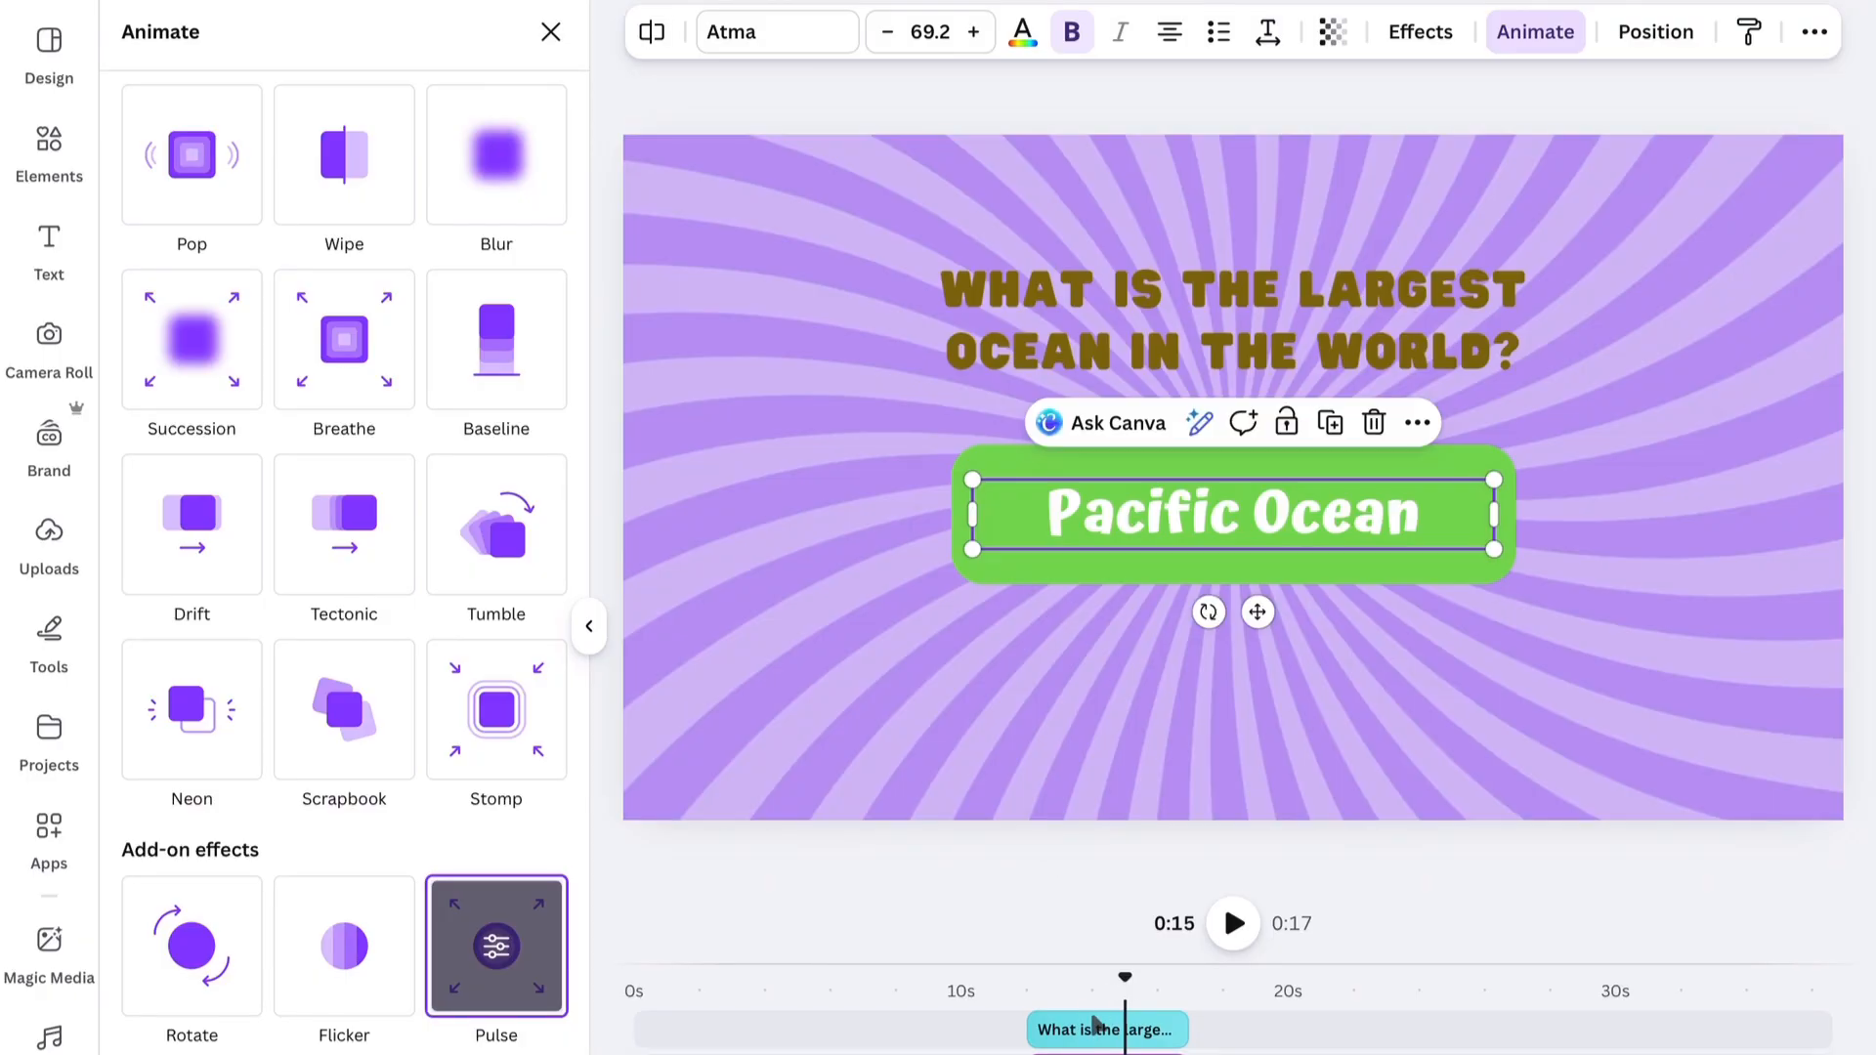
Give the question text in the answer scene a Background text effect coloured white
{"action": "left_click", "coordinate": [1092, 1024]}
{"action": "scroll", "coordinate": [1194, 353], "scroll_direction": "down", "scroll_amount": 2}
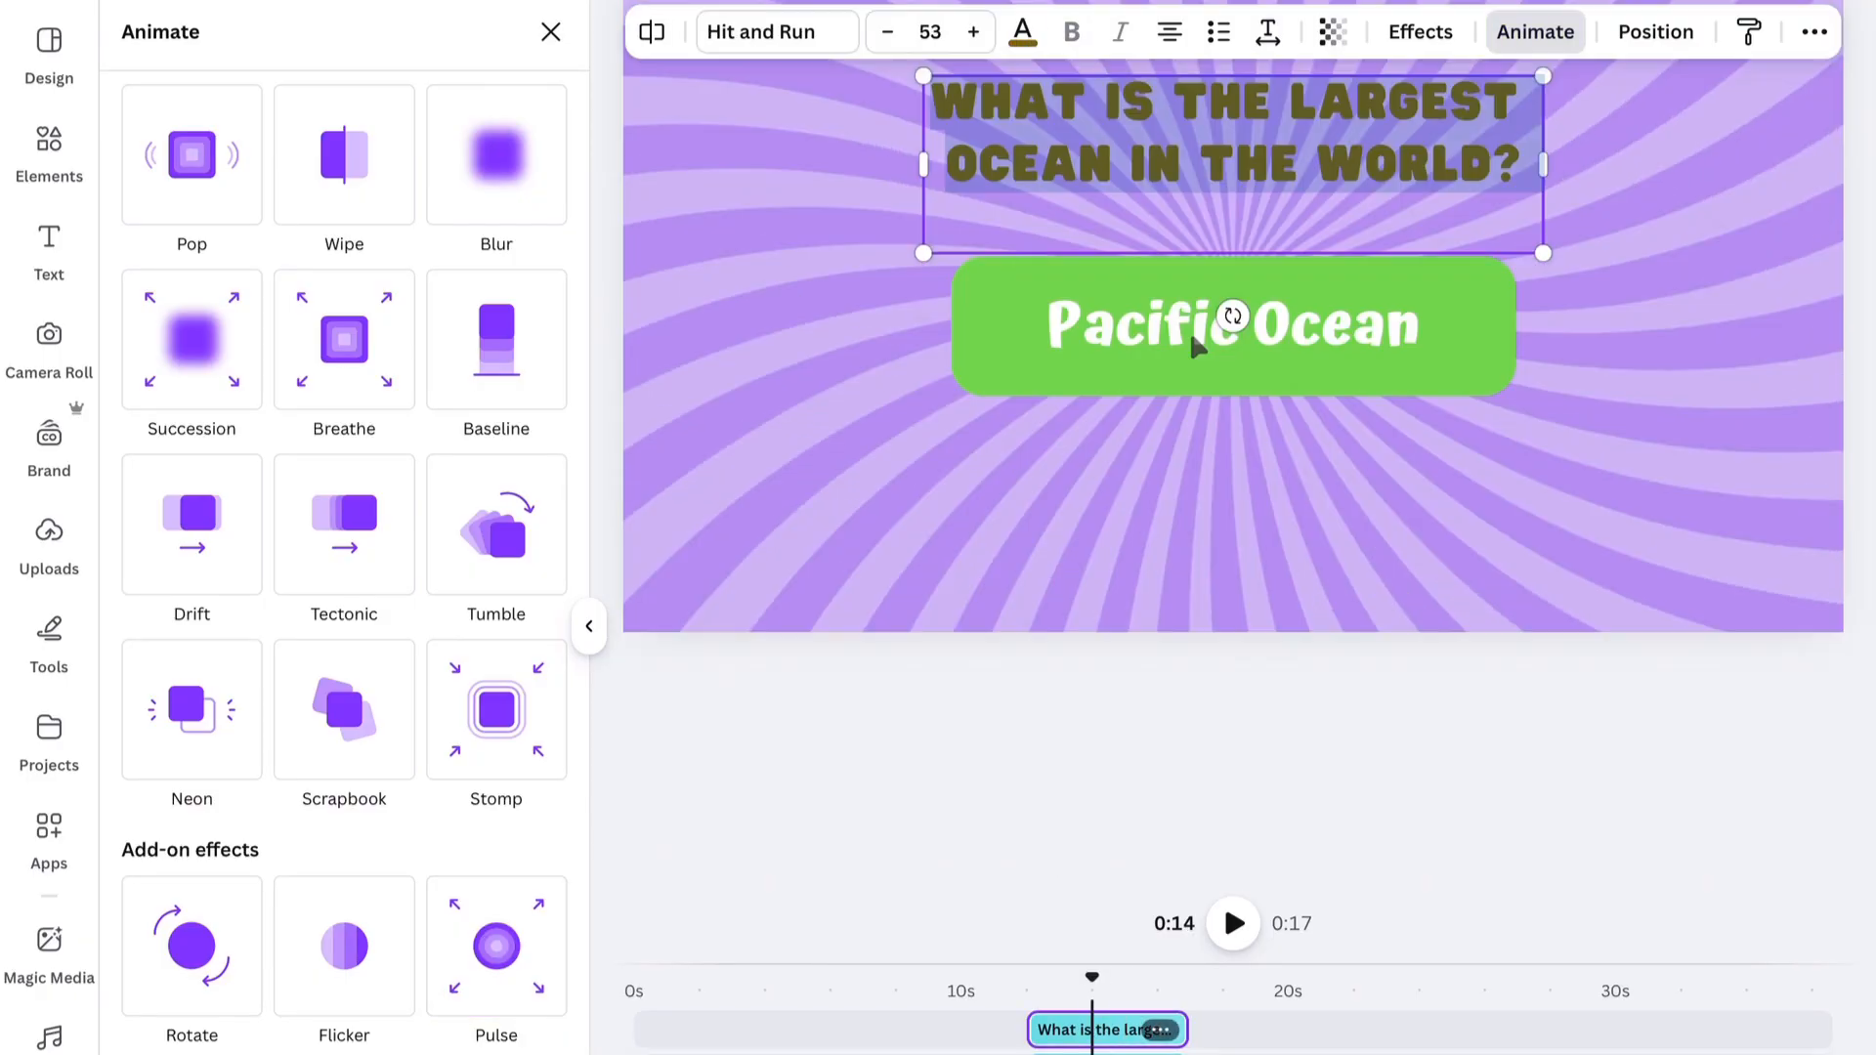
{"action": "left_click", "coordinate": [1417, 39]}
{"action": "left_click", "coordinate": [191, 771]}
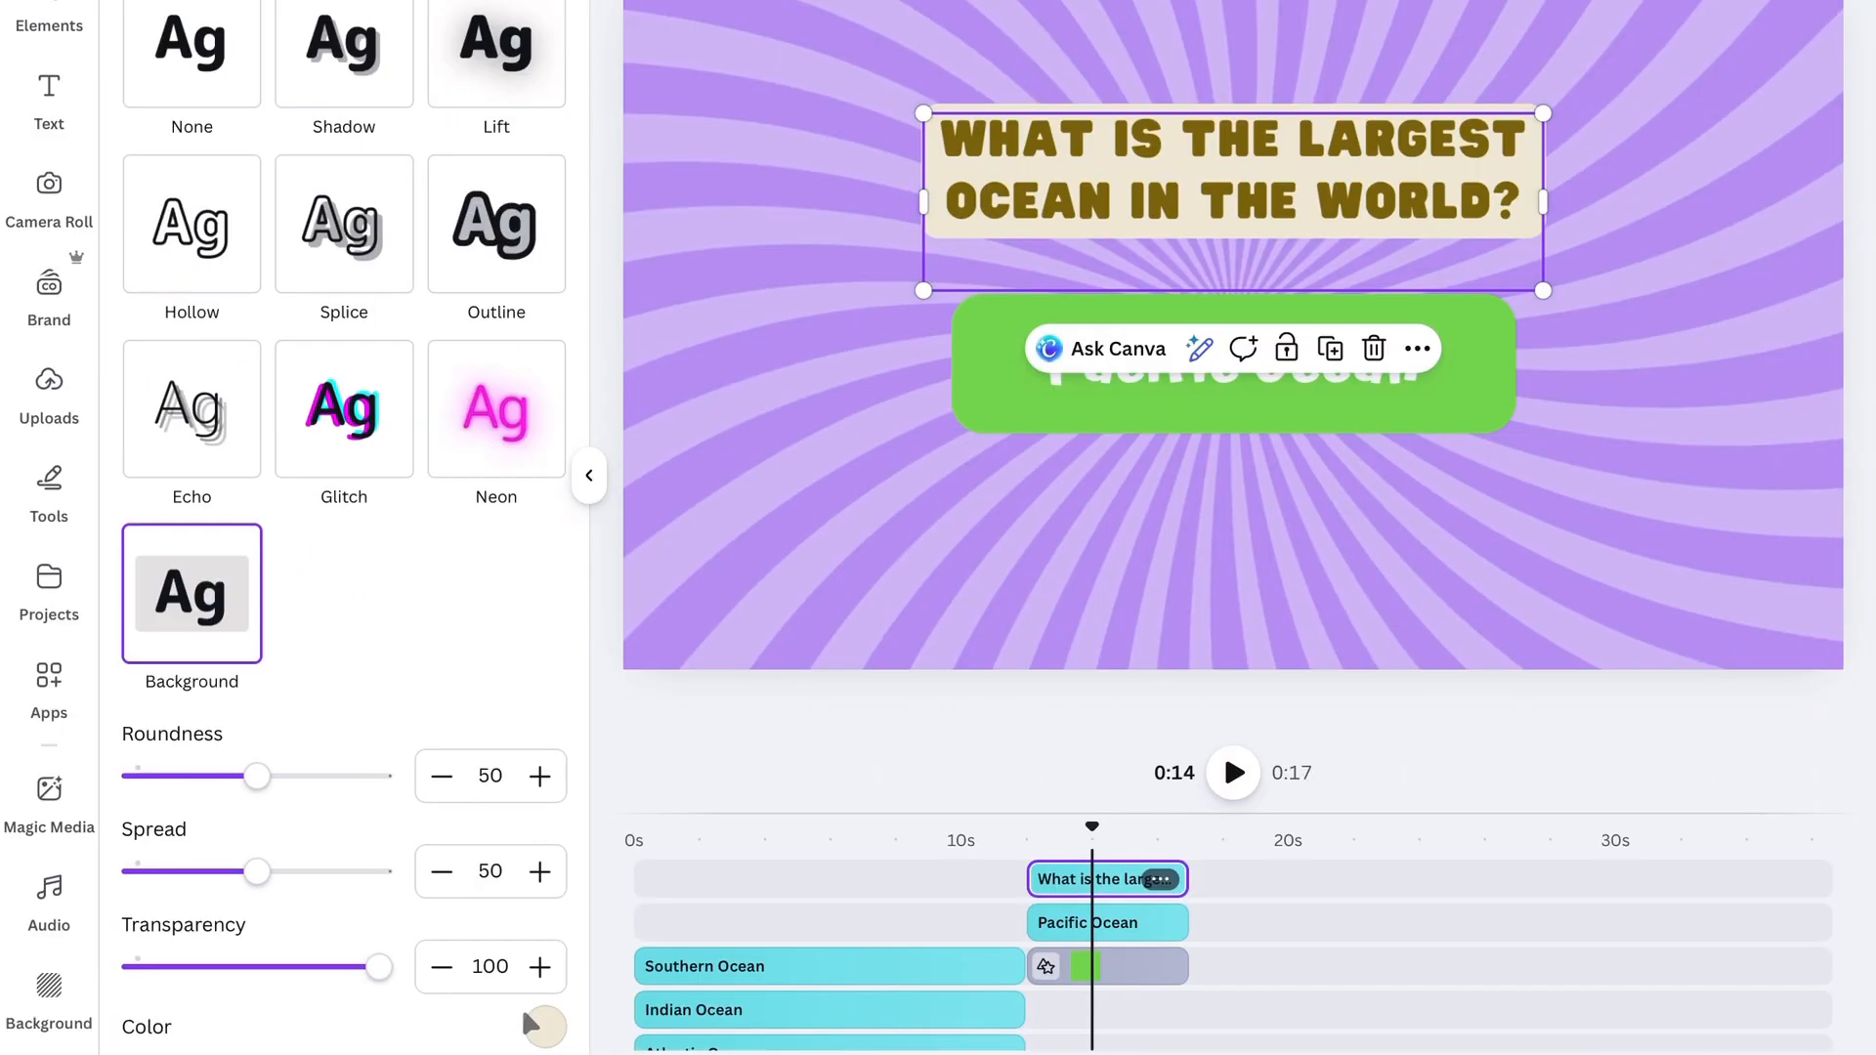
{"action": "left_click", "coordinate": [543, 1021]}
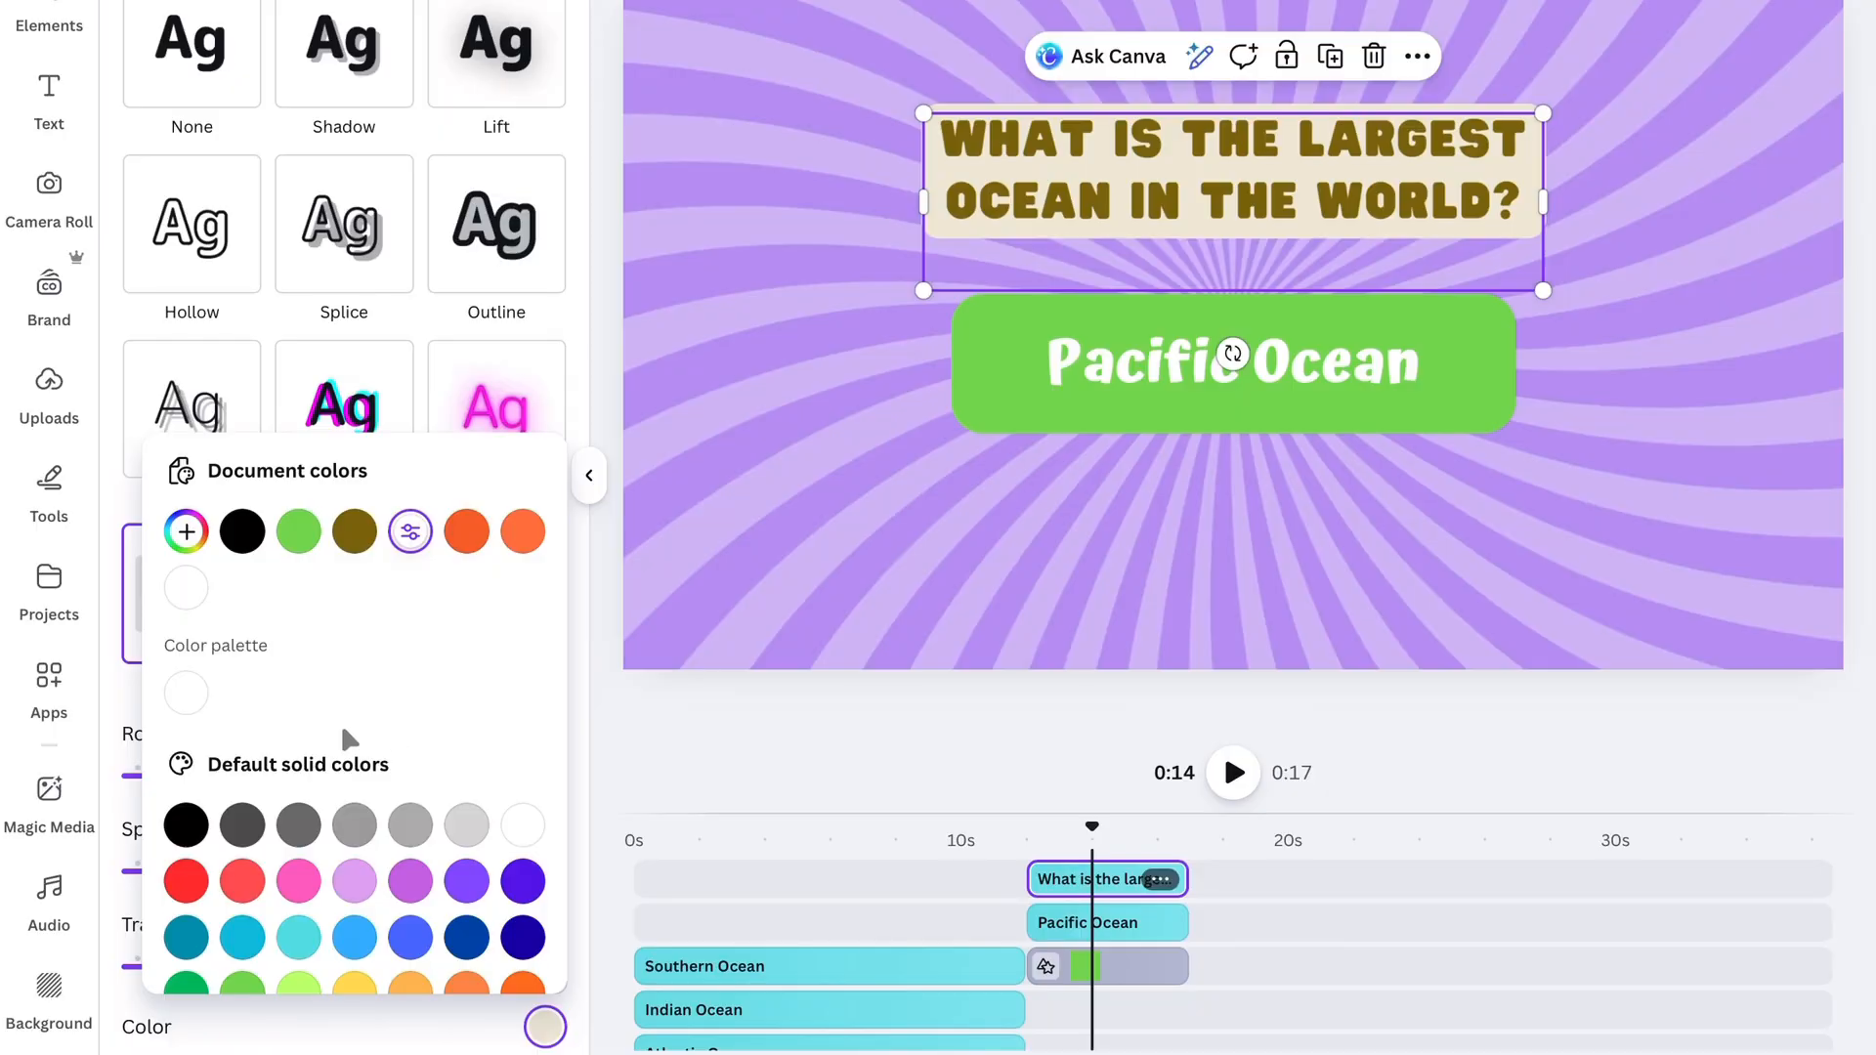
{"action": "left_click", "coordinate": [176, 696]}
Change the answer scene's question text colour to black and play back the reveal
{"action": "left_click", "coordinate": [1022, 37]}
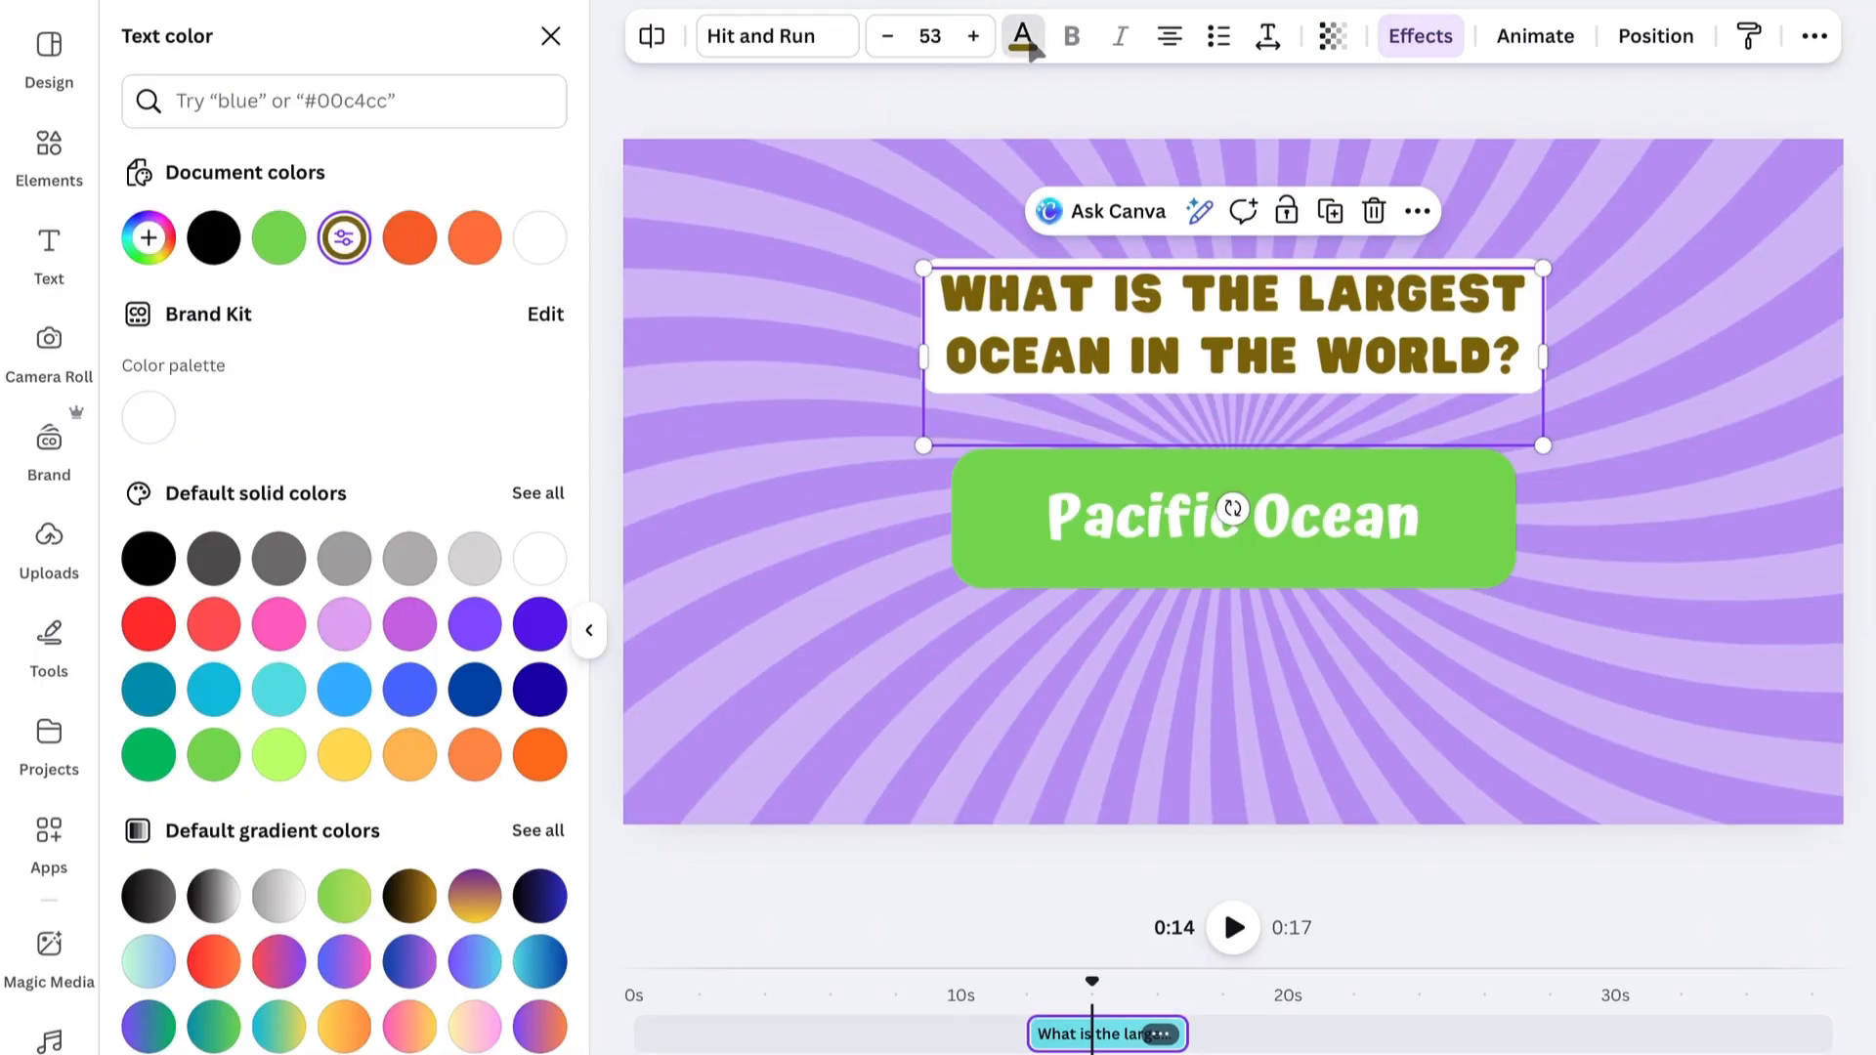
{"action": "left_click", "coordinate": [148, 559]}
{"action": "left_click", "coordinate": [1639, 393]}
{"action": "left_click_drag", "start_coordinate": [1091, 980], "coordinate": [1001, 980]}
{"action": "left_click", "coordinate": [1234, 928]}
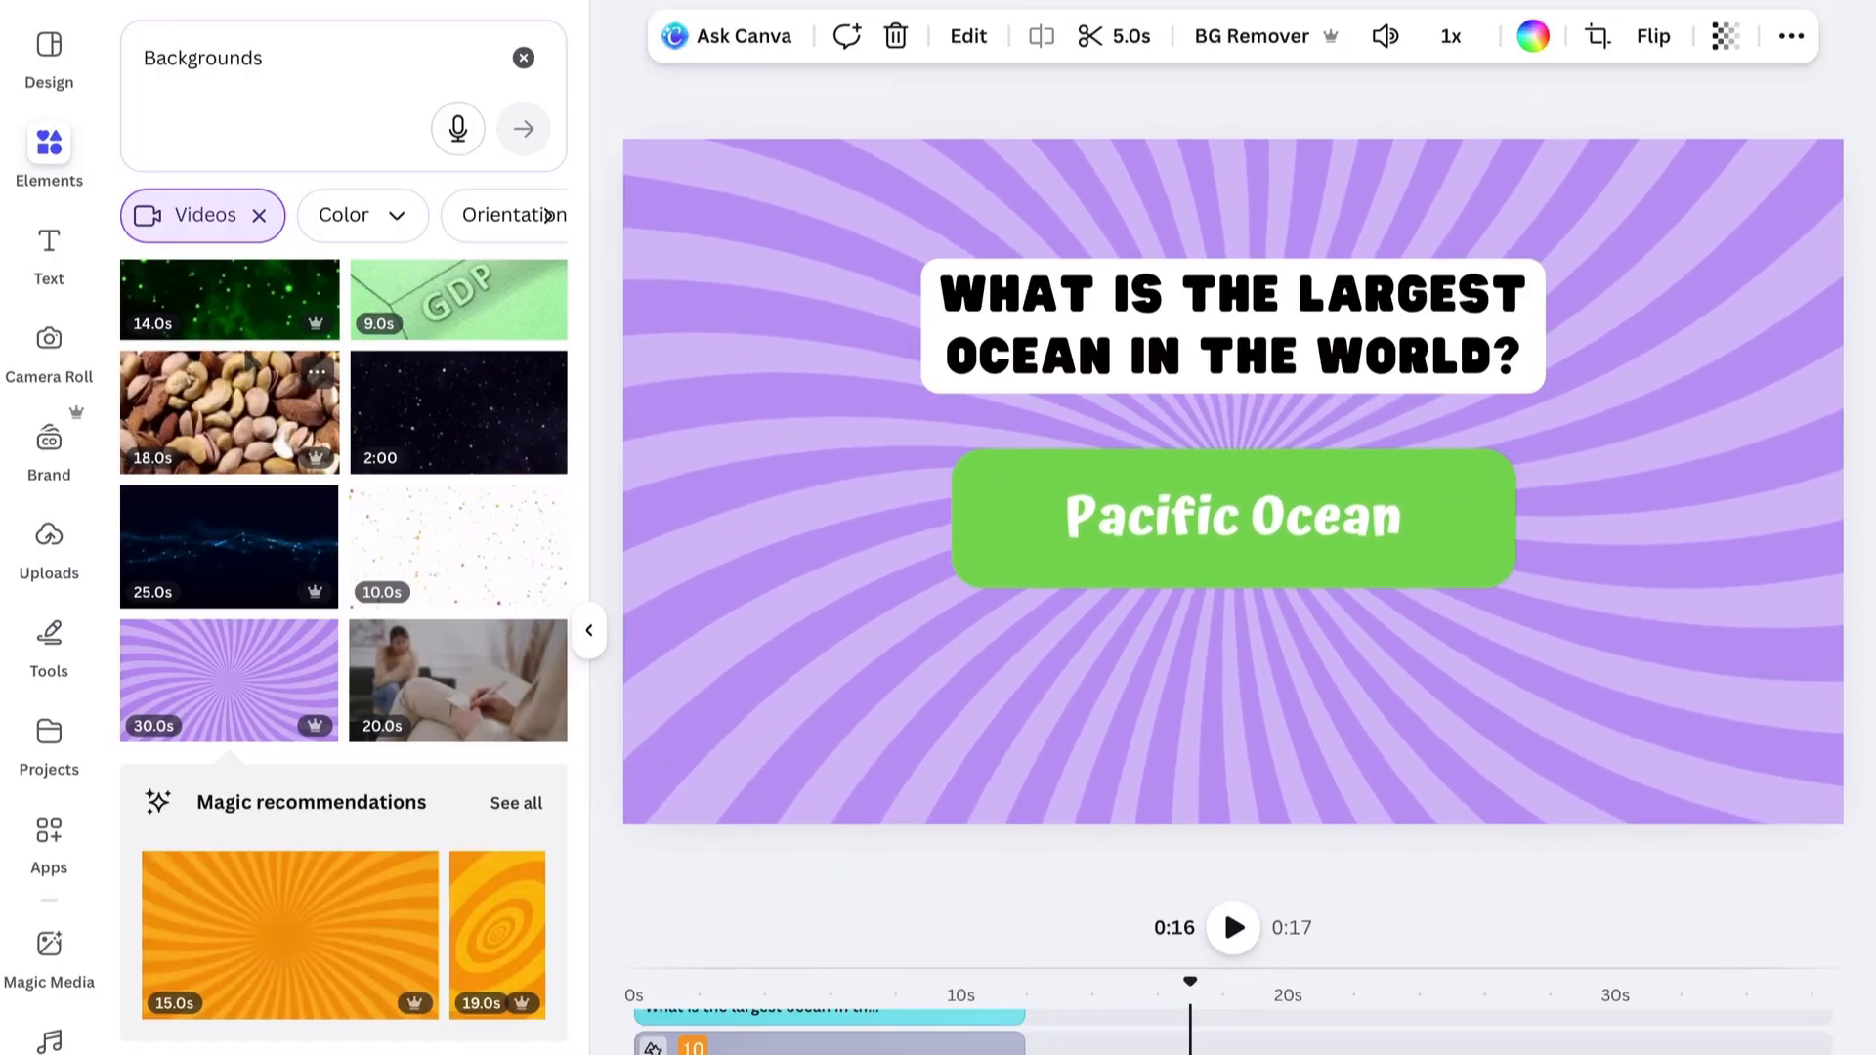
Add a blank page after the purple sunburst clip and select it on the timeline
{"action": "scroll", "coordinate": [27, 625], "scroll_direction": "down", "scroll_amount": 3}
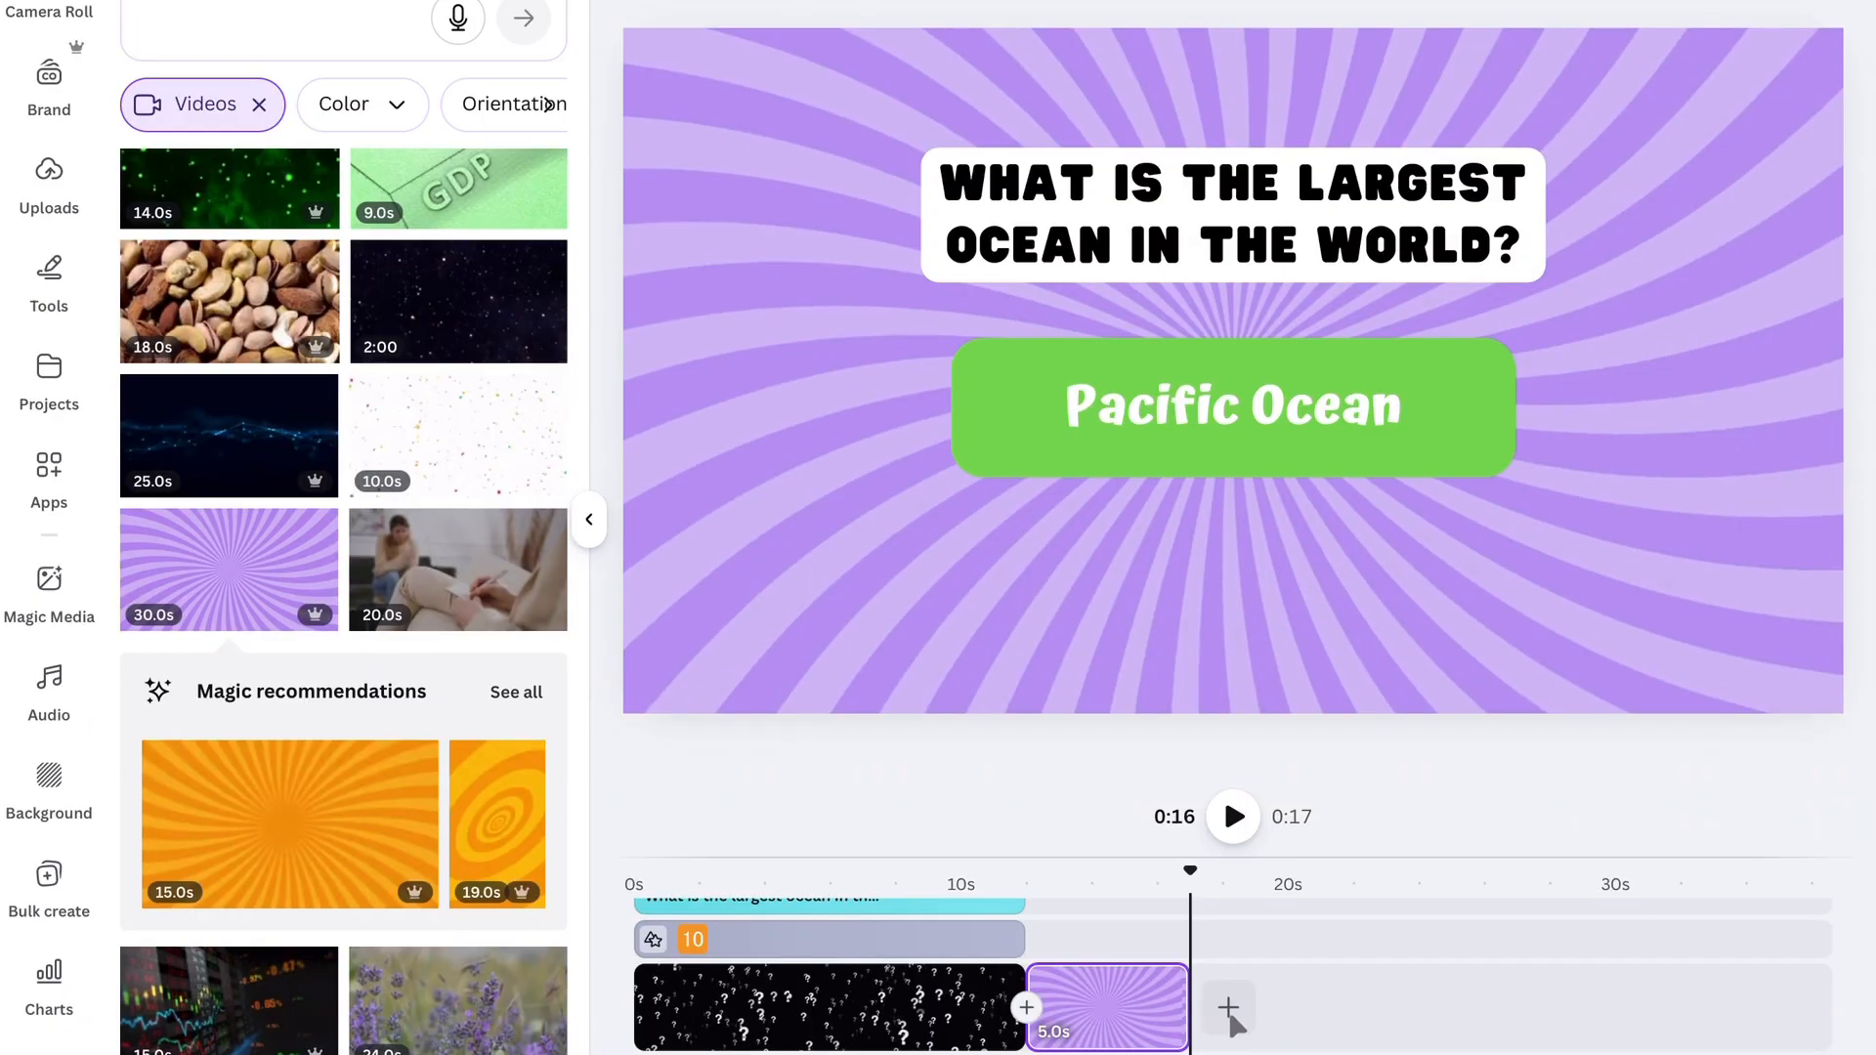
{"action": "left_click", "coordinate": [1228, 1006]}
{"action": "left_click", "coordinate": [1211, 942]}
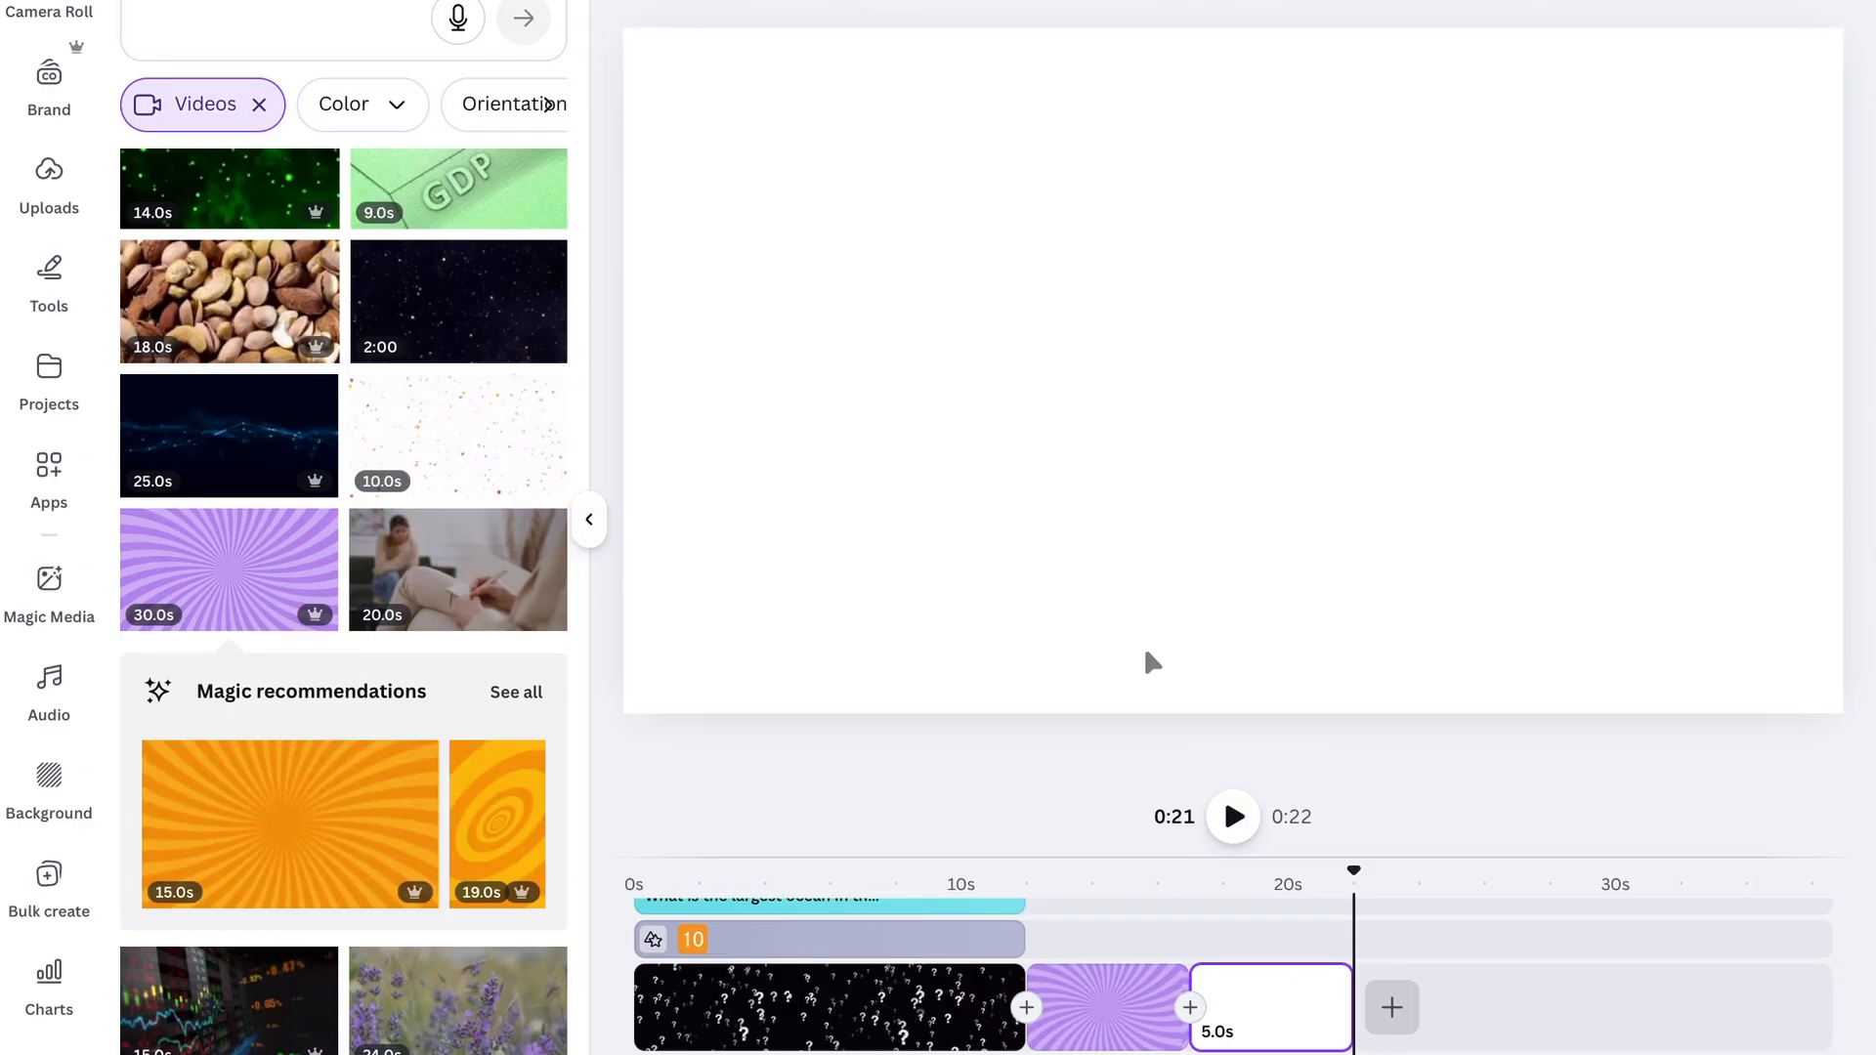
{"action": "left_click", "coordinate": [1252, 1006]}
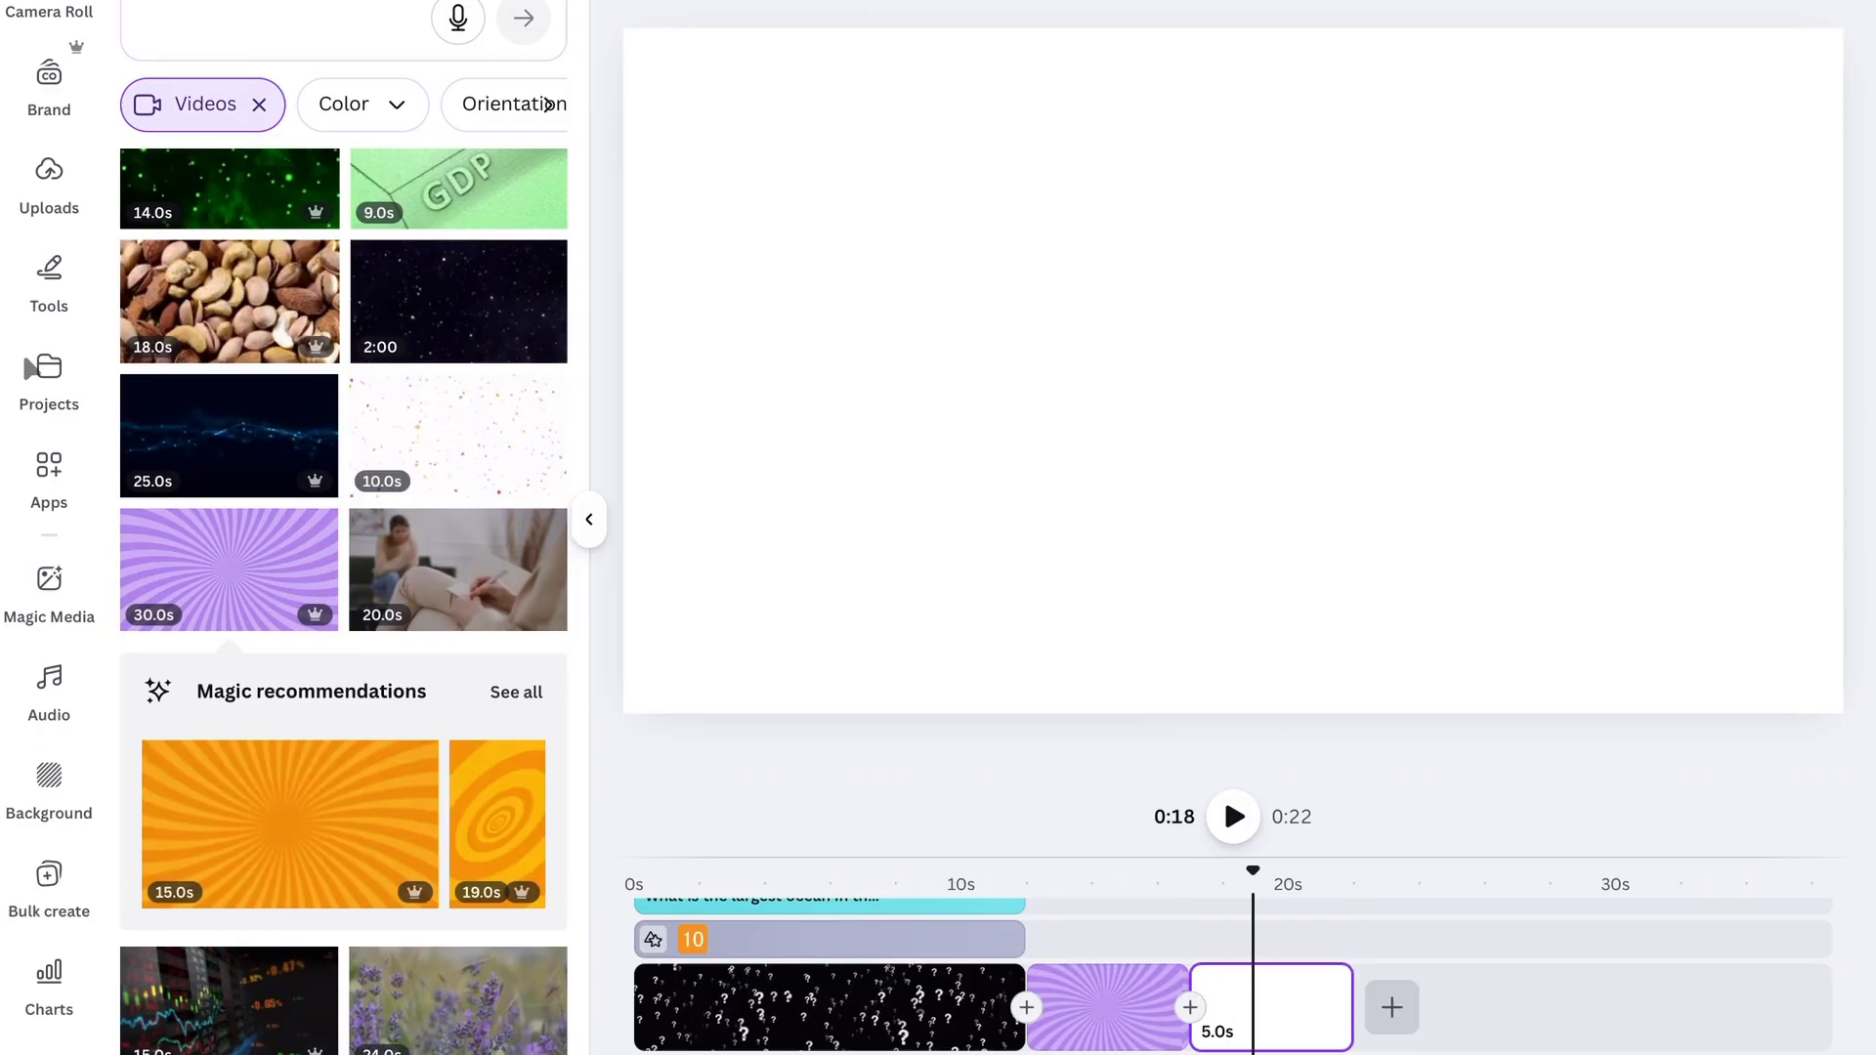
Find the AI Quiz Maker app among the Canva apps and open it
{"action": "left_click", "coordinate": [48, 479]}
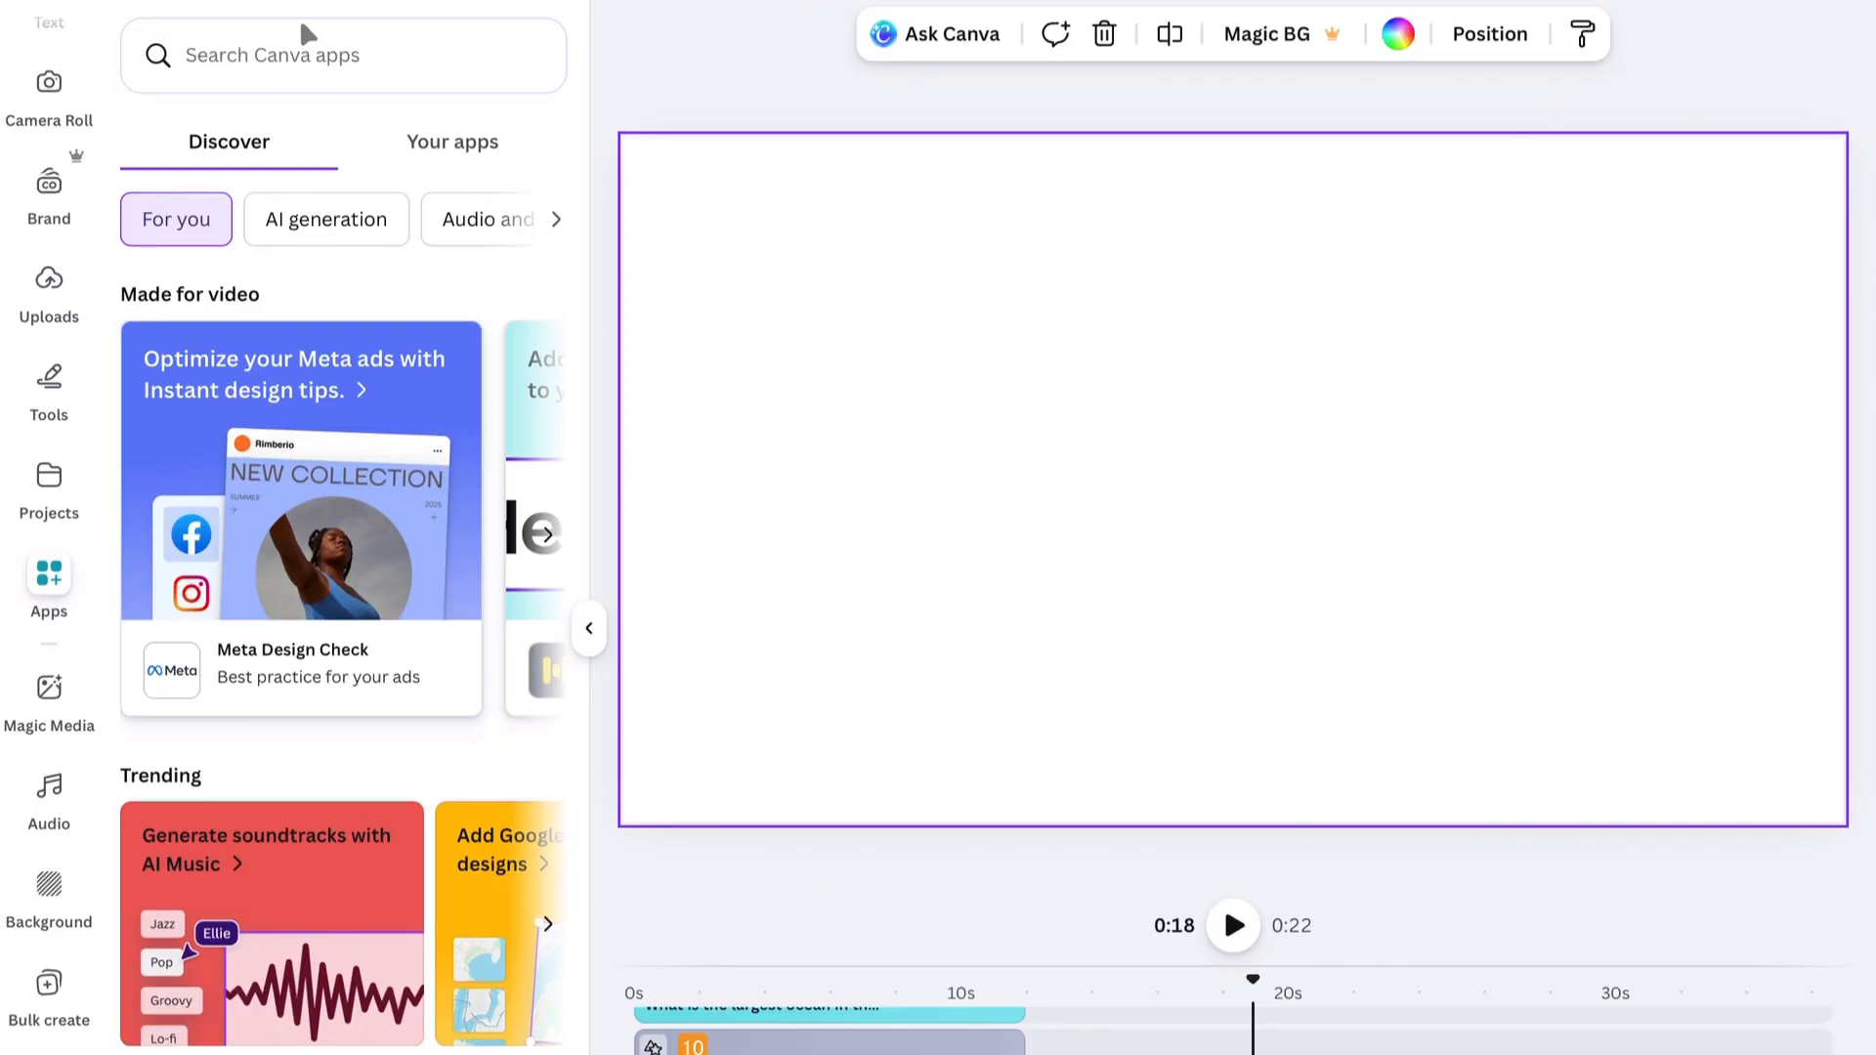
{"action": "left_click", "coordinate": [295, 54]}
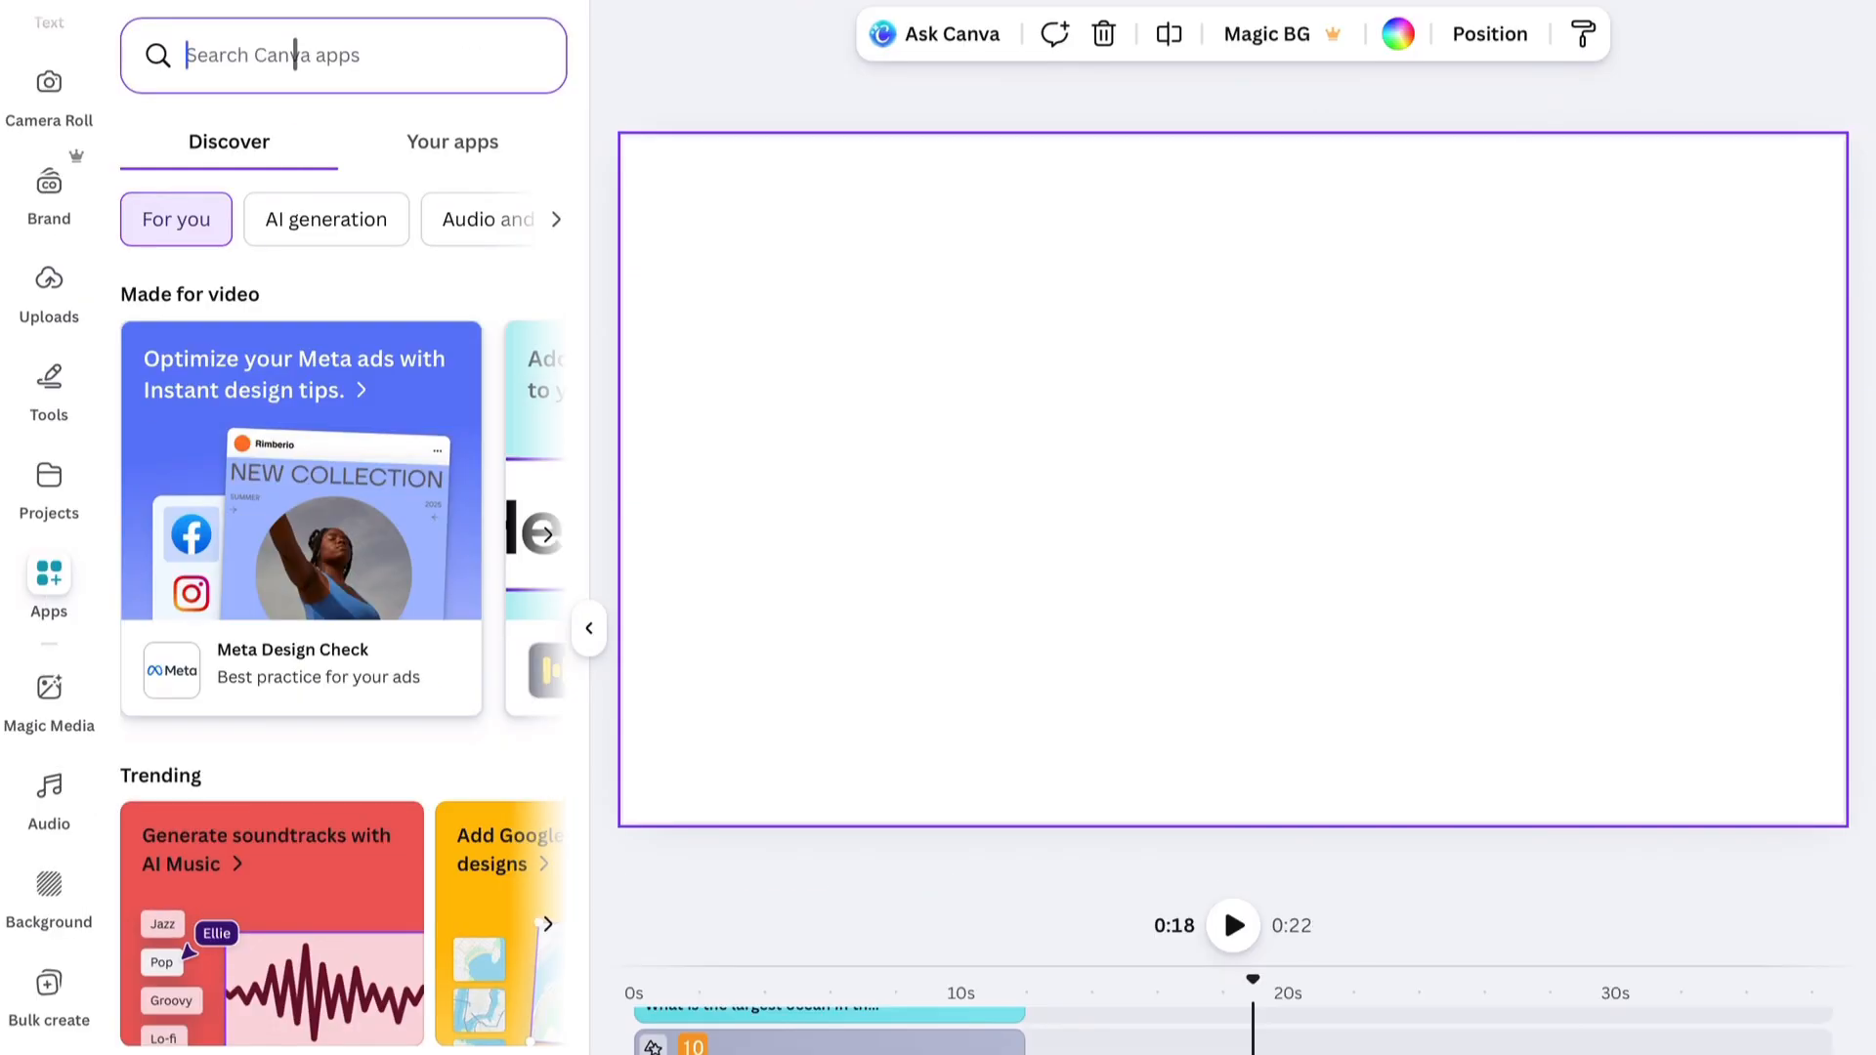
{"action": "type", "text": "Qui"}
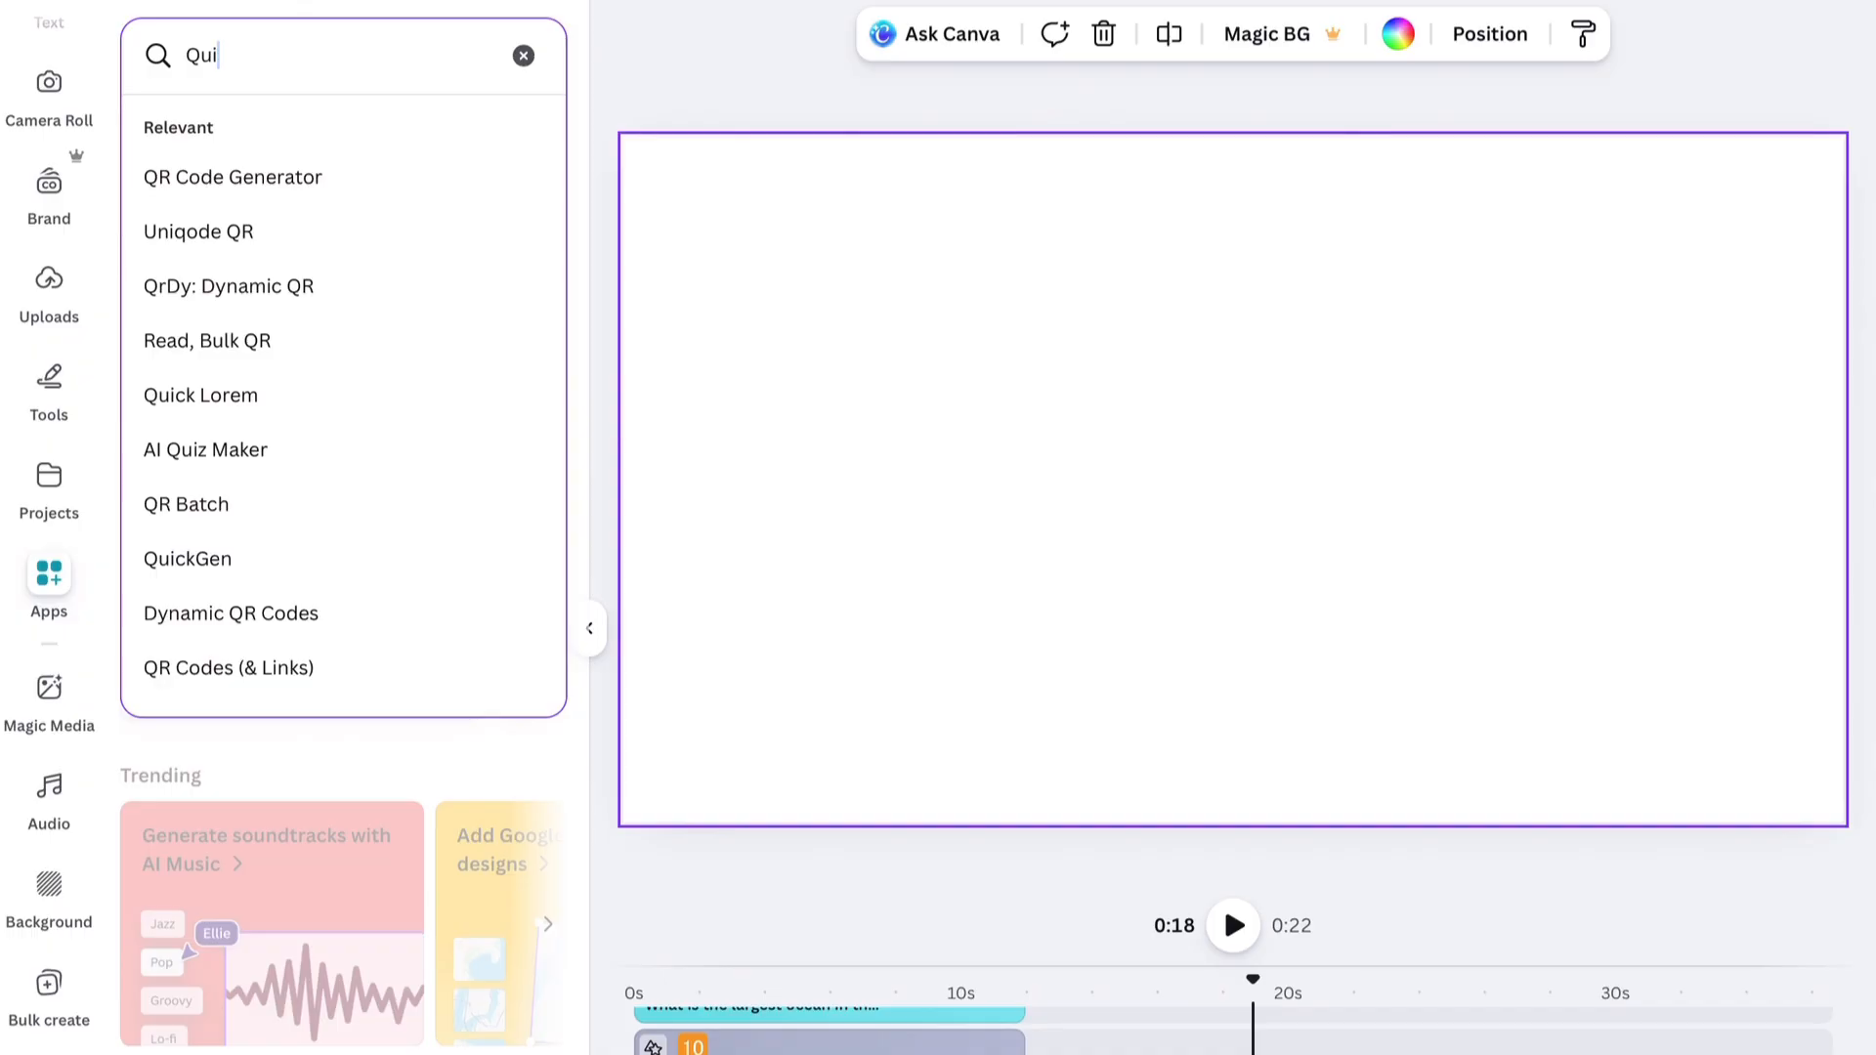
{"action": "type", "text": "z"}
{"action": "left_click", "coordinate": [207, 176]}
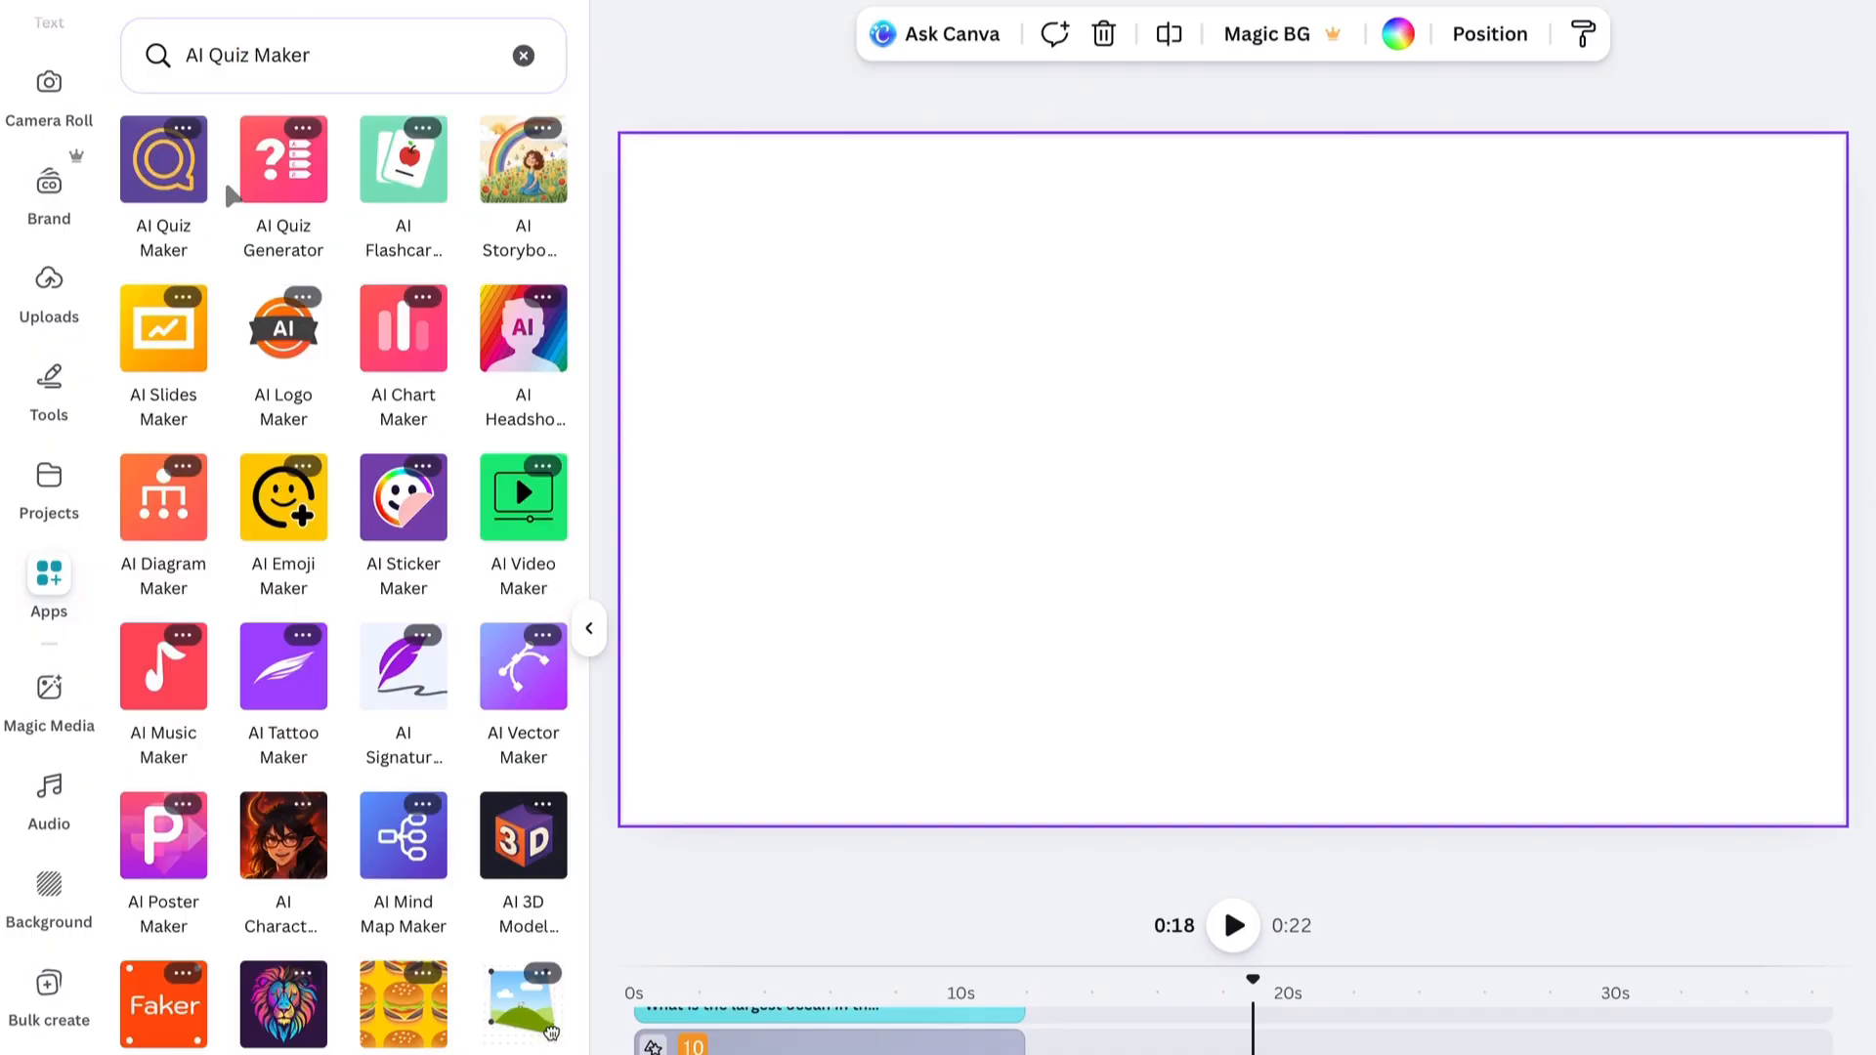
{"action": "left_click", "coordinate": [156, 174]}
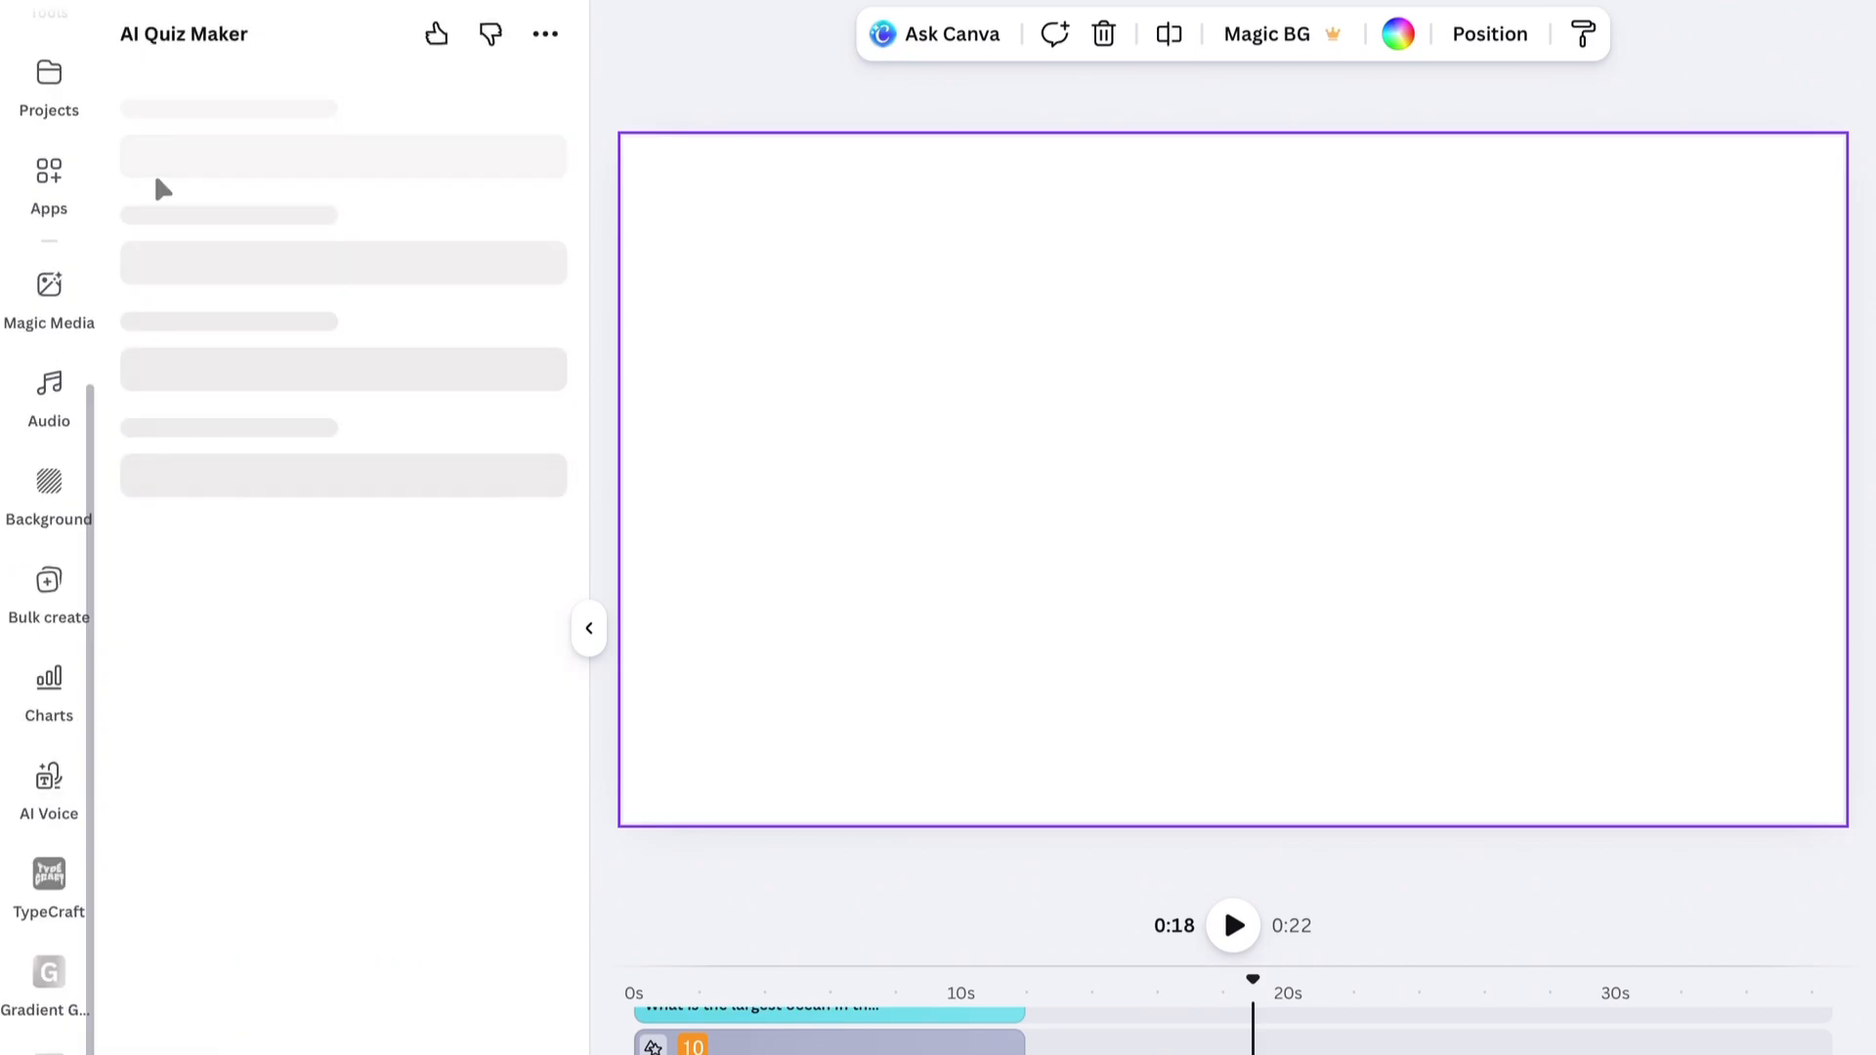
Generate a quiz from the topic "Create a general knowledge quiz" with 10 questions, 4 choices per question and the Single choice type
{"action": "left_click", "coordinate": [210, 236]}
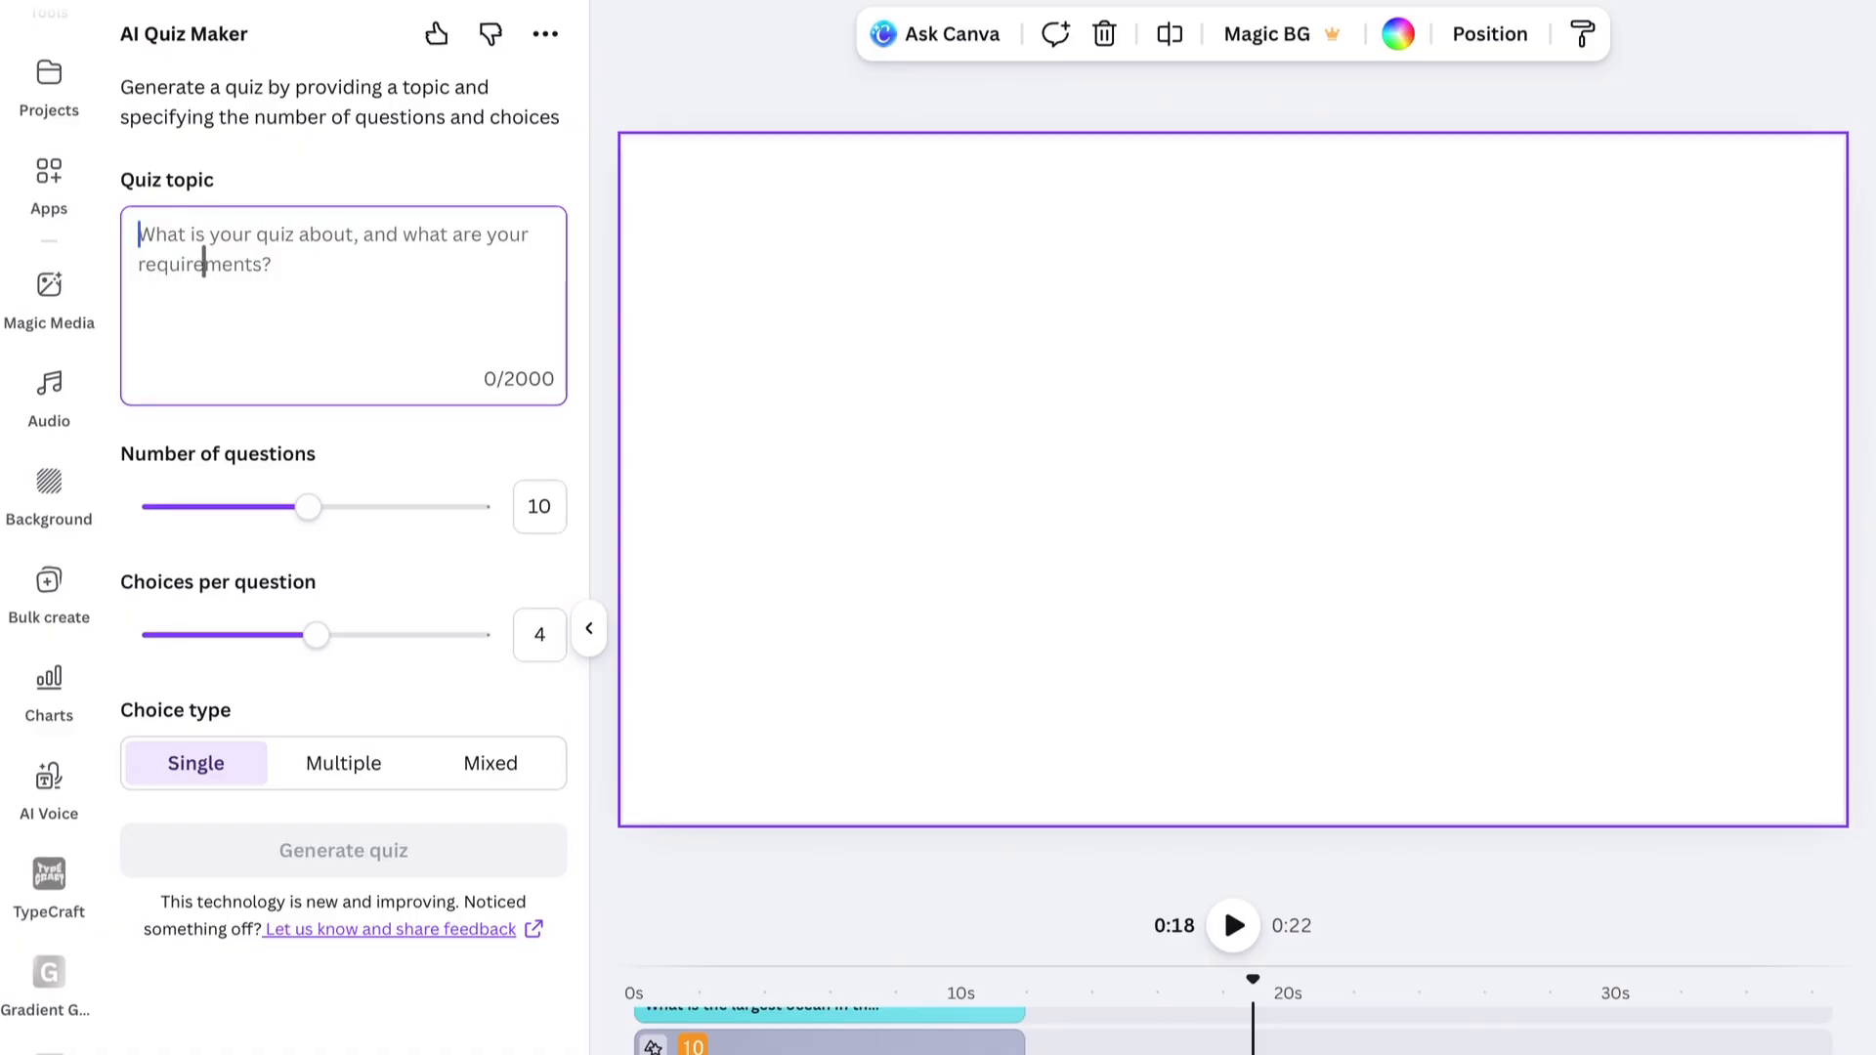
{"action": "type", "text": "Ge"}
{"action": "key", "text": "BackSpace"}
{"action": "type", "text": "C"}
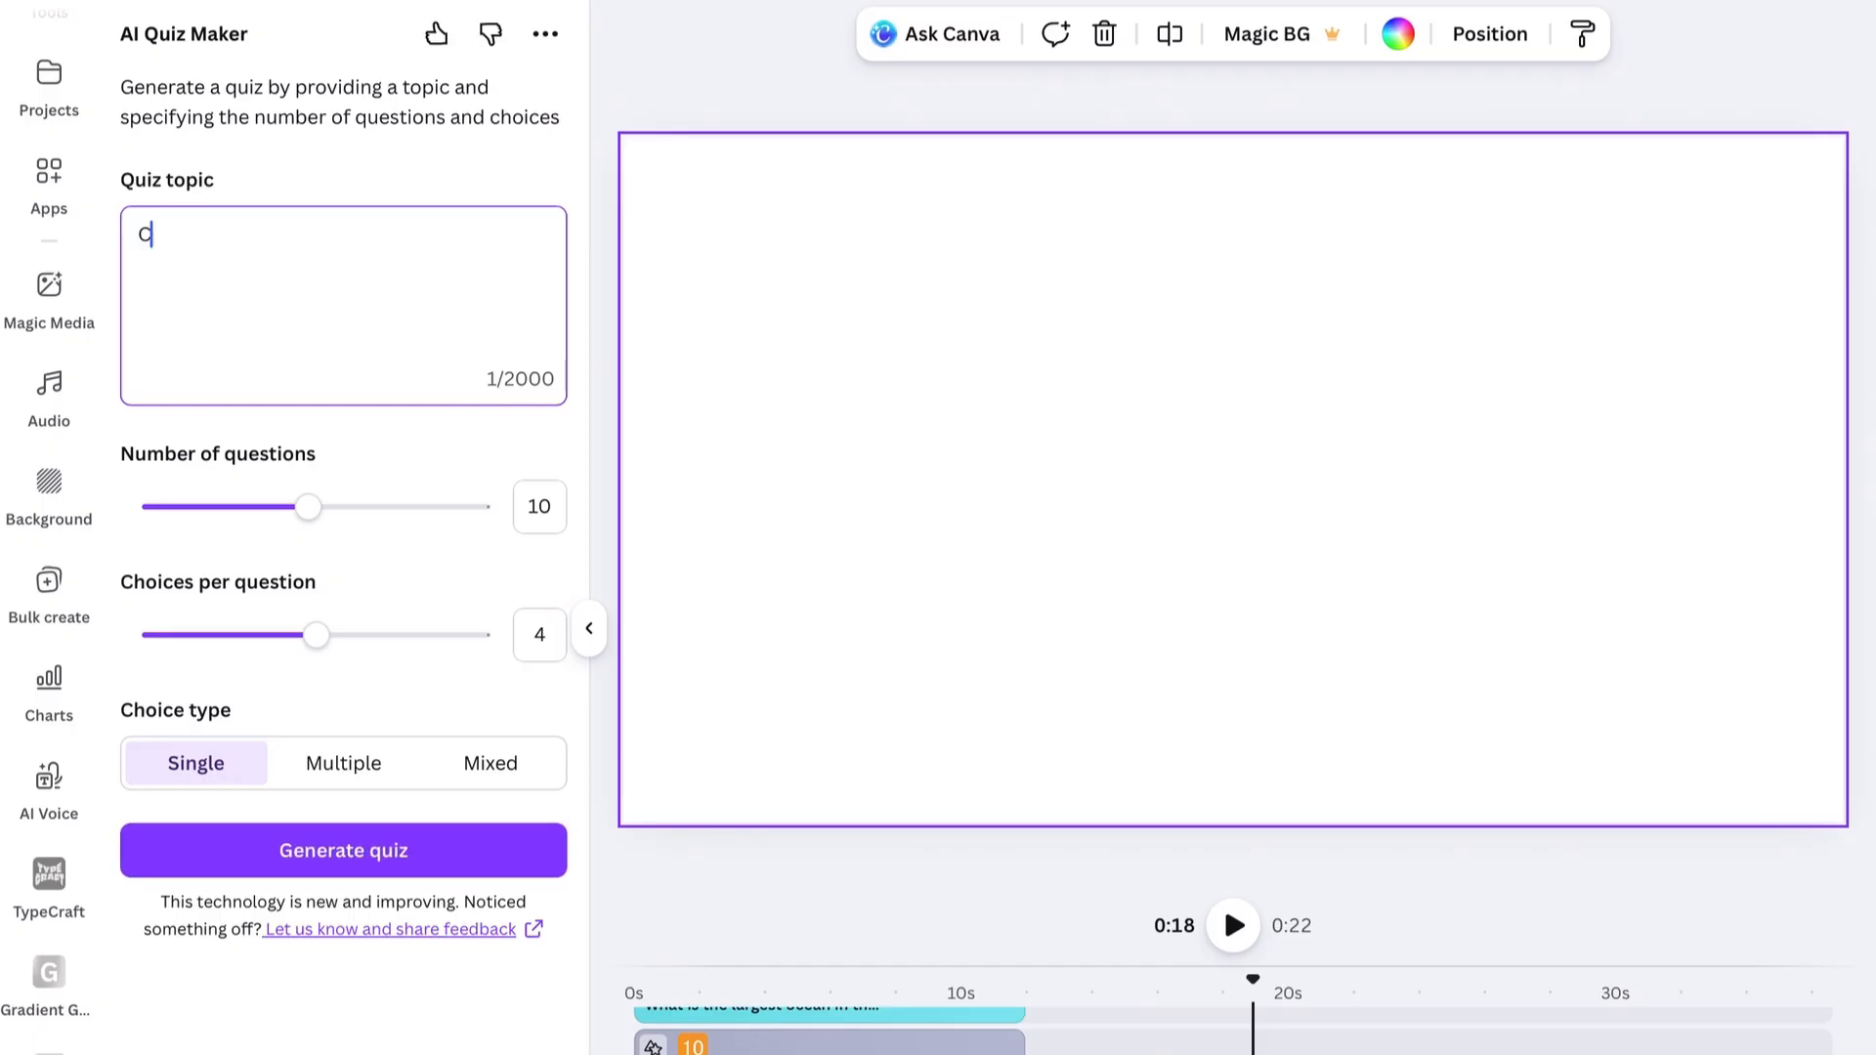
{"action": "type", "text": "reate a general"}
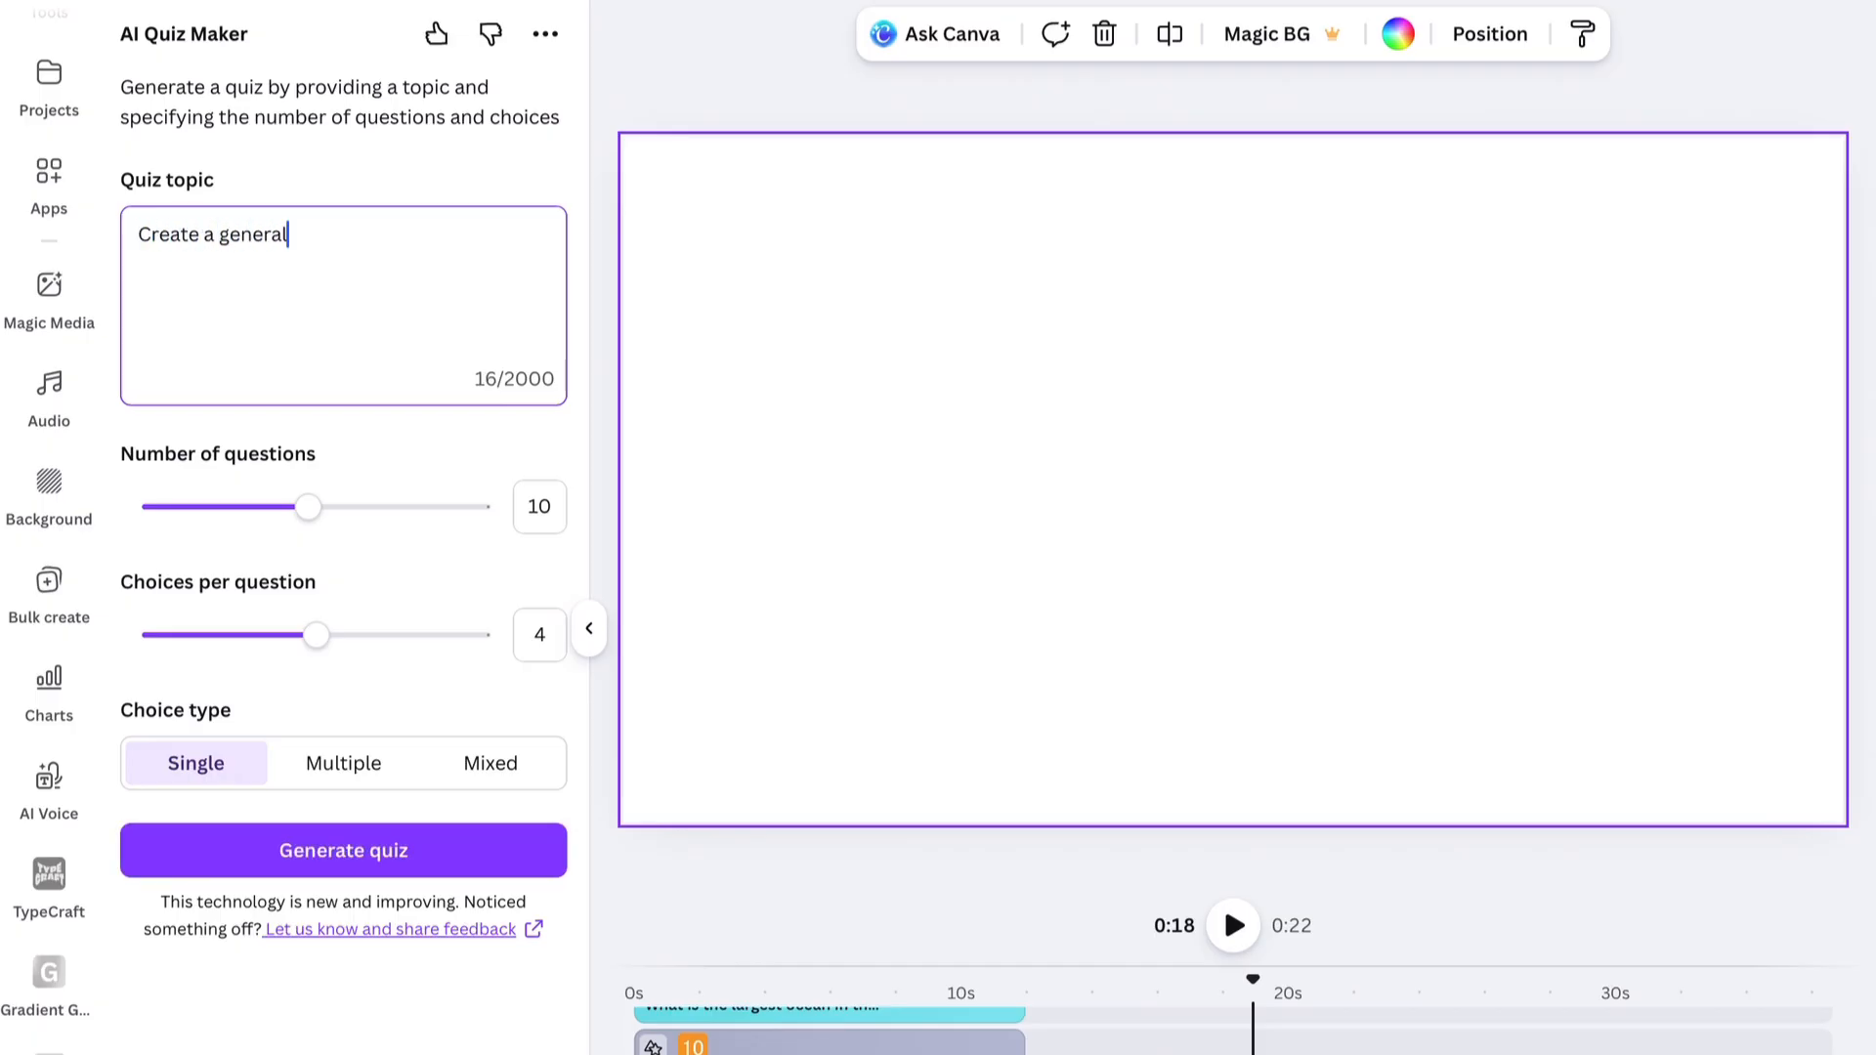
{"action": "type", "text": " knowledge quiz"}
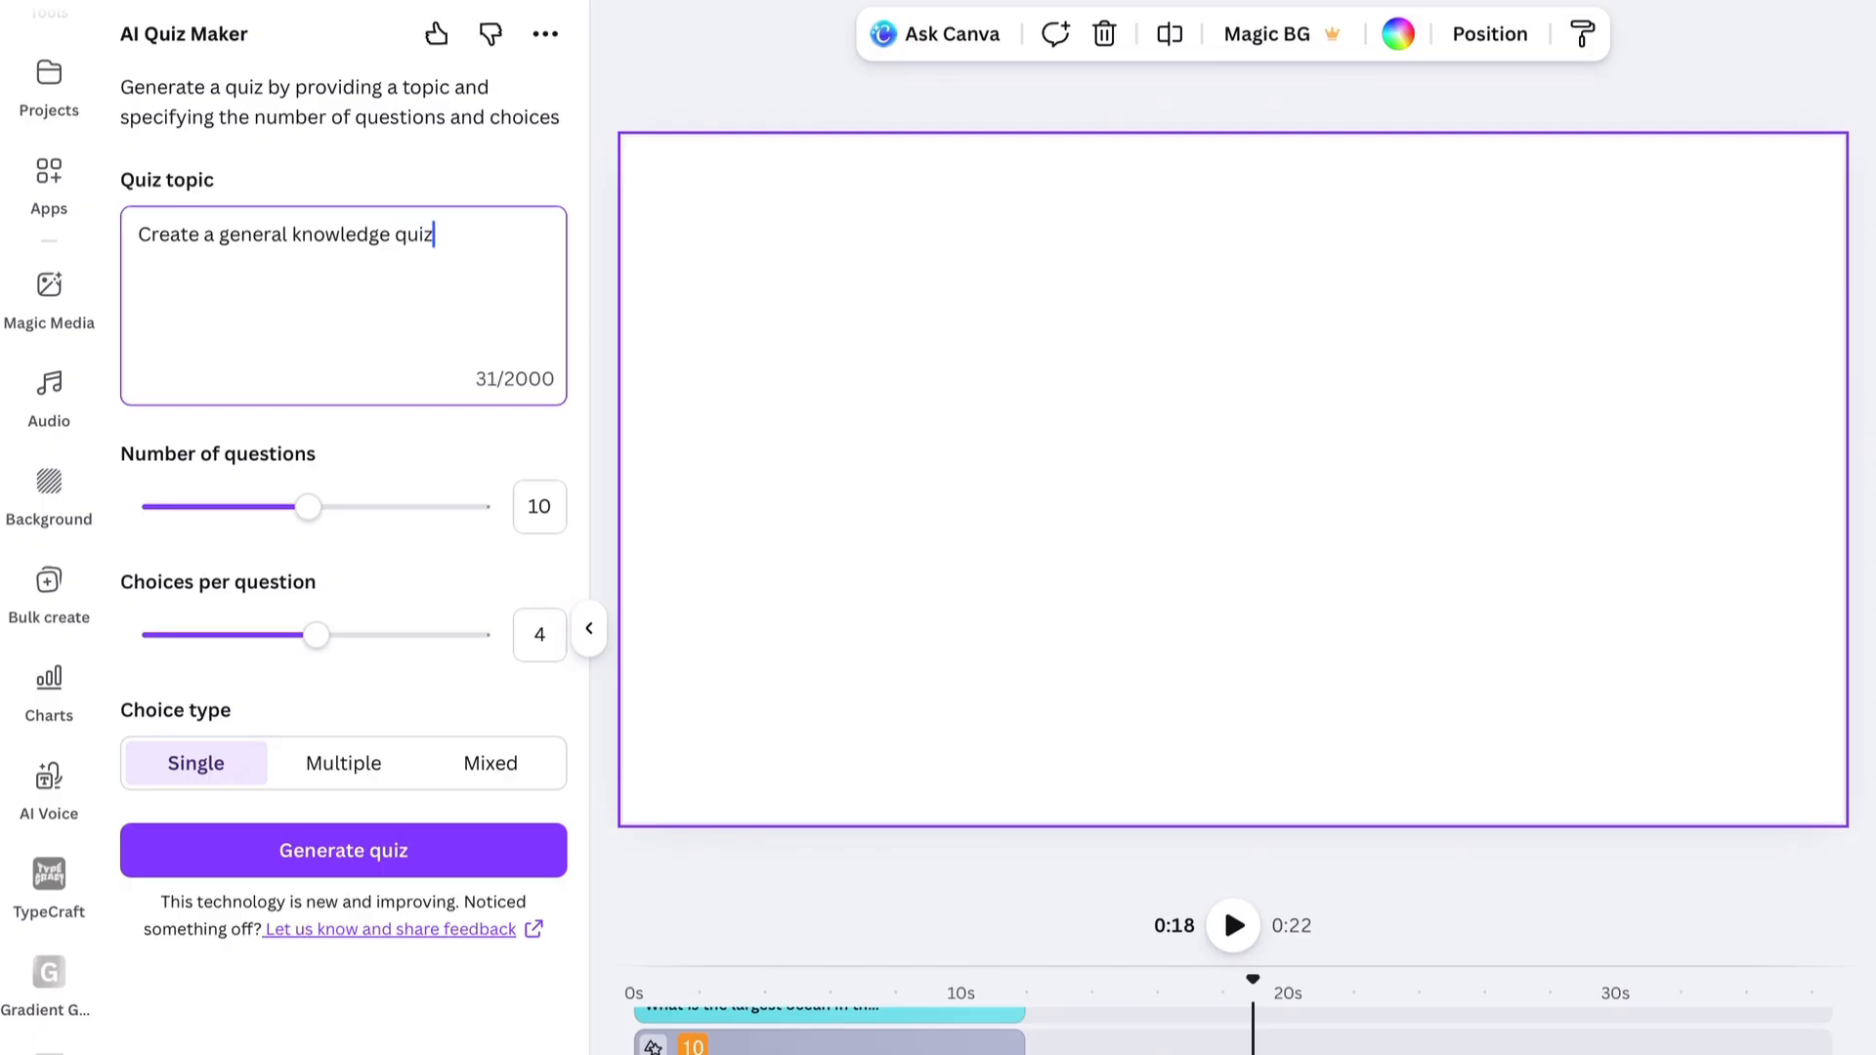
{"action": "mouse_move", "coordinate": [308, 505]}
{"action": "left_mouse_down"}
{"action": "mouse_move", "coordinate": [489, 512]}
{"action": "mouse_move", "coordinate": [311, 541]}
{"action": "left_mouse_up"}
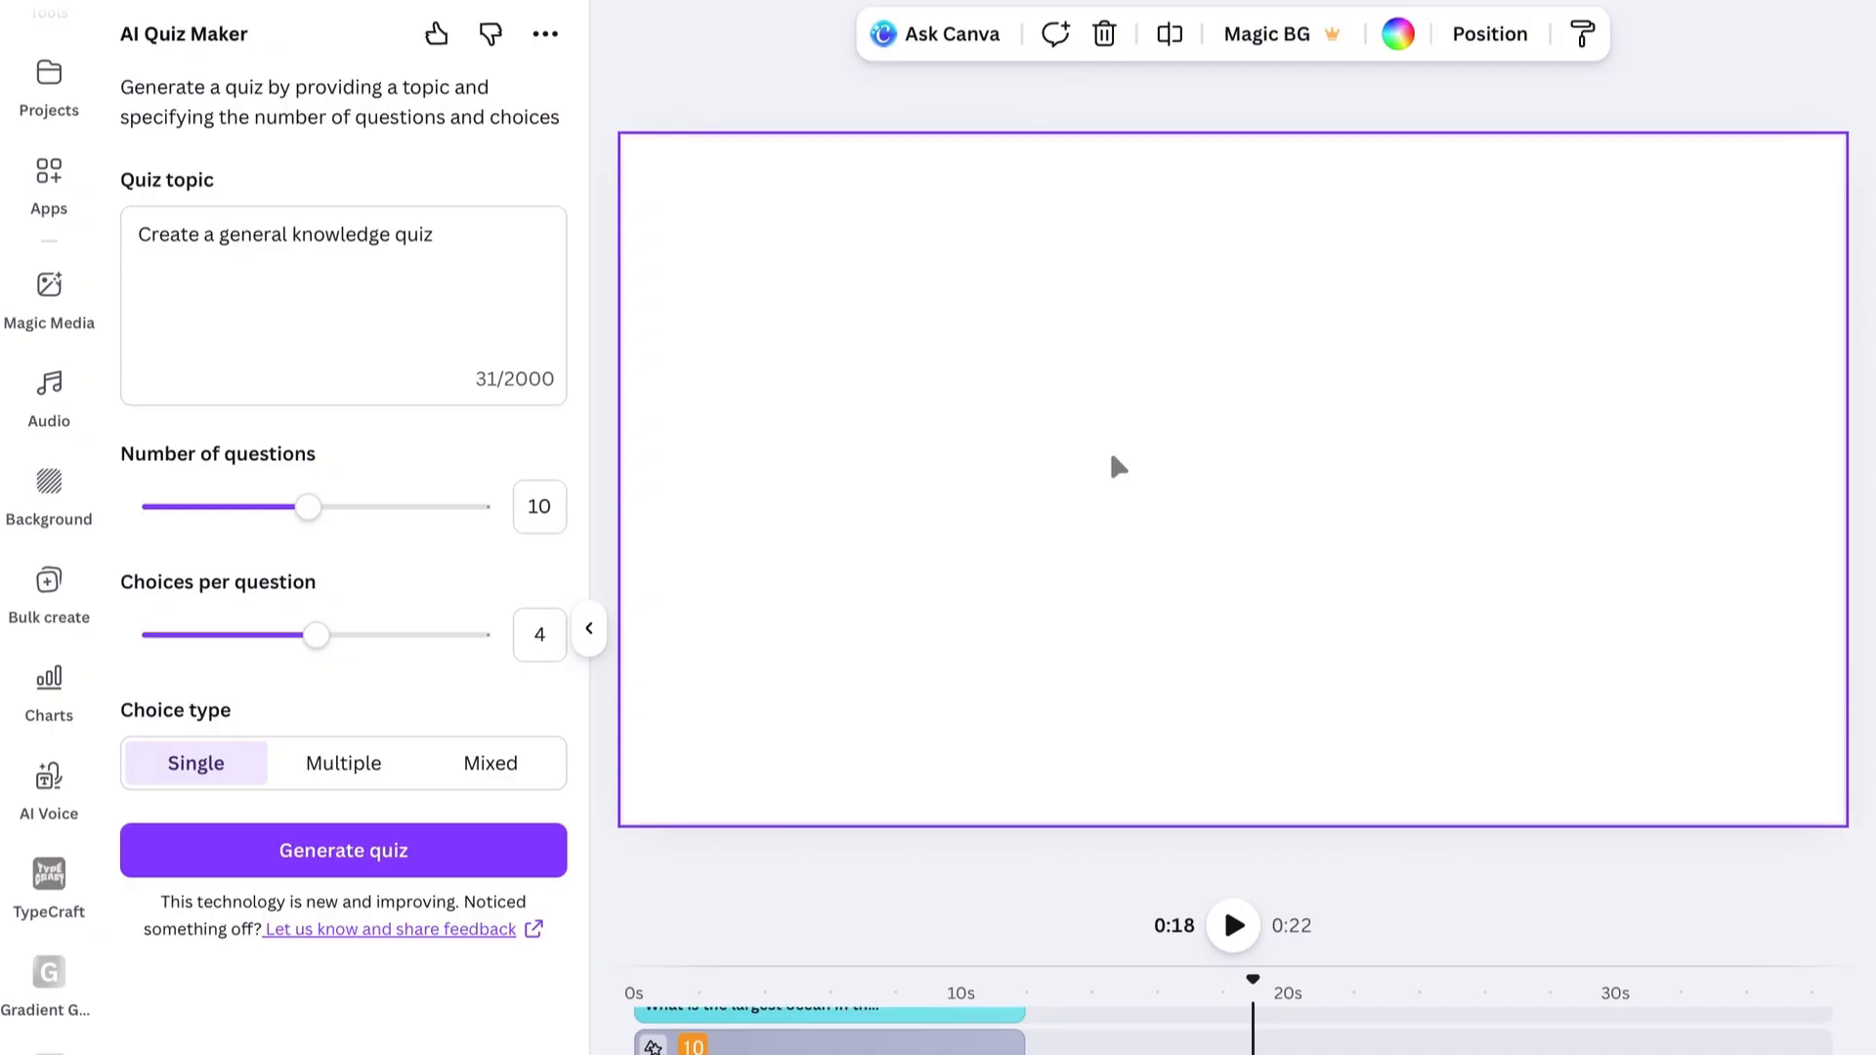
{"action": "left_click", "coordinate": [338, 856]}
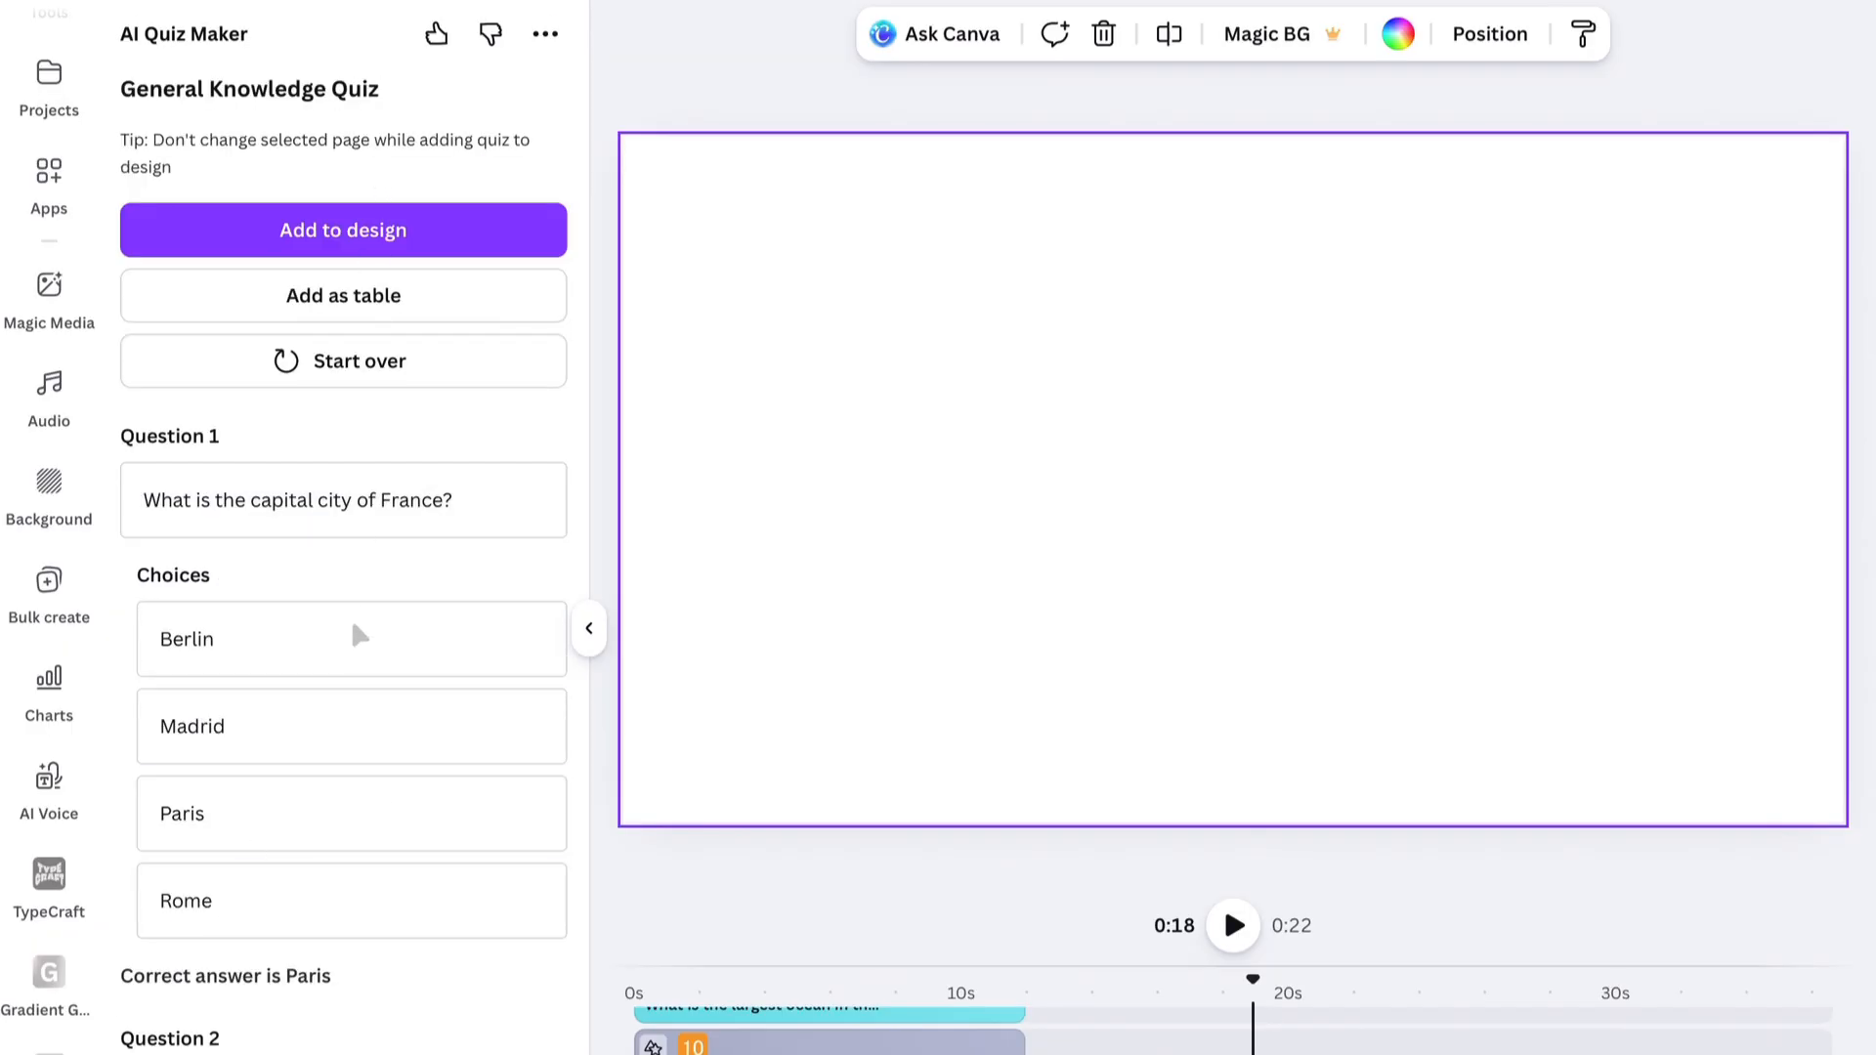
Review the generated general knowledge questions, their choices and the correct answers
{"action": "scroll", "coordinate": [351, 645], "scroll_direction": "down", "scroll_amount": 2}
{"action": "scroll", "coordinate": [339, 867], "scroll_direction": "down", "scroll_amount": 15}
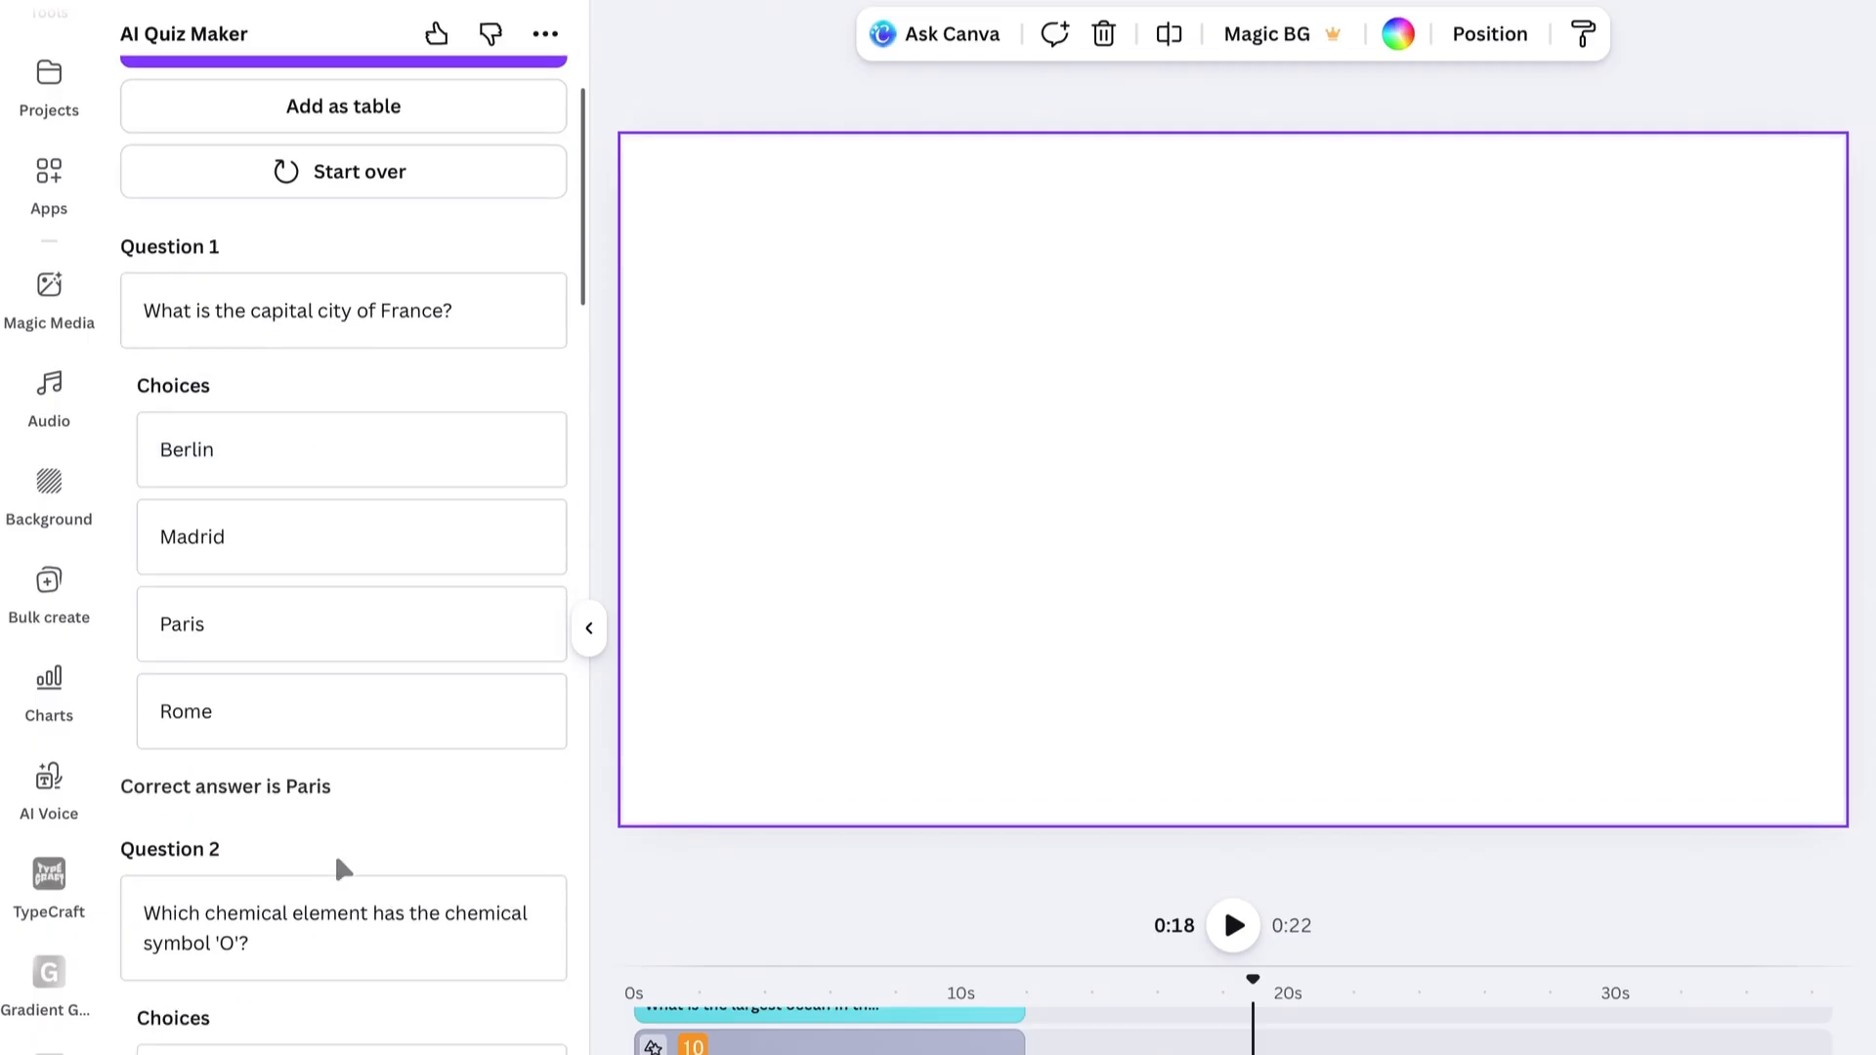
{"action": "scroll", "coordinate": [342, 868], "scroll_direction": "down", "scroll_amount": 15}
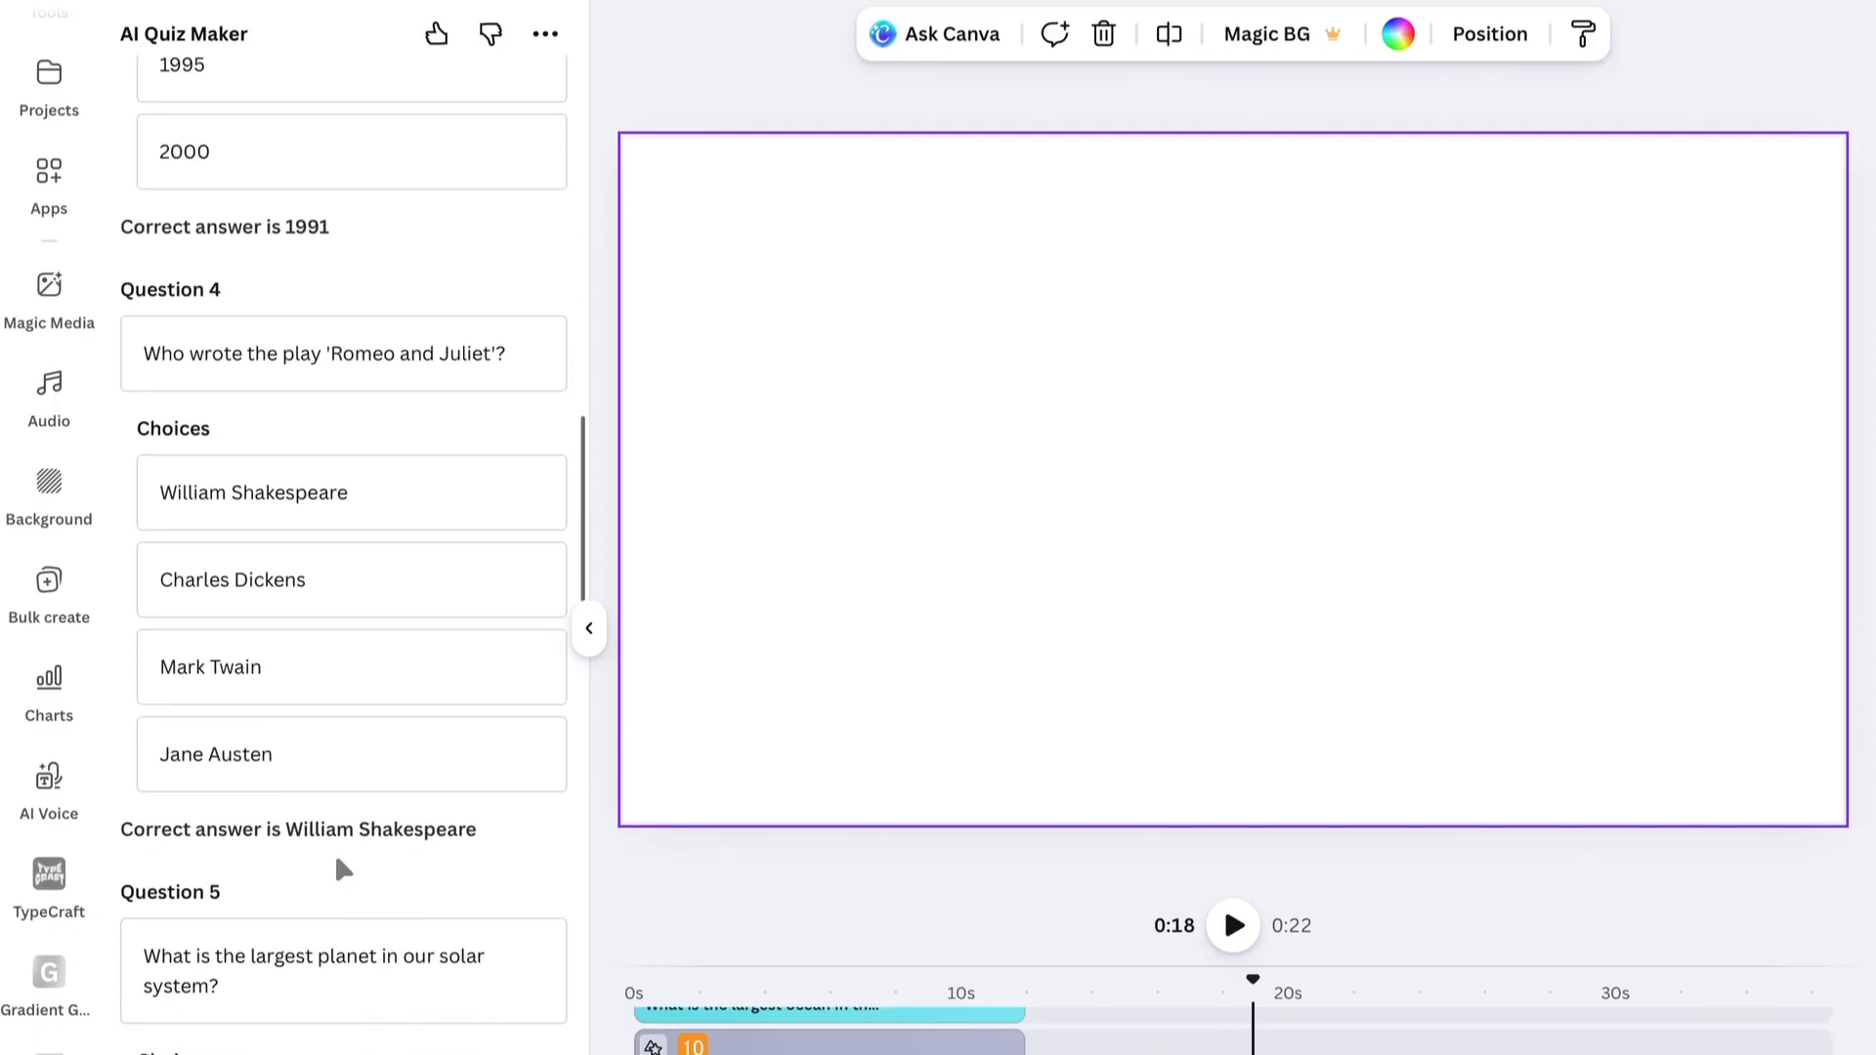
{"action": "scroll", "coordinate": [337, 862], "scroll_direction": "down", "scroll_amount": 15}
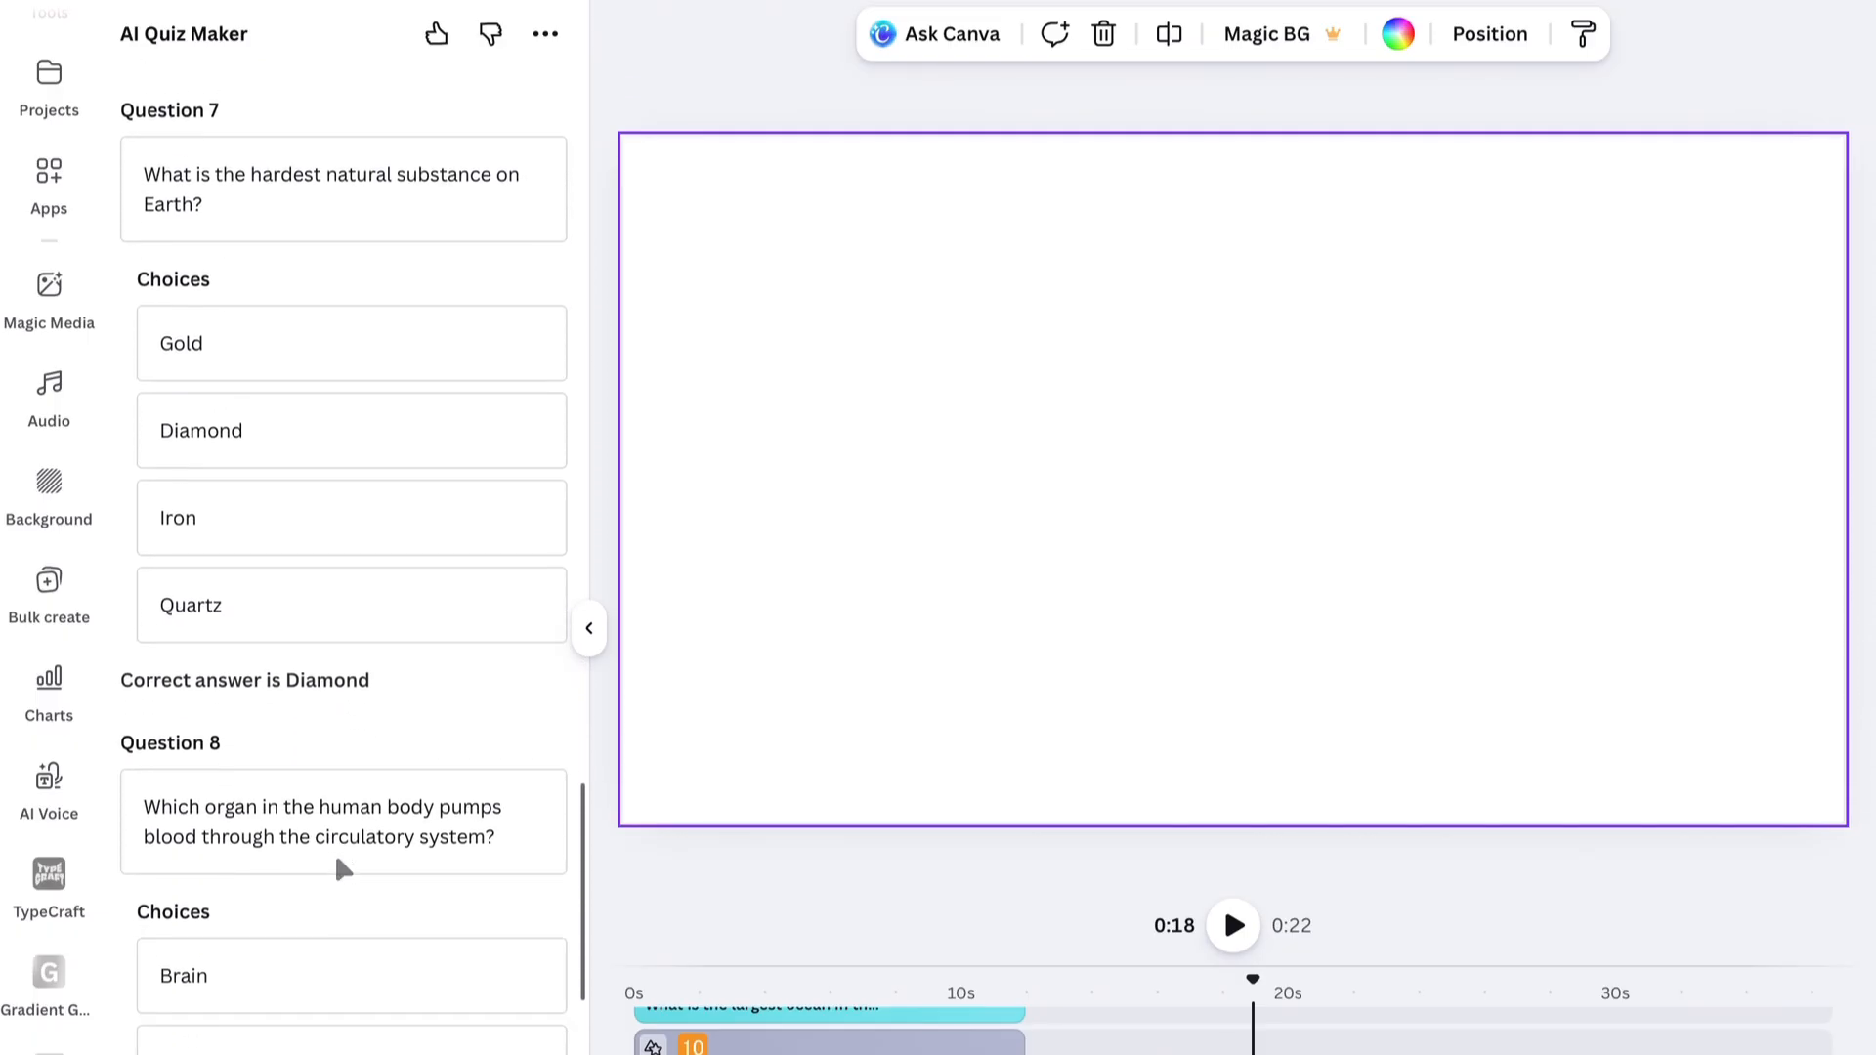
{"action": "scroll", "coordinate": [337, 862], "scroll_direction": "up", "scroll_amount": 20}
{"action": "scroll", "coordinate": [344, 869], "scroll_direction": "up", "scroll_amount": 10}
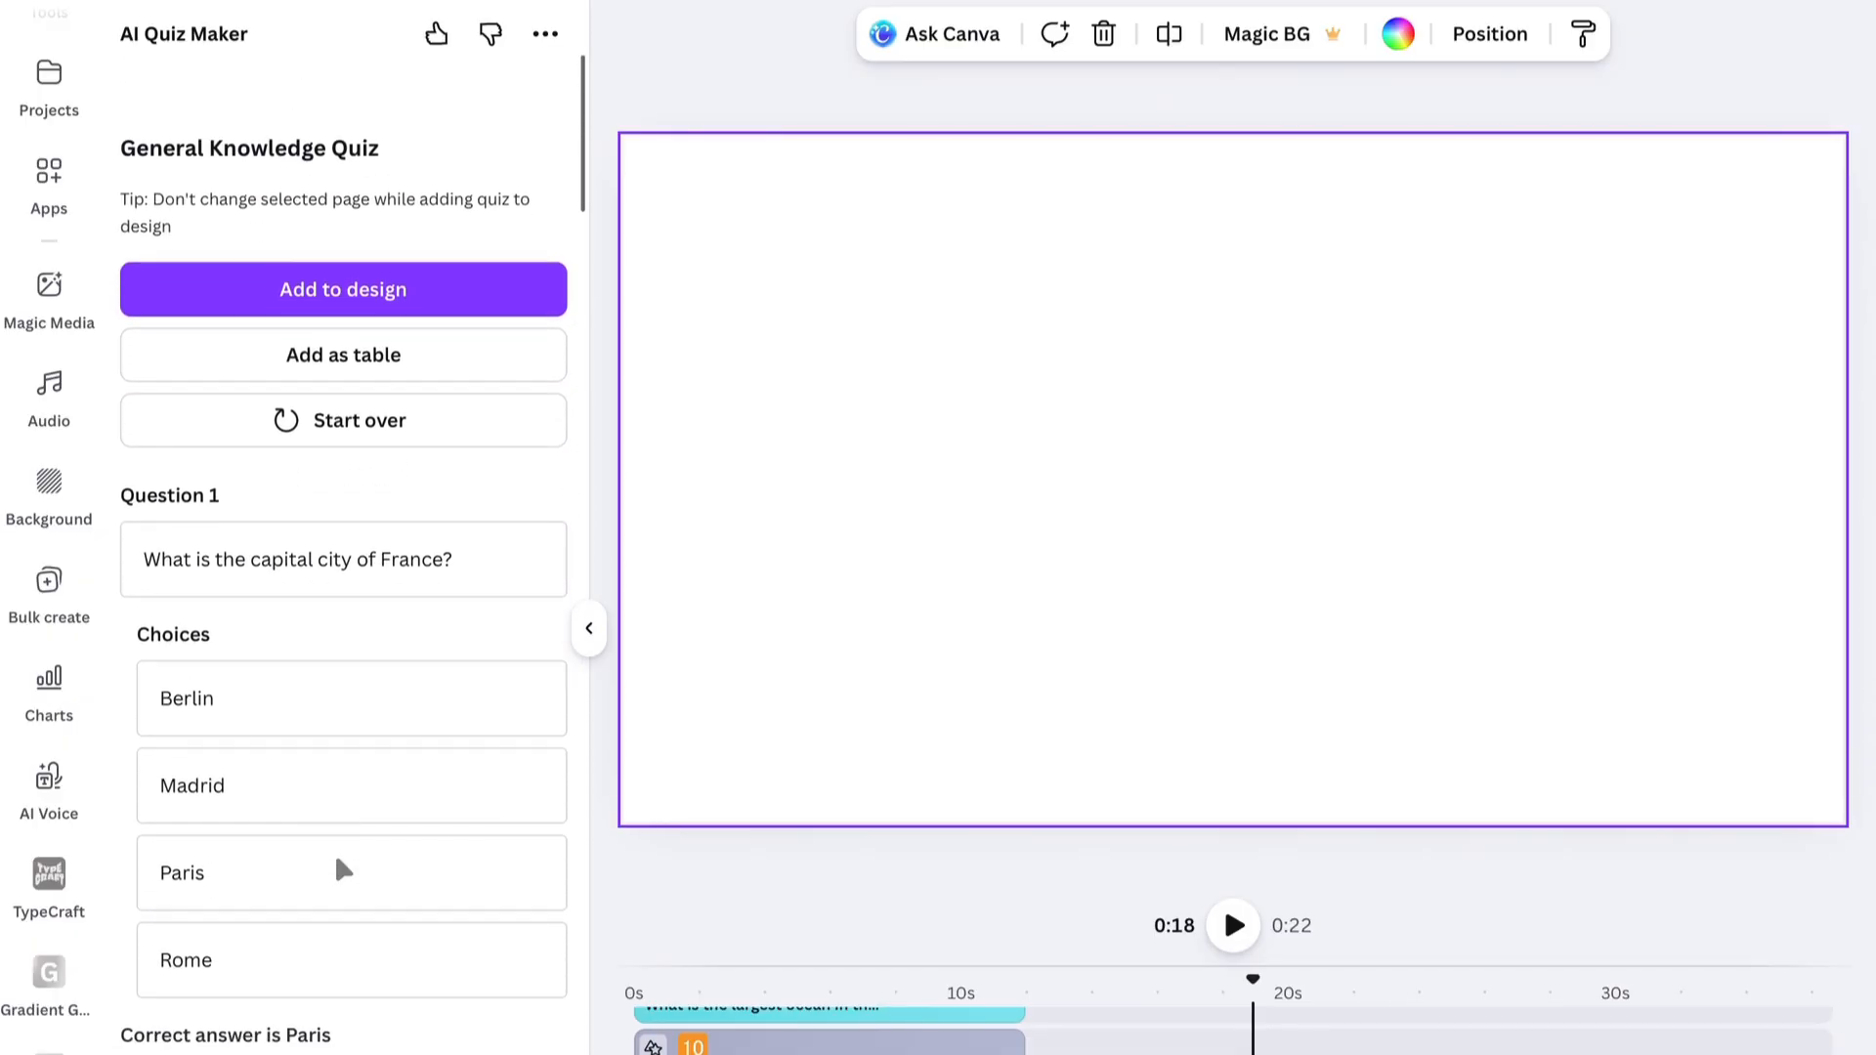
{"action": "scroll", "coordinate": [344, 870], "scroll_direction": "down", "scroll_amount": 1}
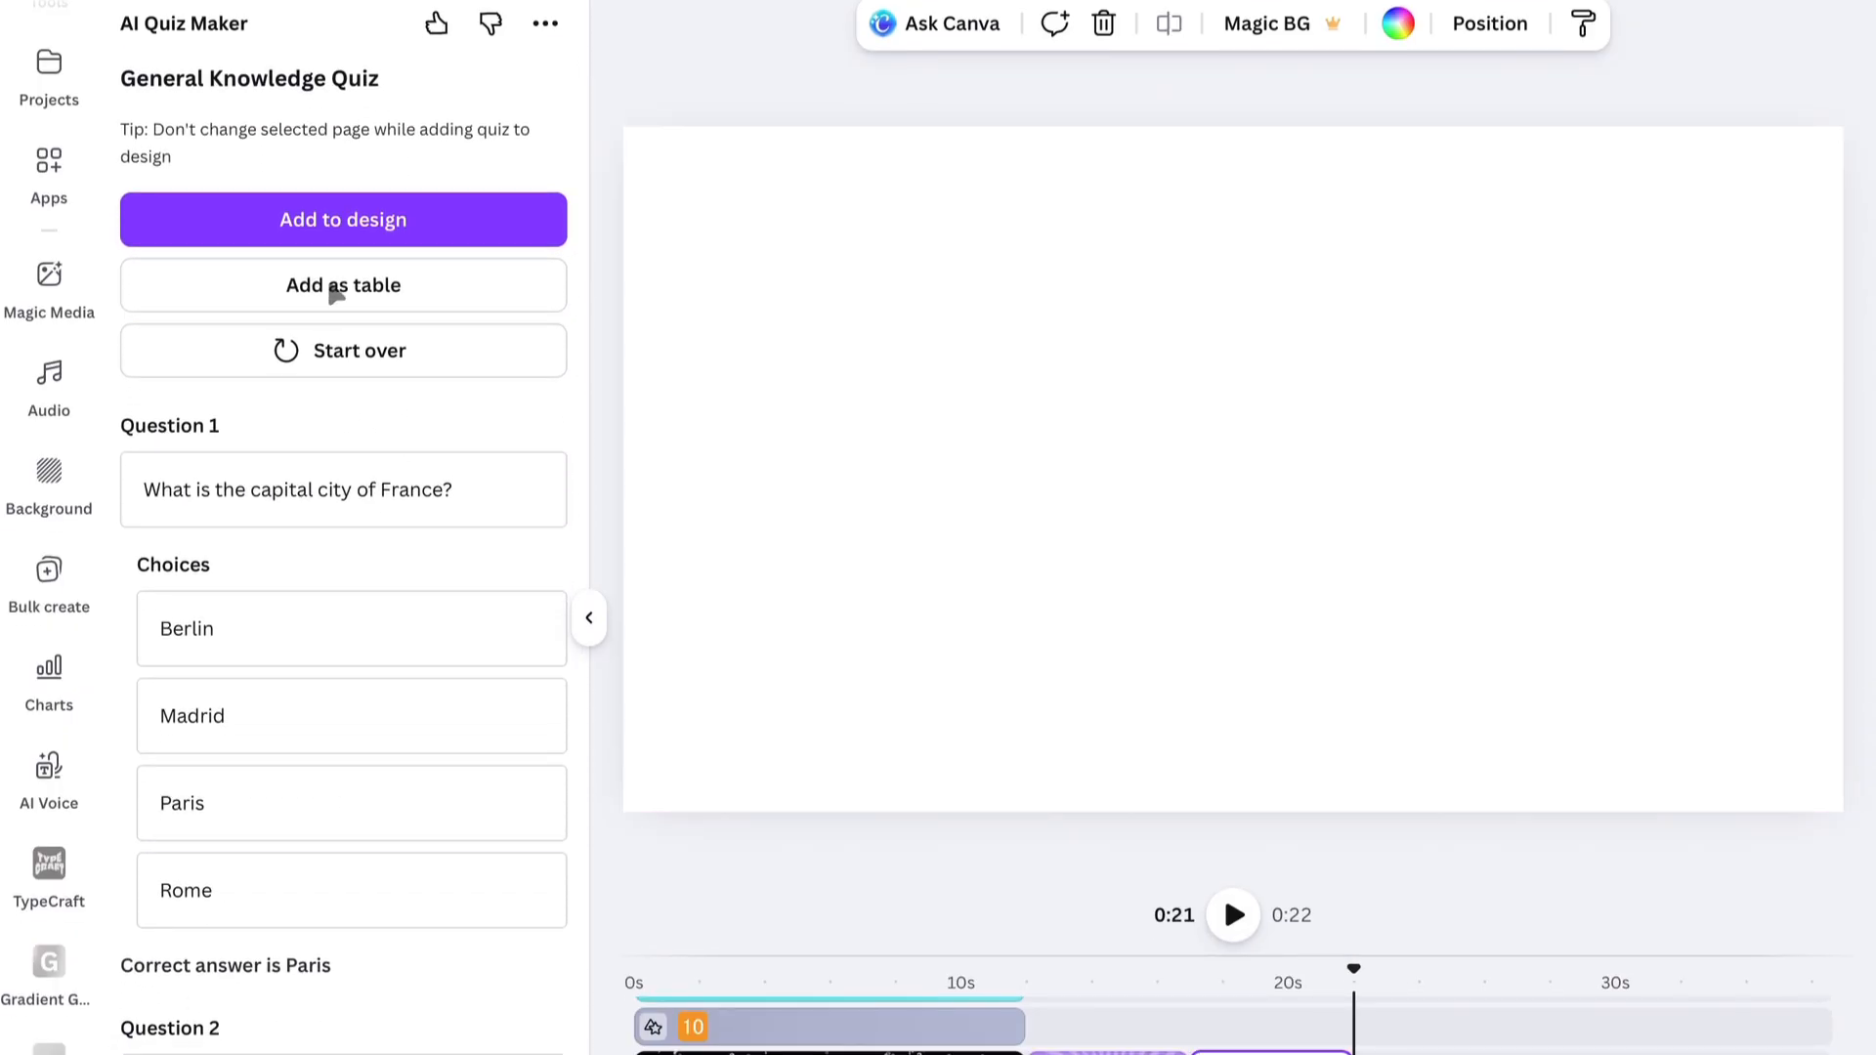
Add the generated quiz to the design as a table and copy that table
{"action": "left_click", "coordinate": [908, 352]}
{"action": "left_click", "coordinate": [401, 290]}
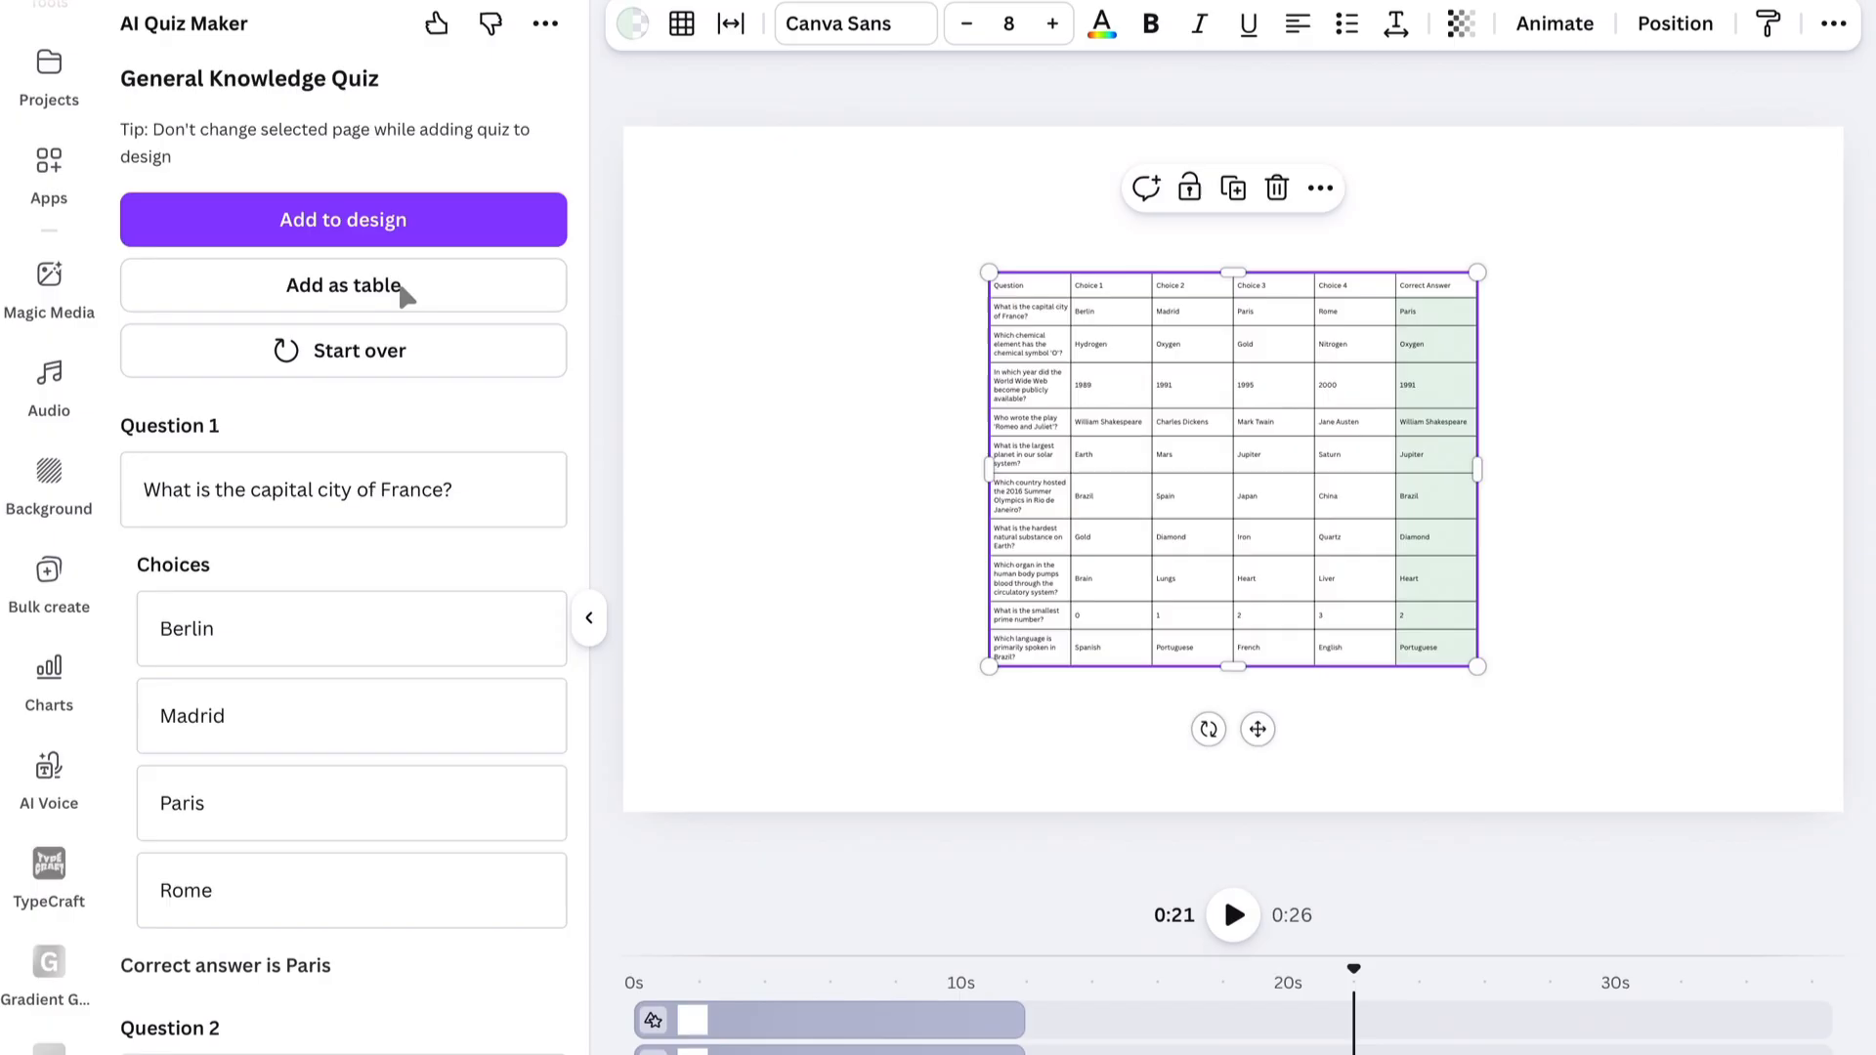
{"action": "left_click", "coordinate": [1320, 188]}
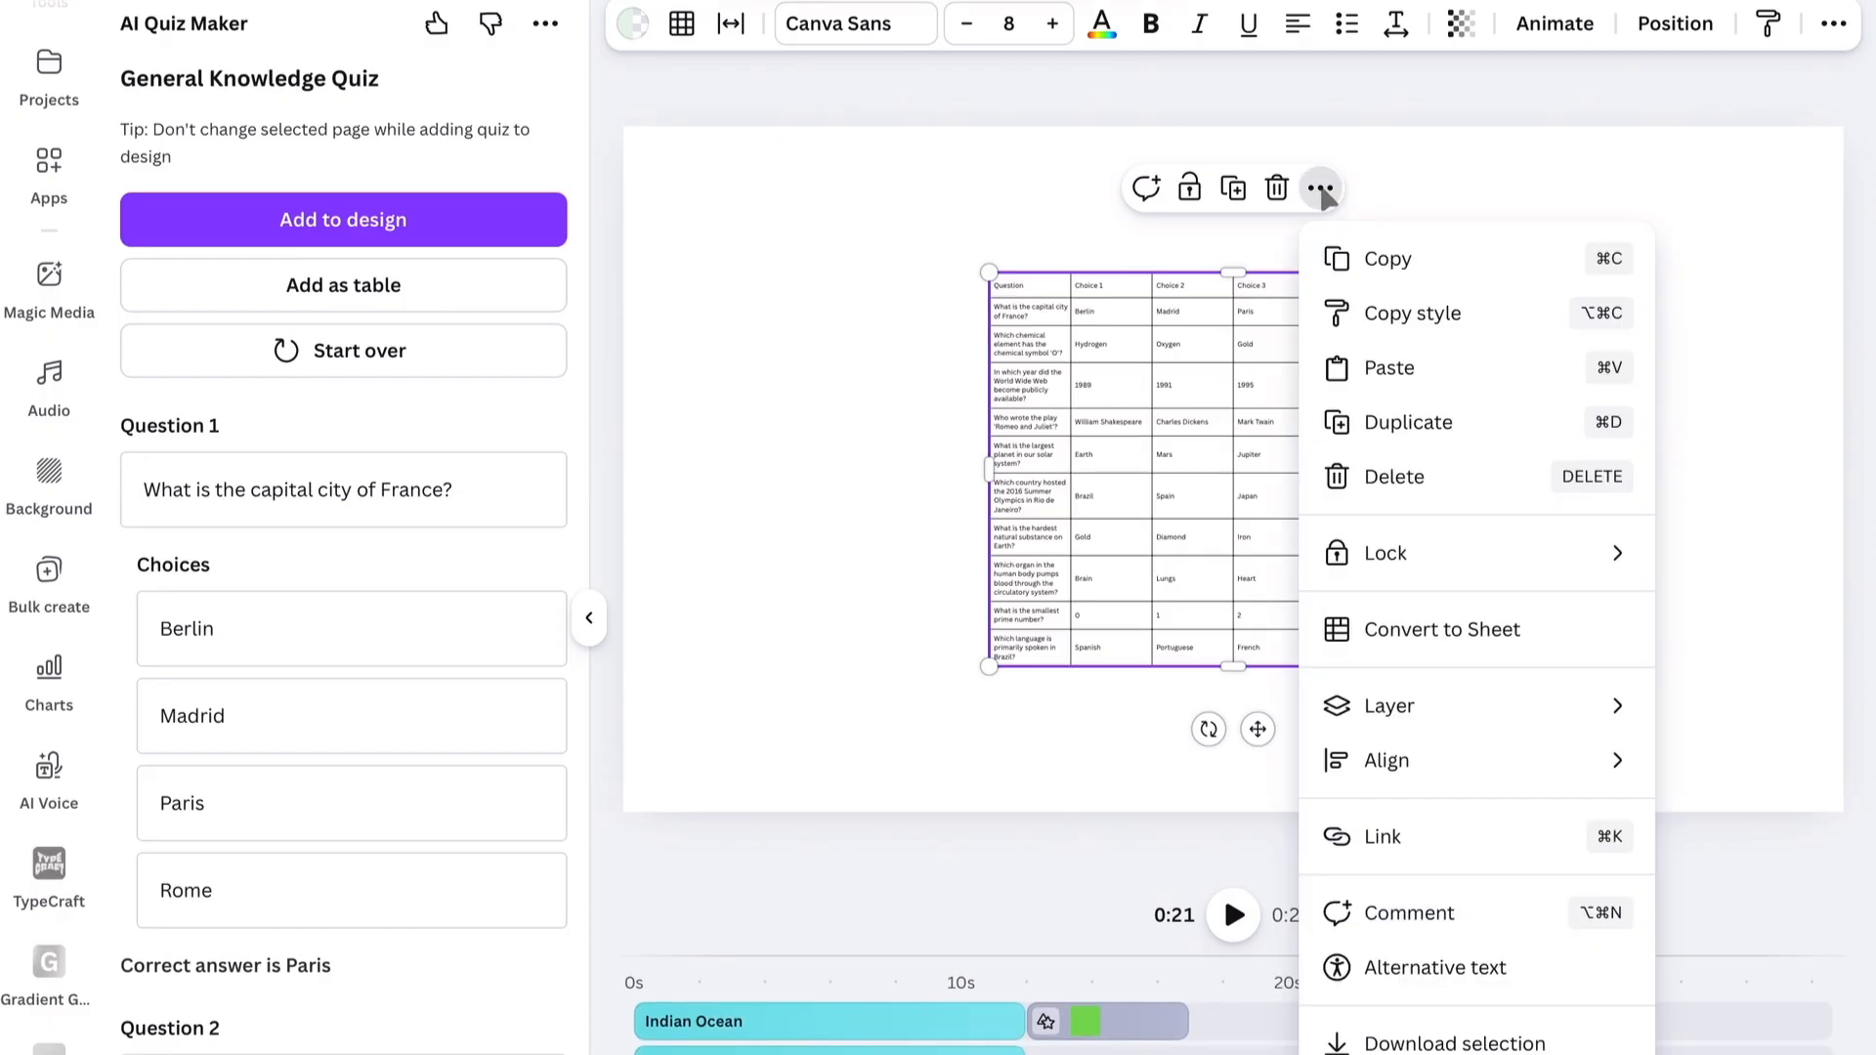
{"action": "left_click", "coordinate": [1369, 258]}
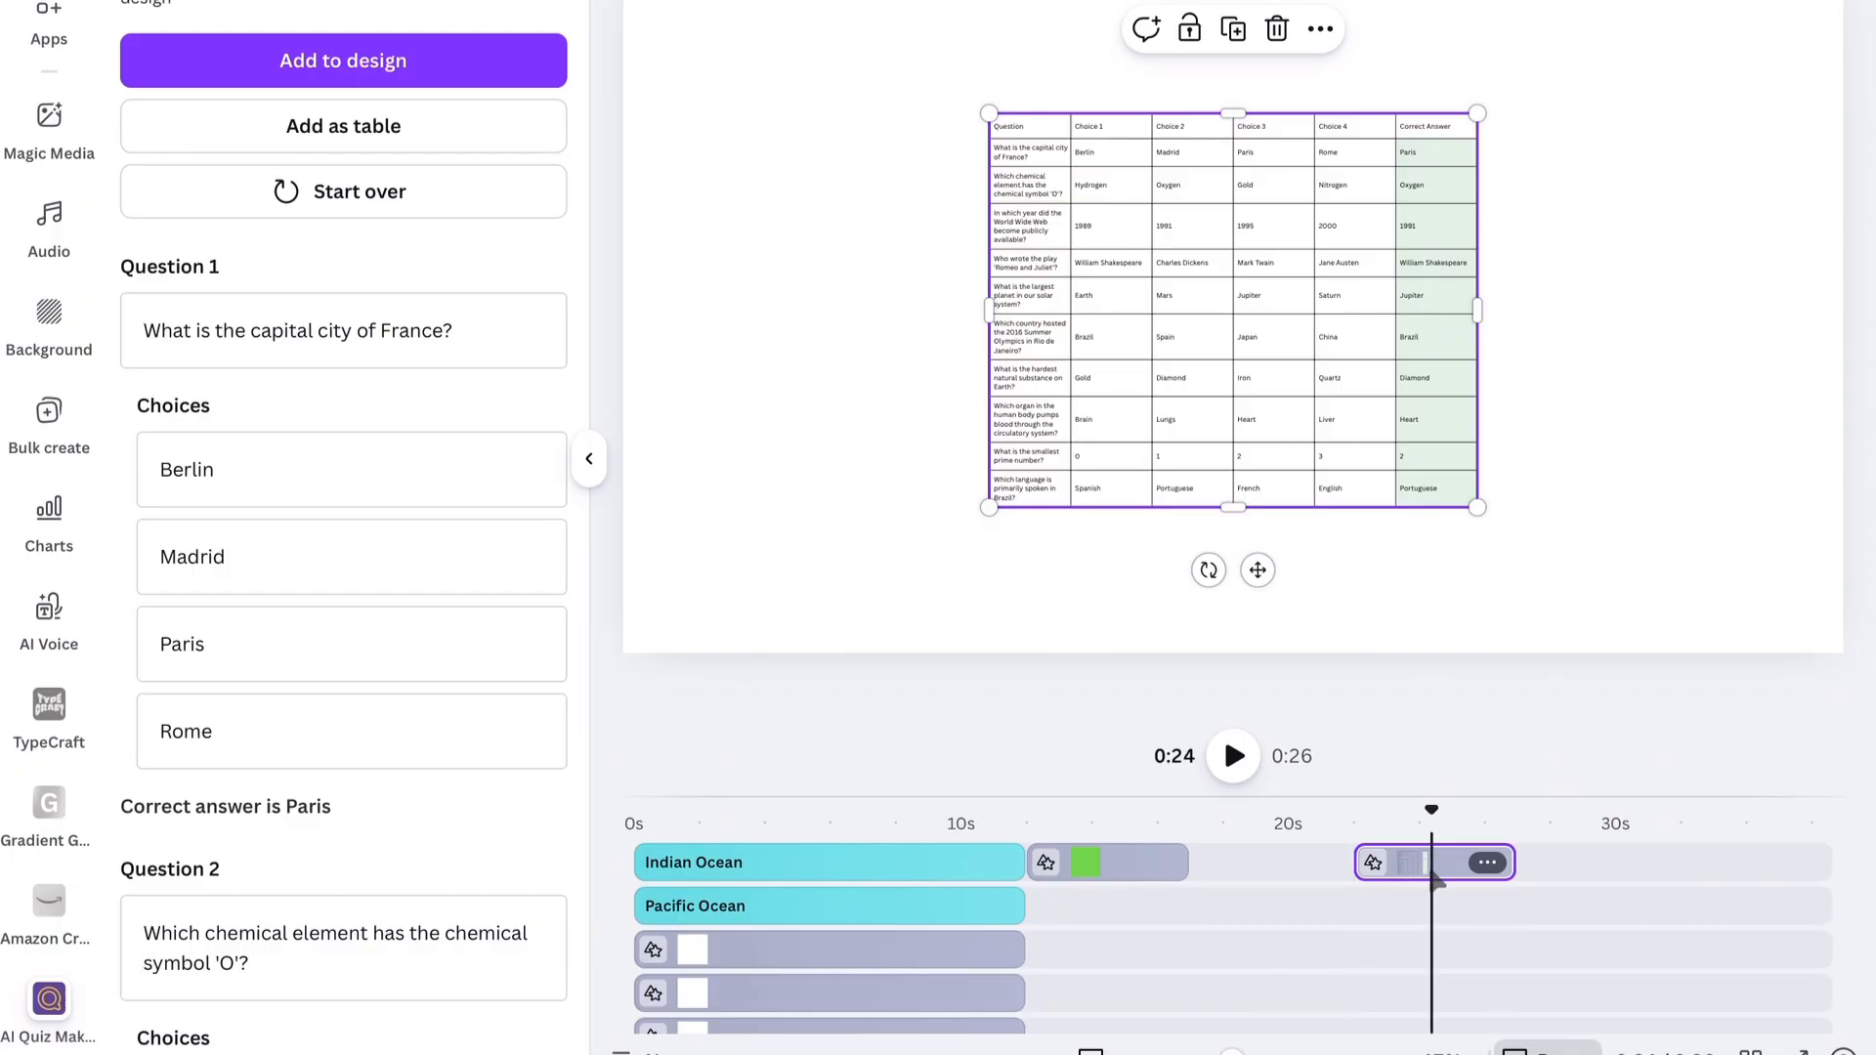
Delete the quiz table and the blank page, and return the playhead to the start of the video
{"action": "key", "text": "Delete"}
{"action": "scroll", "coordinate": [1436, 881], "scroll_direction": "down", "scroll_amount": 3}
{"action": "left_click", "coordinate": [1276, 911]}
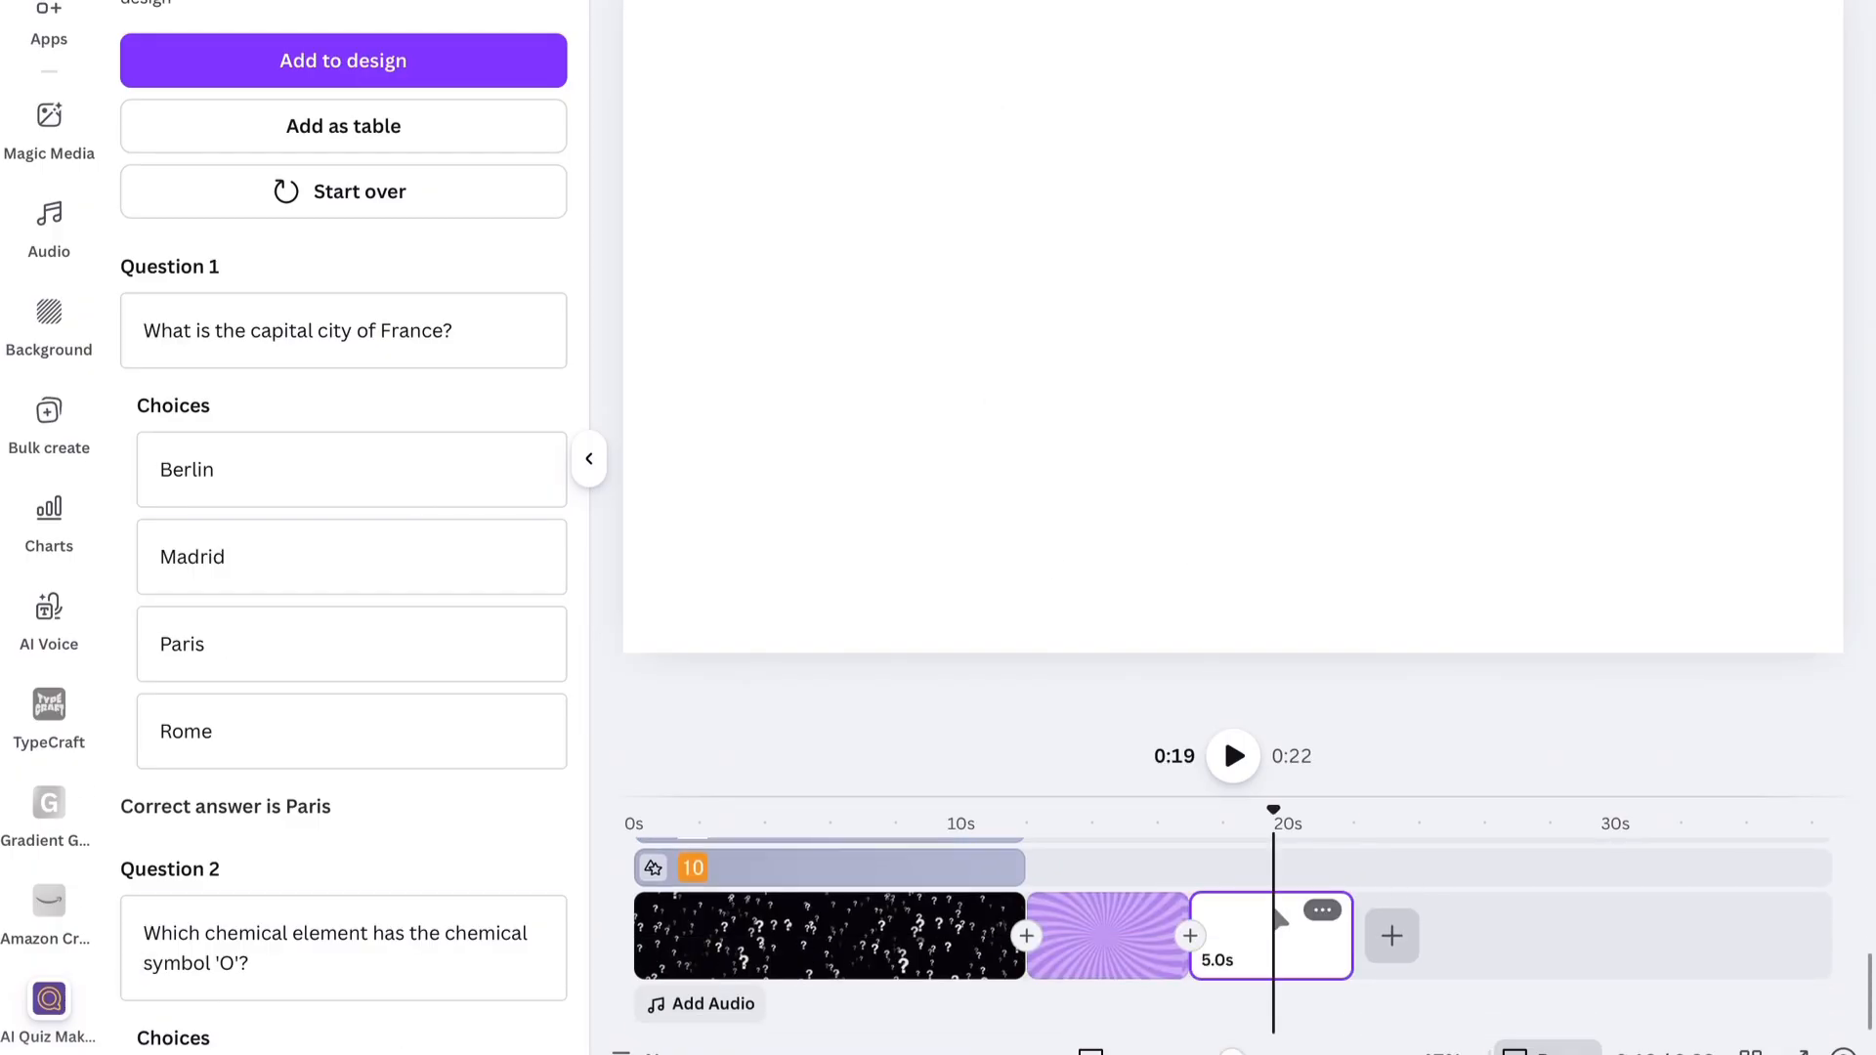
{"action": "key", "text": "Delete"}
{"action": "left_click_drag", "start_coordinate": [1190, 818], "coordinate": [633, 818]}
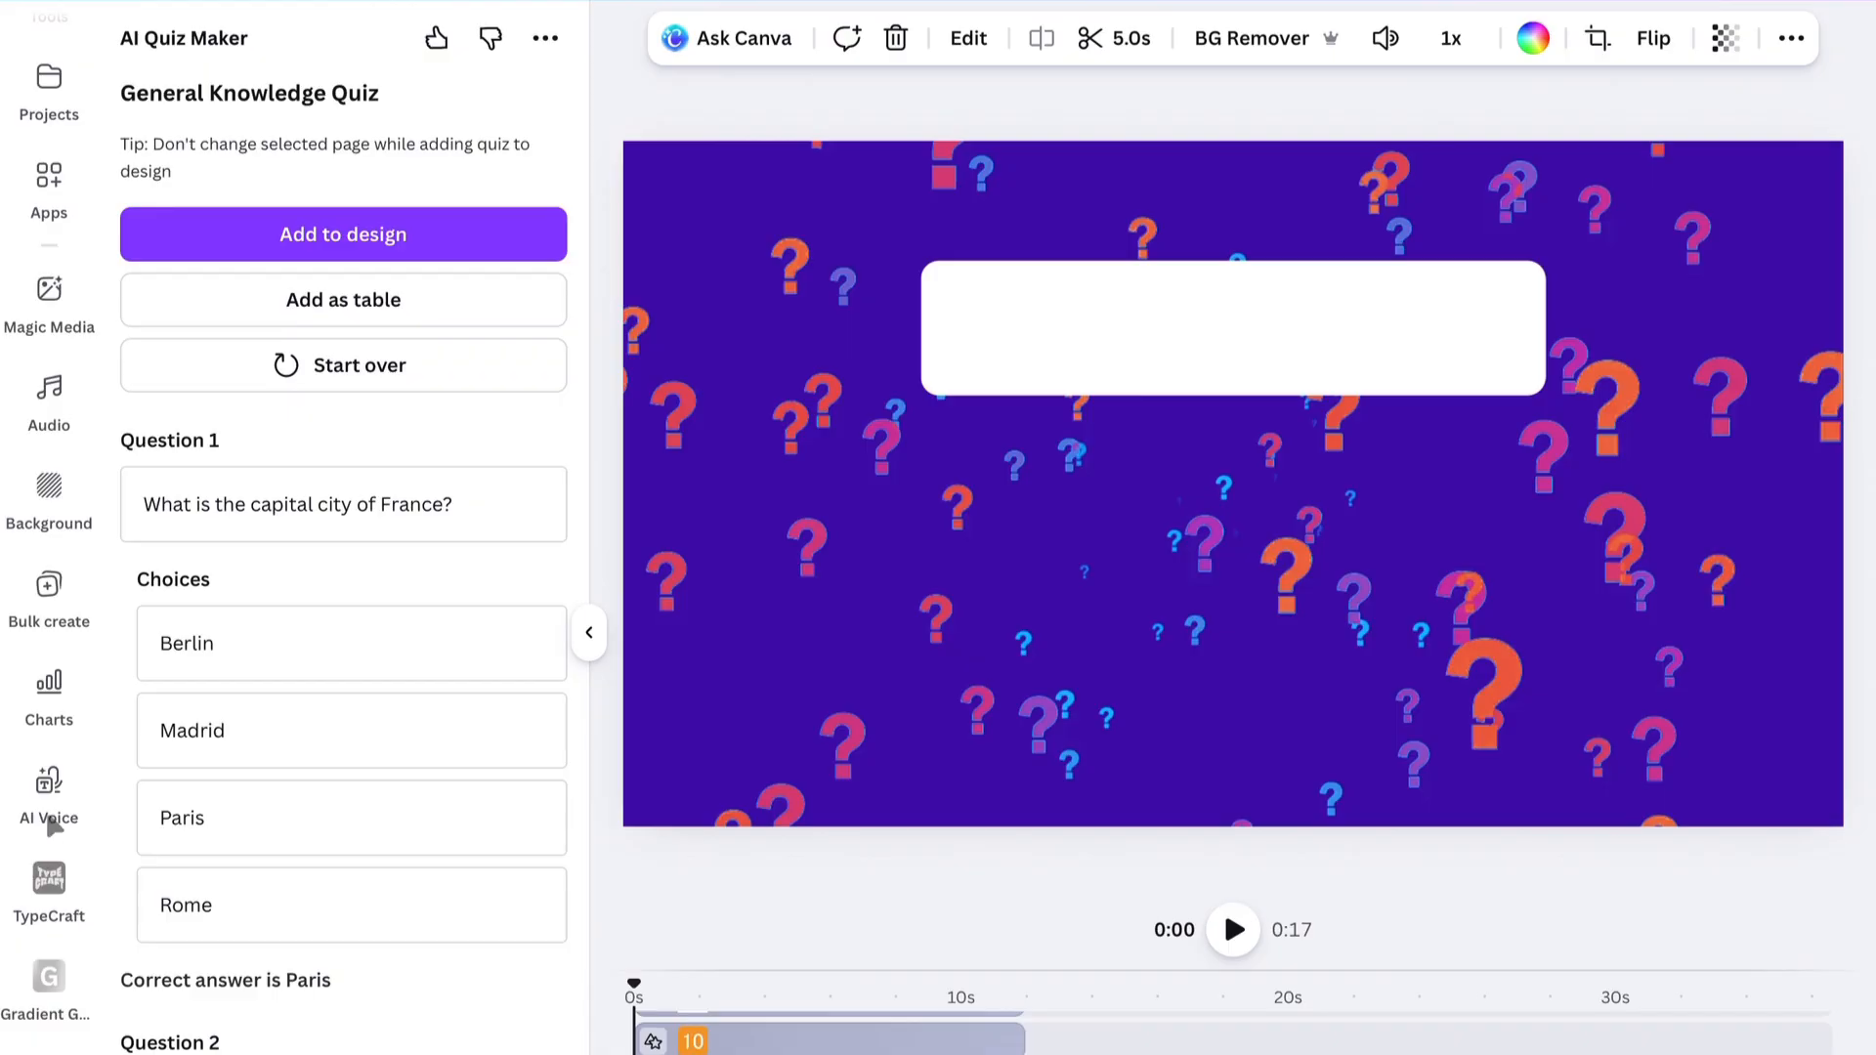
Replace the previous app search with a search for "Bulk create"
{"action": "scroll", "coordinate": [20, 401], "scroll_direction": "up", "scroll_amount": 1}
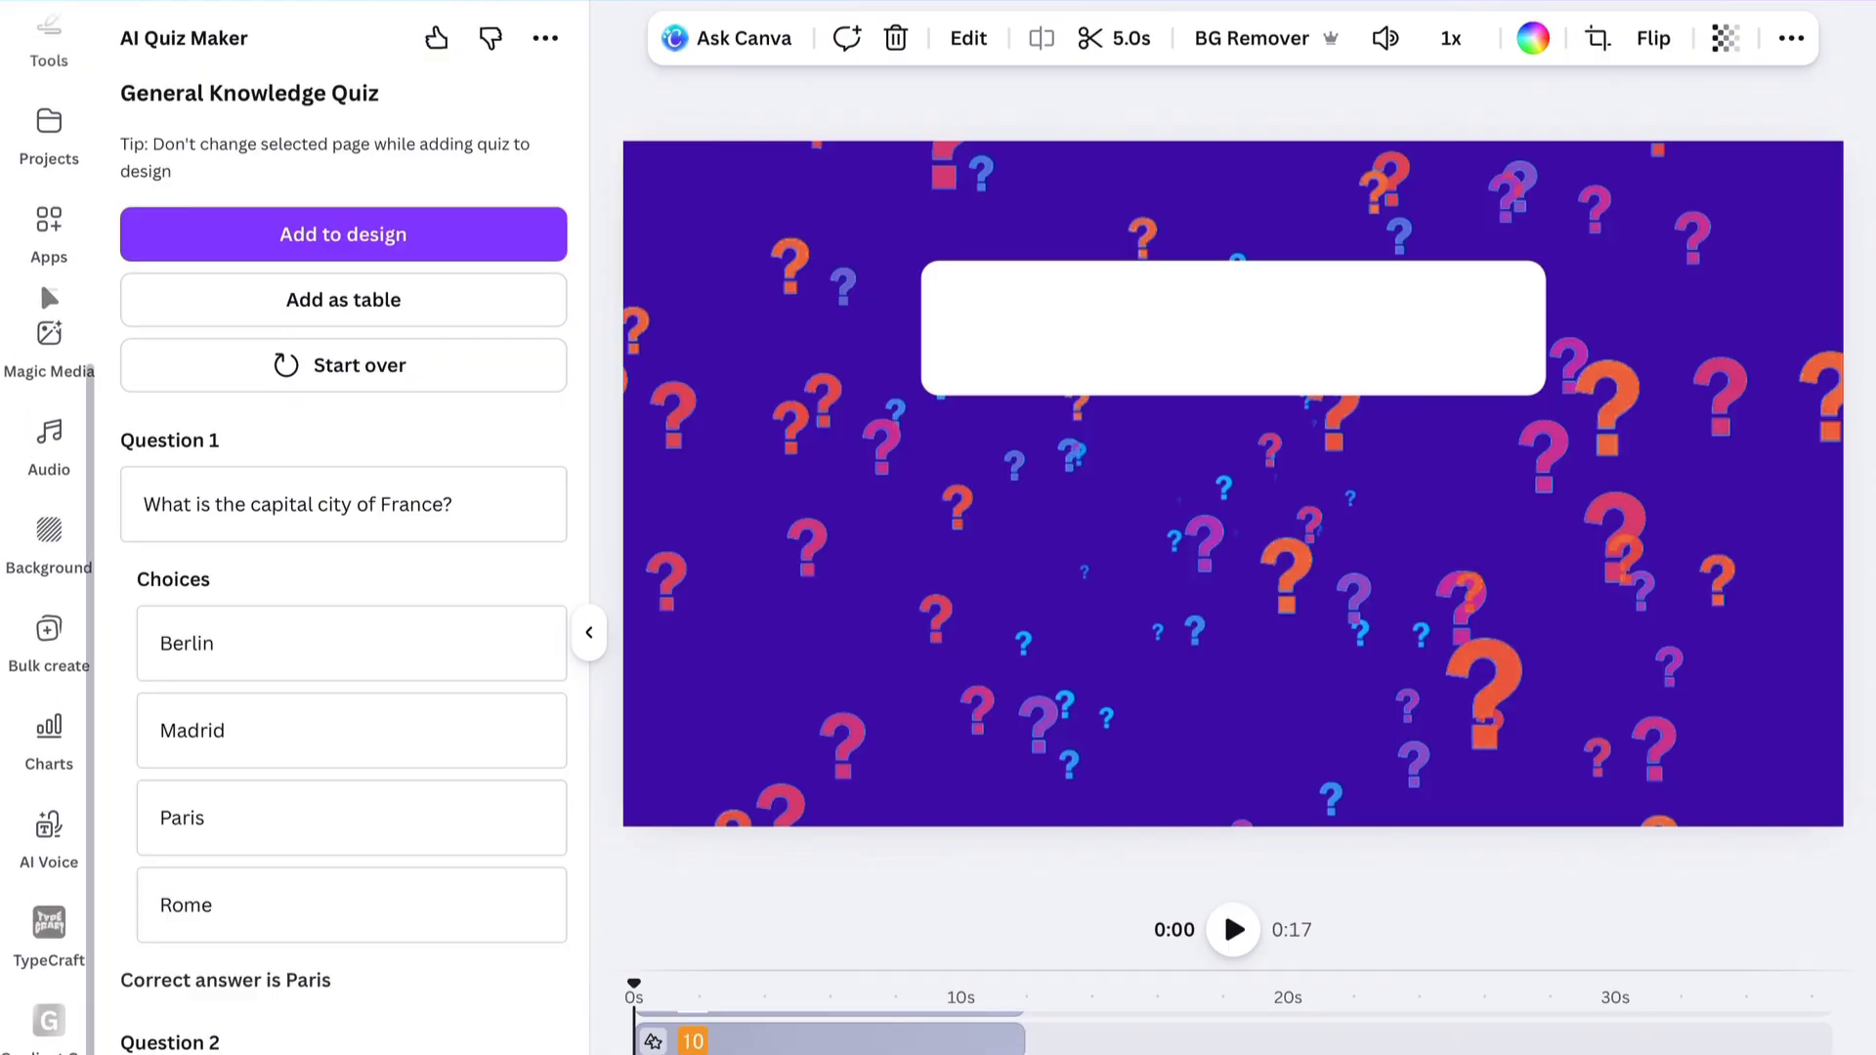
{"action": "left_click", "coordinate": [56, 216]}
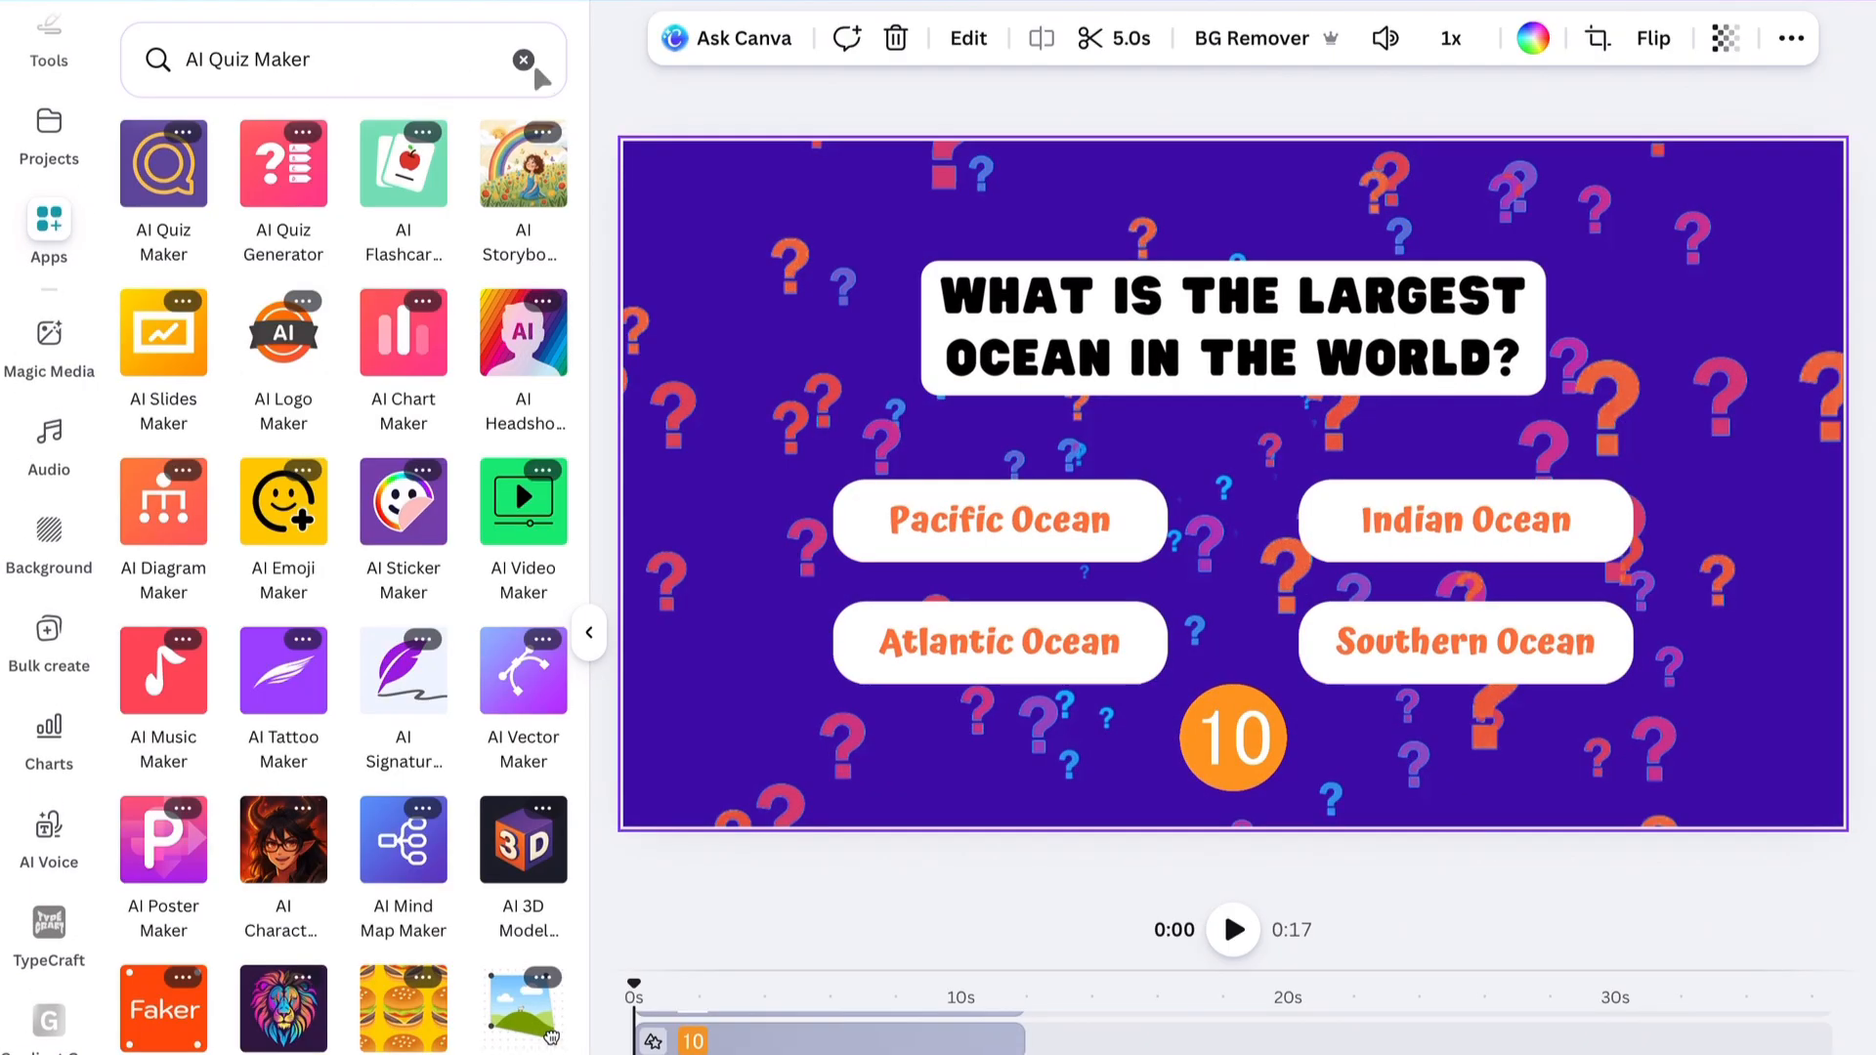
{"action": "left_click", "coordinate": [524, 60]}
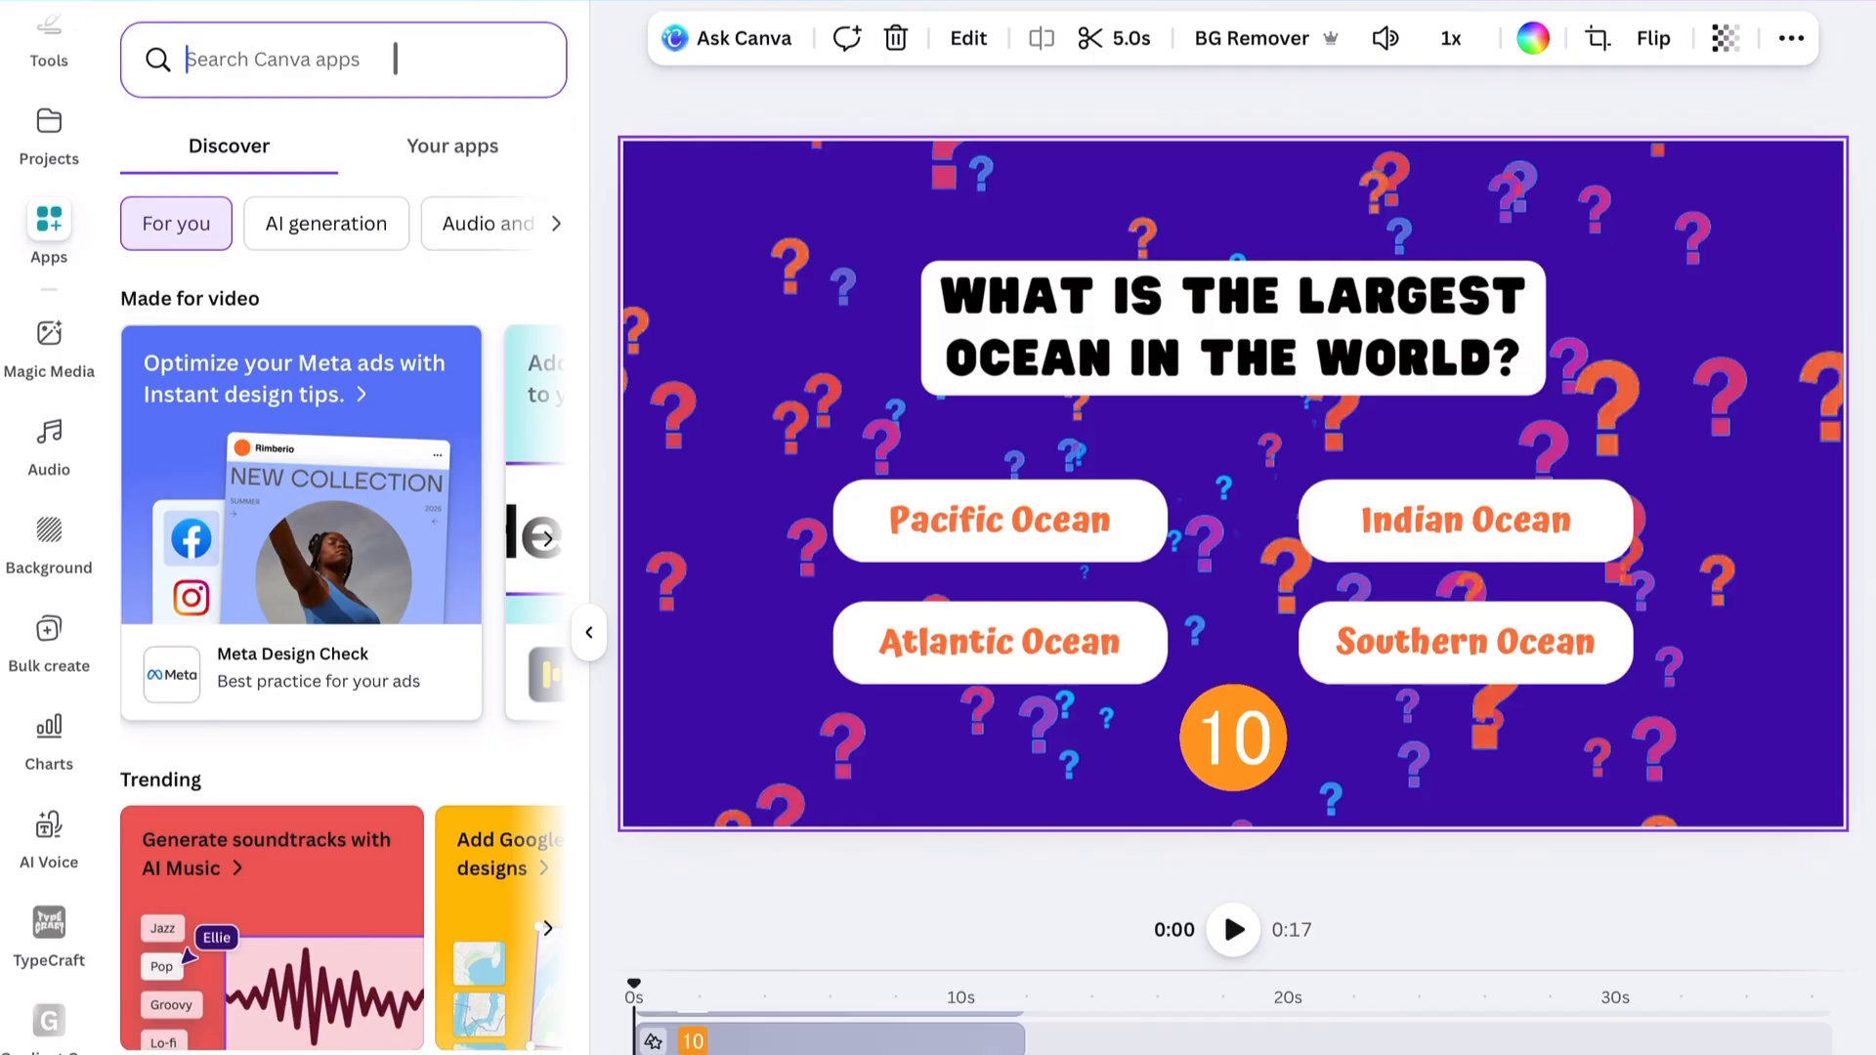
{"action": "type", "text": "Bulk create"}
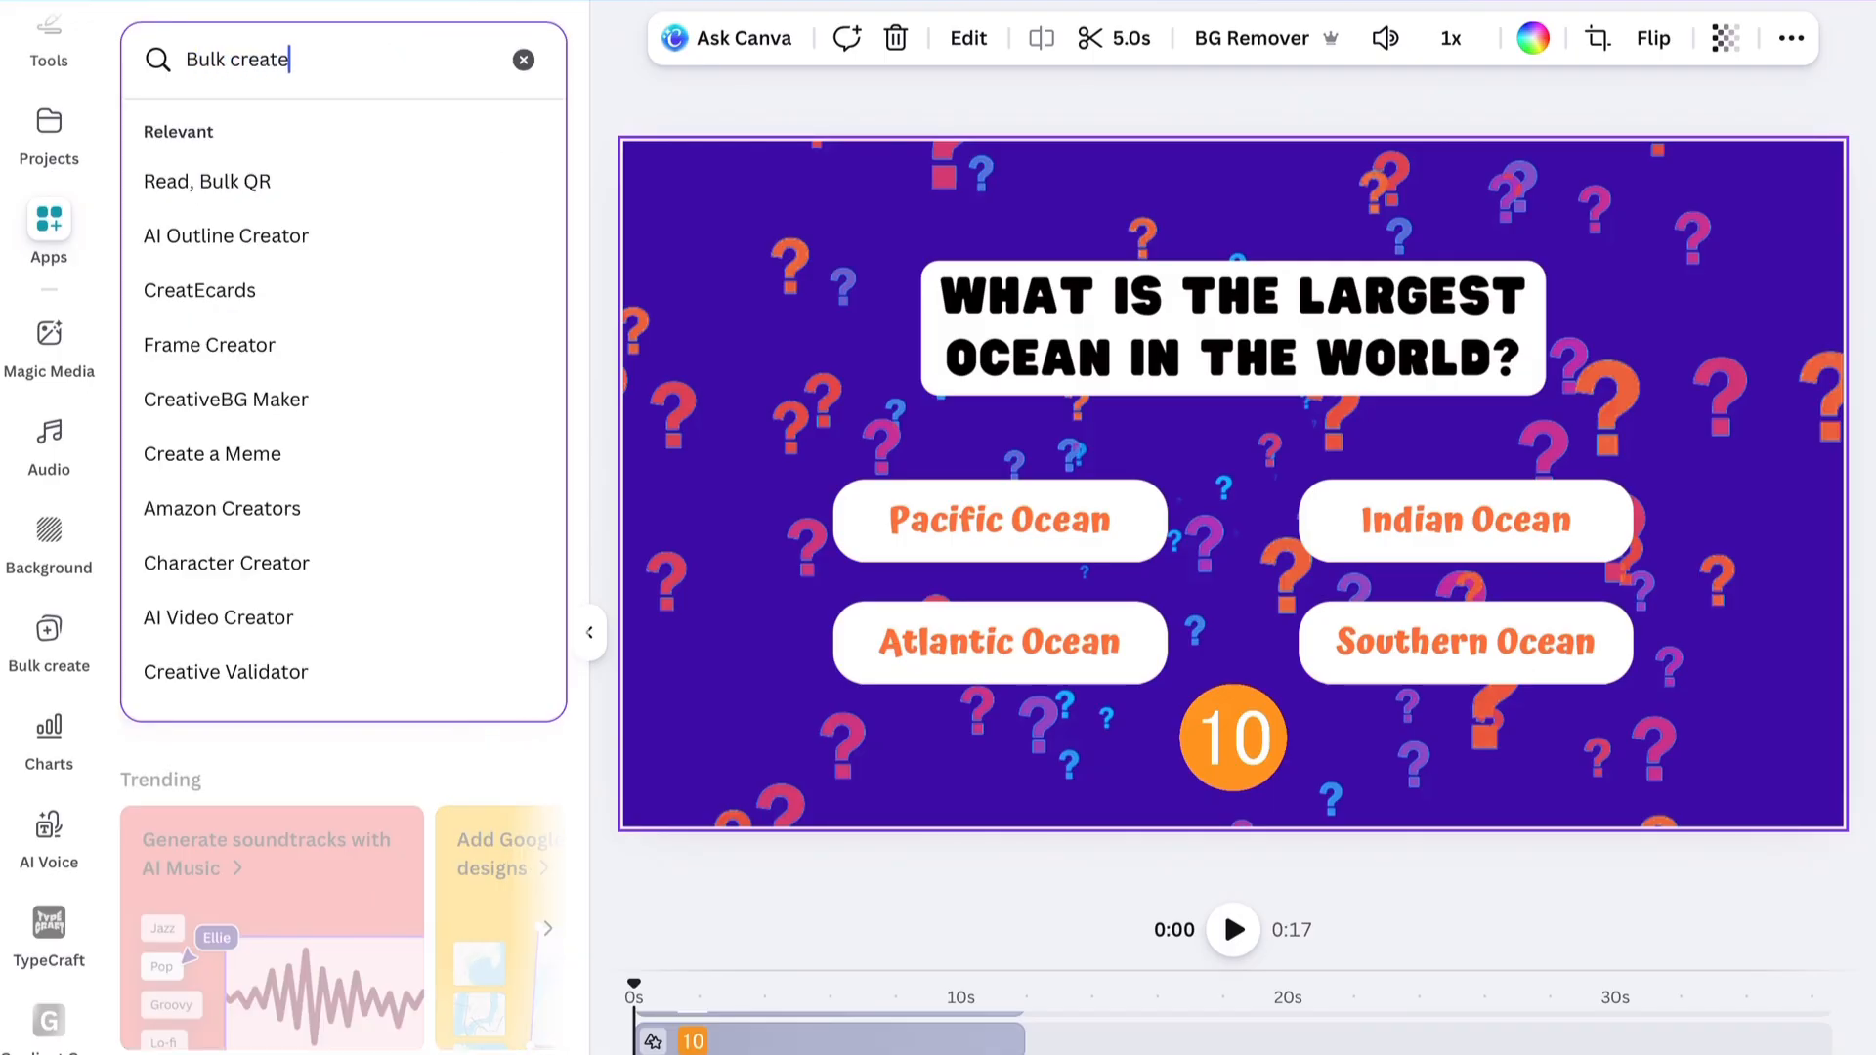
{"action": "key", "text": "Return"}
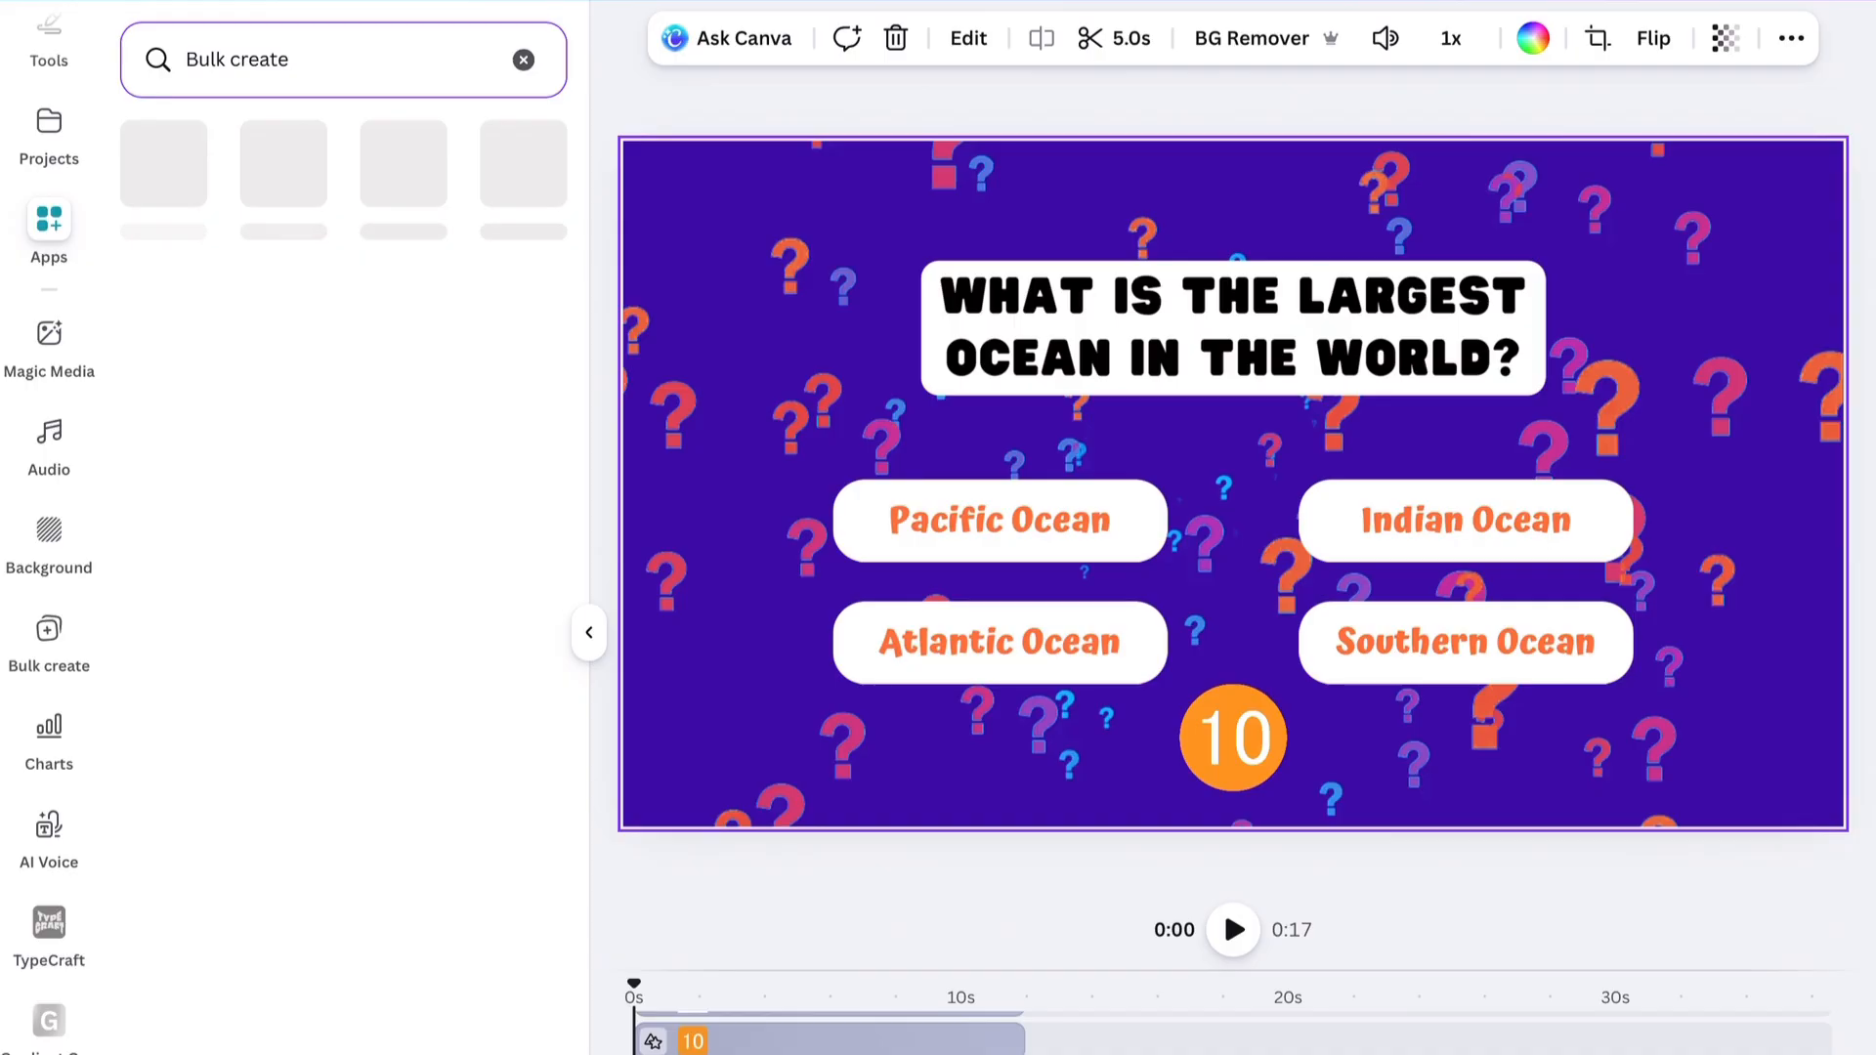